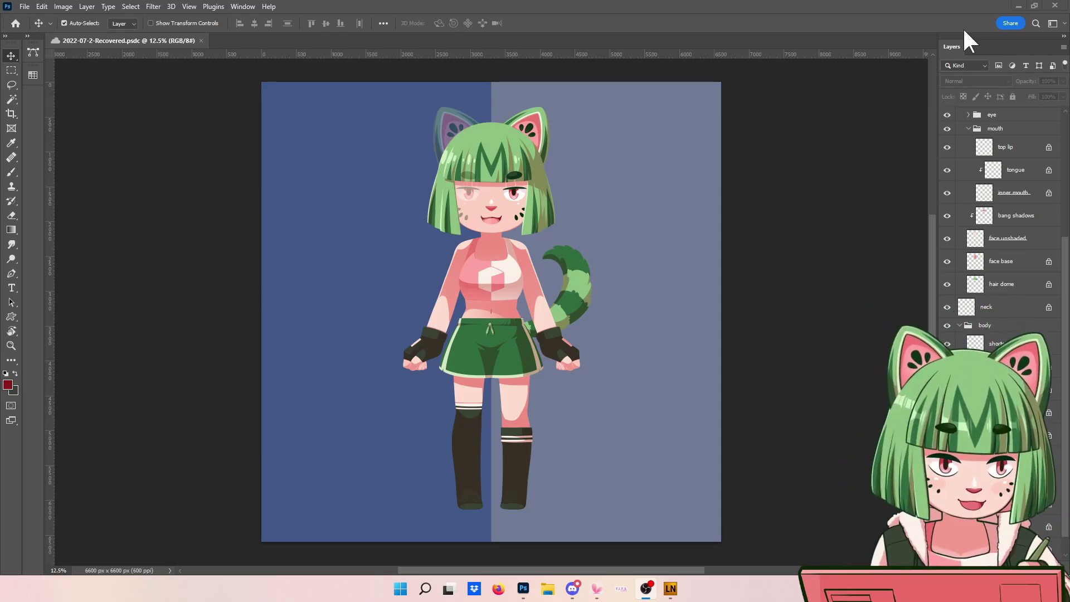
# Dock the Layers panel beside the toolbar and hide the reflect reference layer at the top of the layer stack
pyautogui.moveTo(964, 32); pyautogui.dragTo(62, 51)
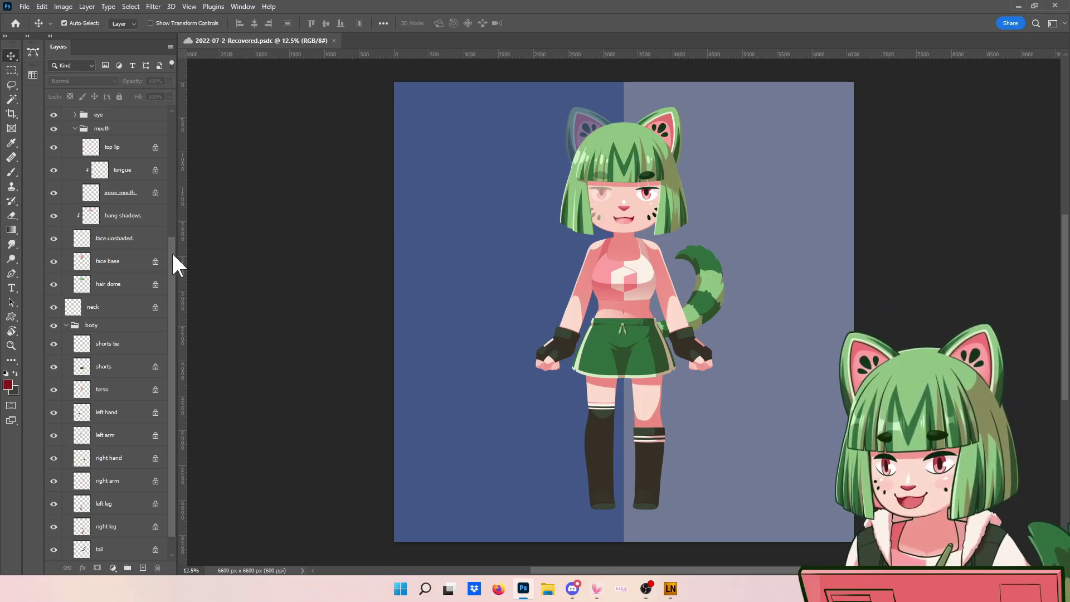
pyautogui.moveTo(173, 261); pyautogui.dragTo(162, 95)
pyautogui.click(56, 120)
pyautogui.click(56, 120)
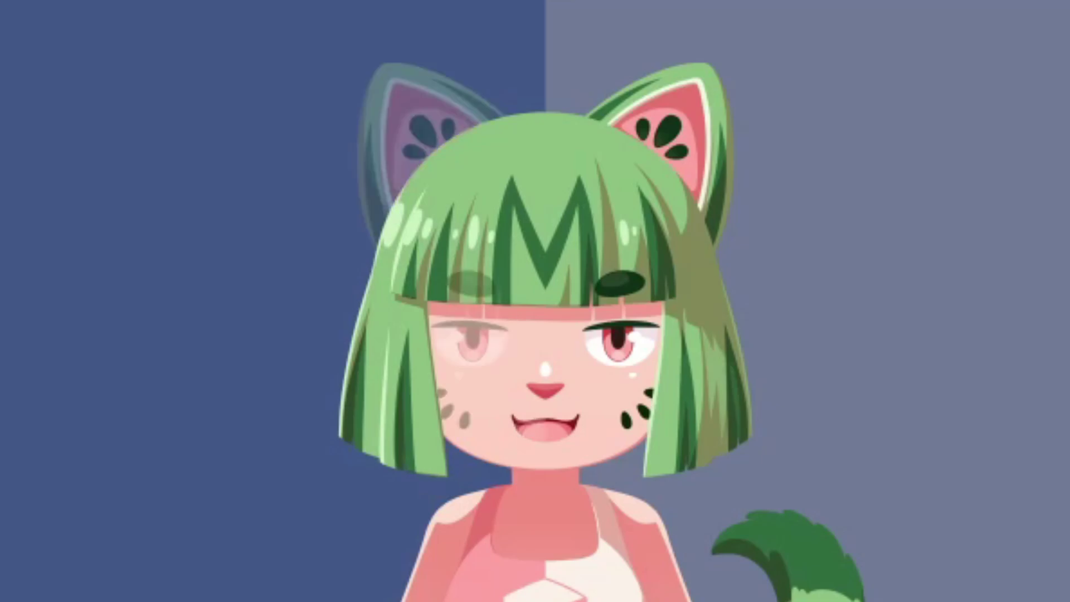
pyautogui.click(54, 116)
pyautogui.click(54, 117)
pyautogui.click(54, 116)
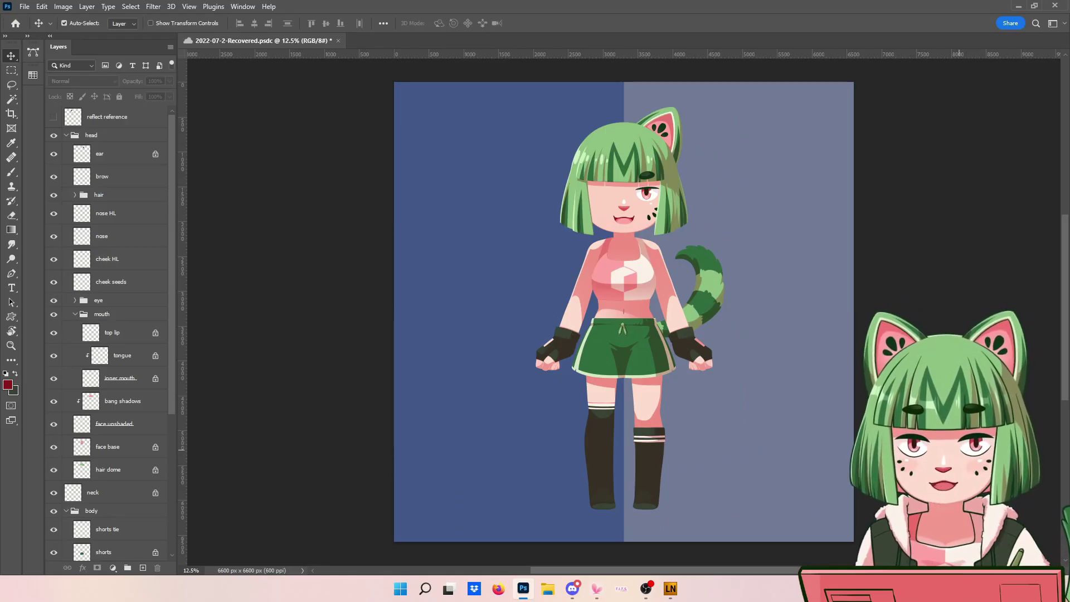
# Compare the character's head at 25% zoom with and without the reflect reference layer
pyautogui.scroll(2, 771, 181)
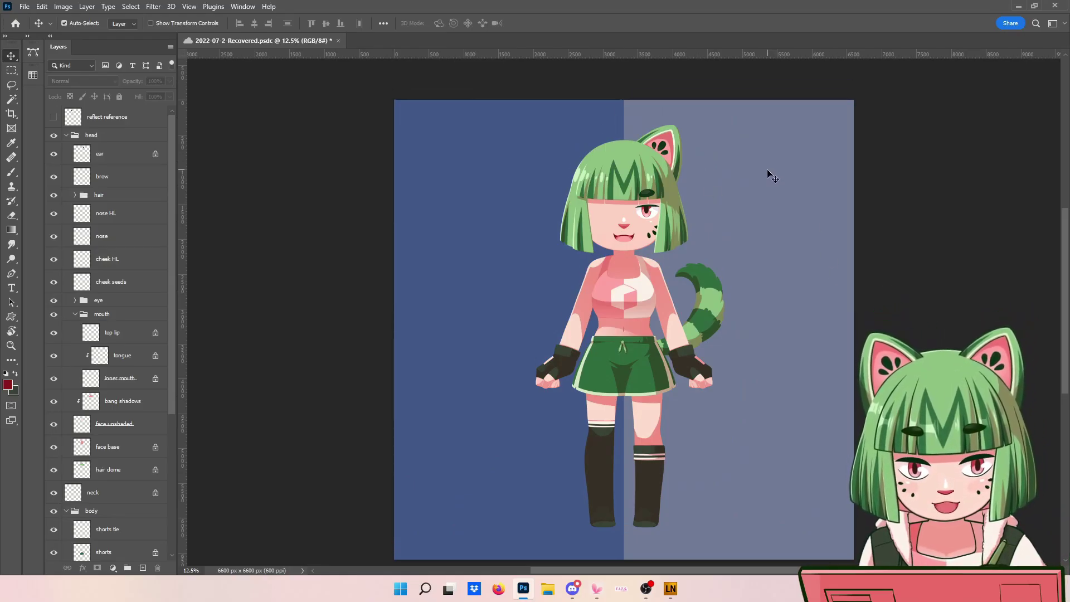
pyautogui.hotkey('ctrl', '+')
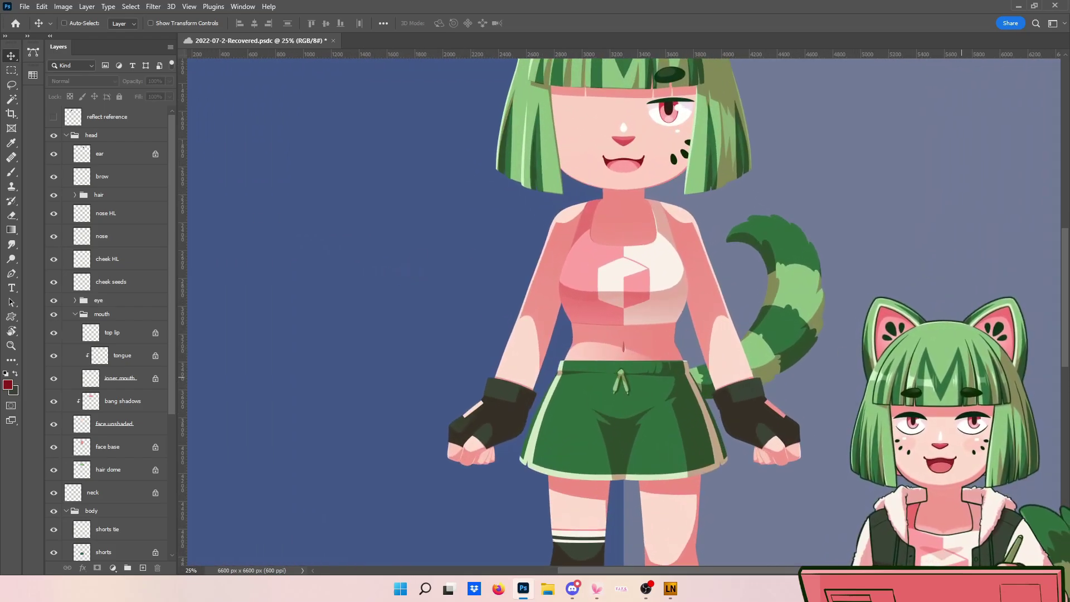
pyautogui.scroll(3, 397, 311)
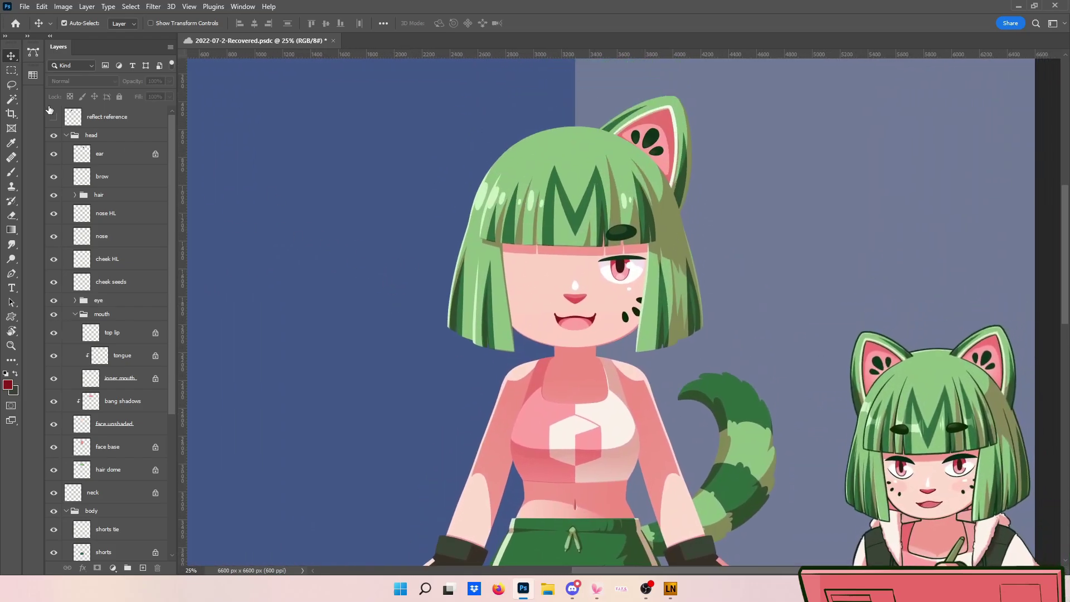
pyautogui.click(54, 117)
pyautogui.click(54, 116)
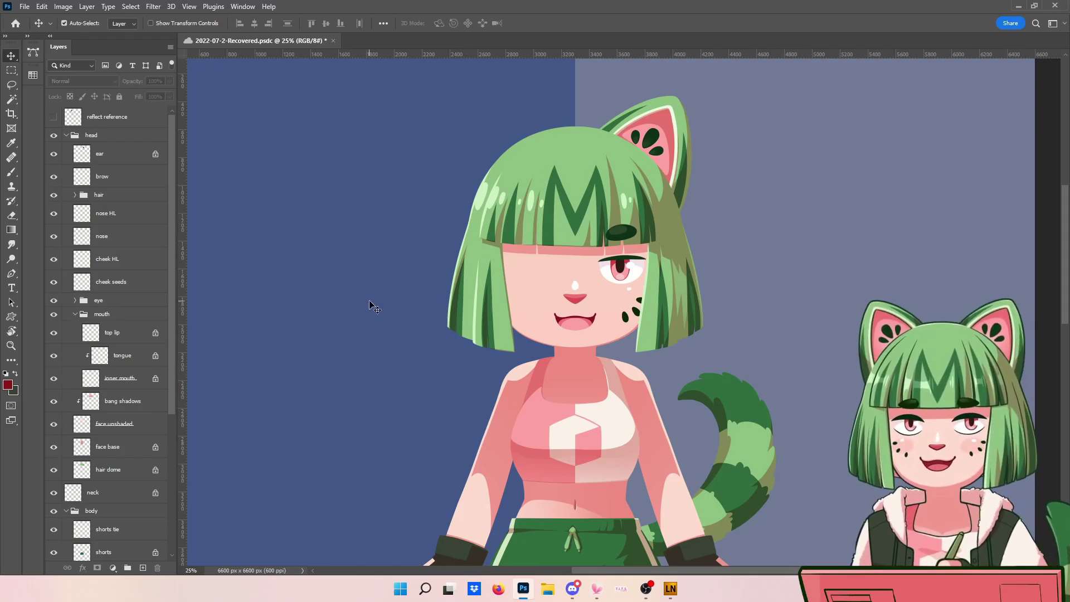
# Review the layer stack and toggle the ear layer's visibility to examine it as a separate part
pyautogui.moveTo(171, 179); pyautogui.dragTo(171, 181)
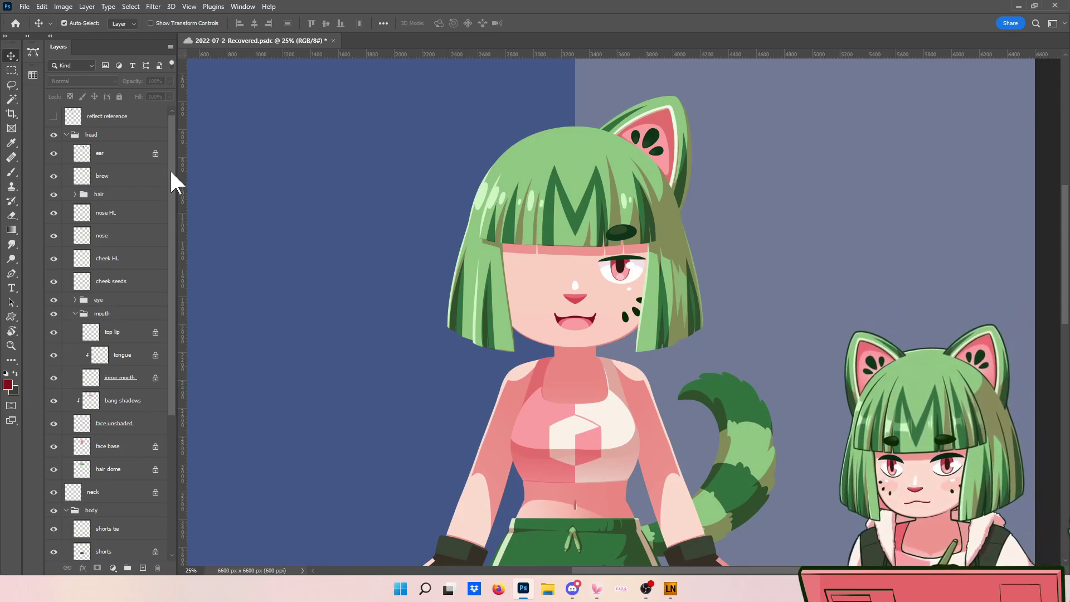
pyautogui.scroll(-1, 171, 181)
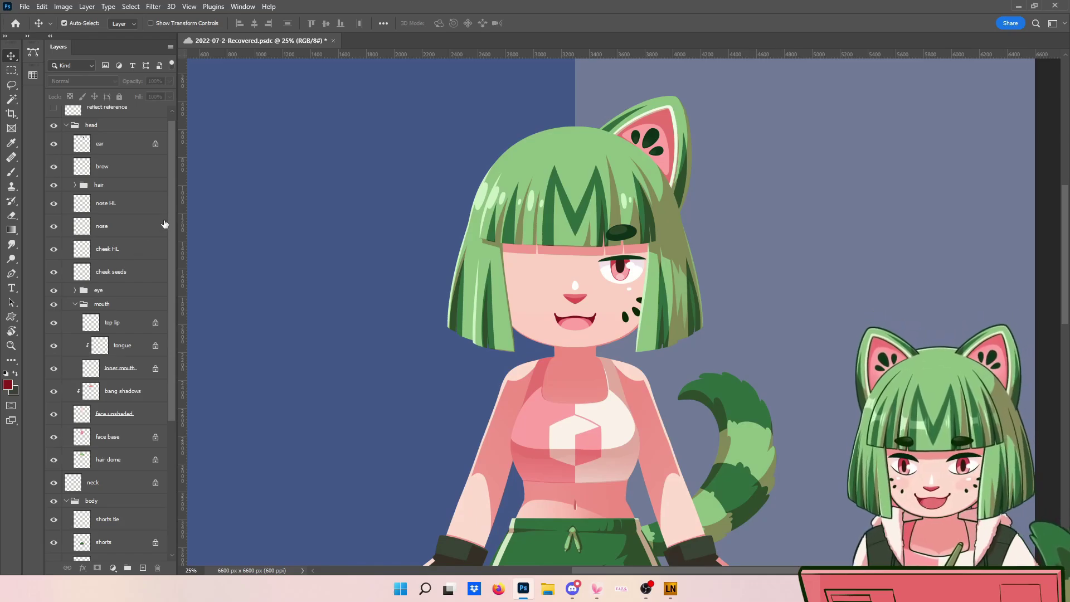
pyautogui.moveTo(171, 224); pyautogui.dragTo(39, 140)
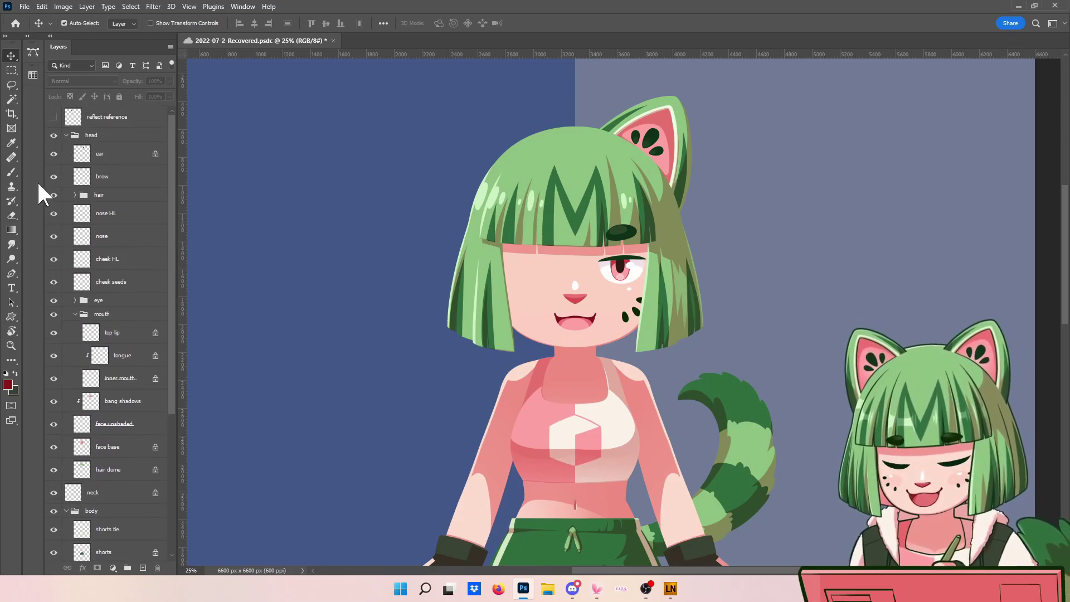
pyautogui.click(54, 156)
pyautogui.click(57, 157)
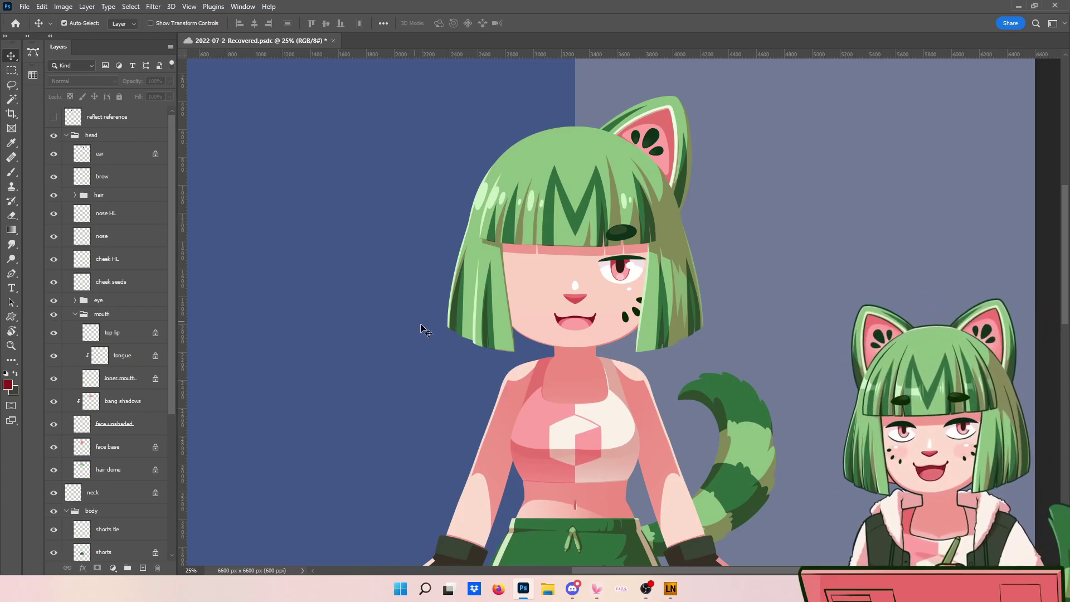
pyautogui.moveTo(662, 146)
pyautogui.mouseDown()
pyautogui.moveTo(656, 139)
pyautogui.moveTo(650, 156)
pyautogui.moveTo(653, 146)
pyautogui.mouseUp()
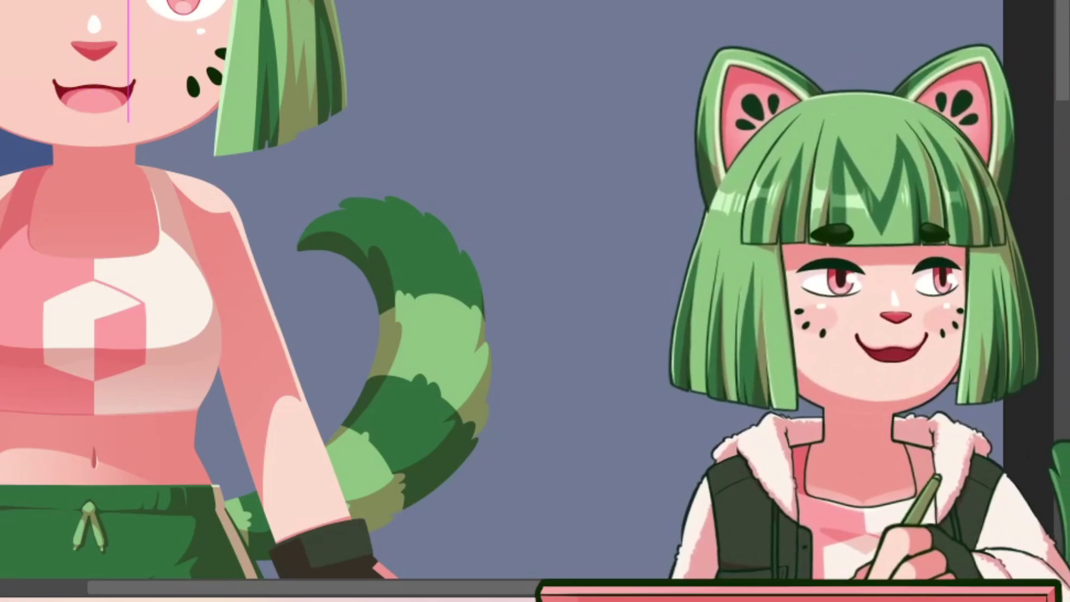
# Hide the ear and brow layers in the head group
pyautogui.click(53, 154)
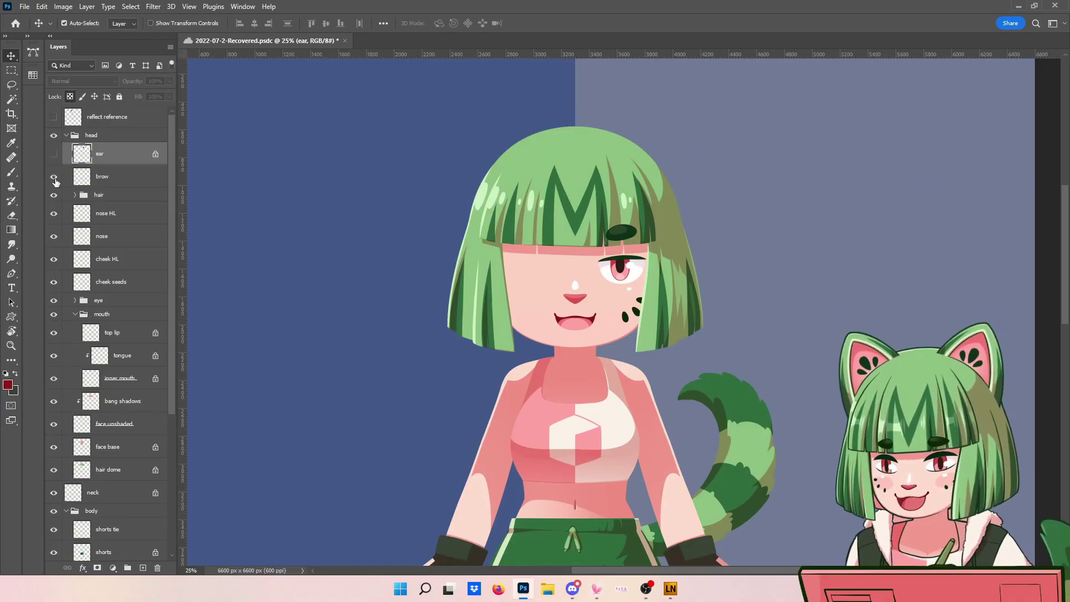
pyautogui.click(55, 178)
pyautogui.click(56, 178)
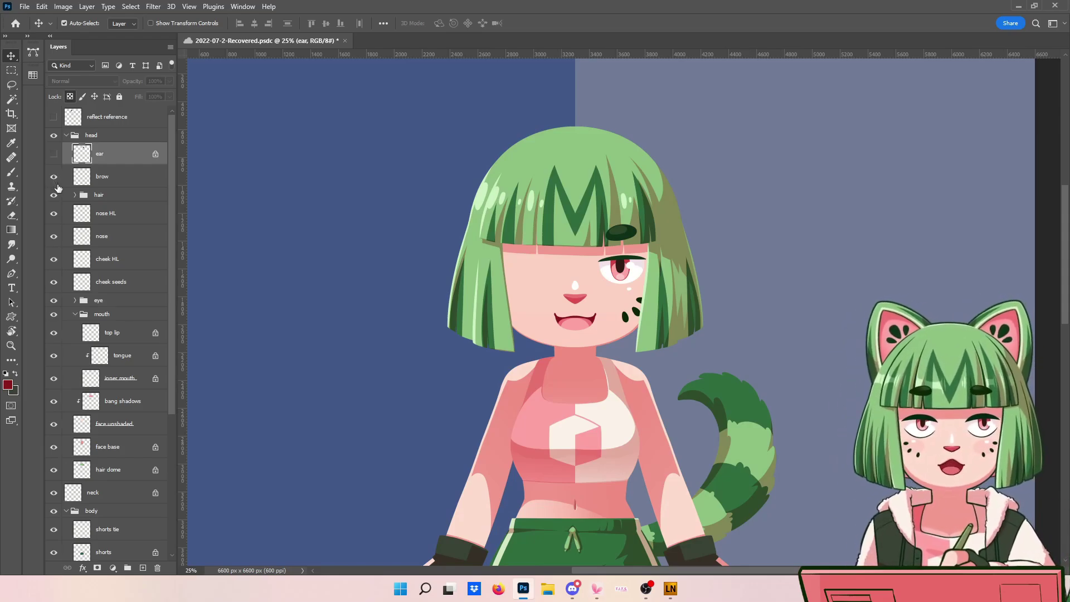
pyautogui.click(53, 176)
# Expand the hair group and hide its bang mid layer, toggling it to check what lies beneath
pyautogui.click(74, 194)
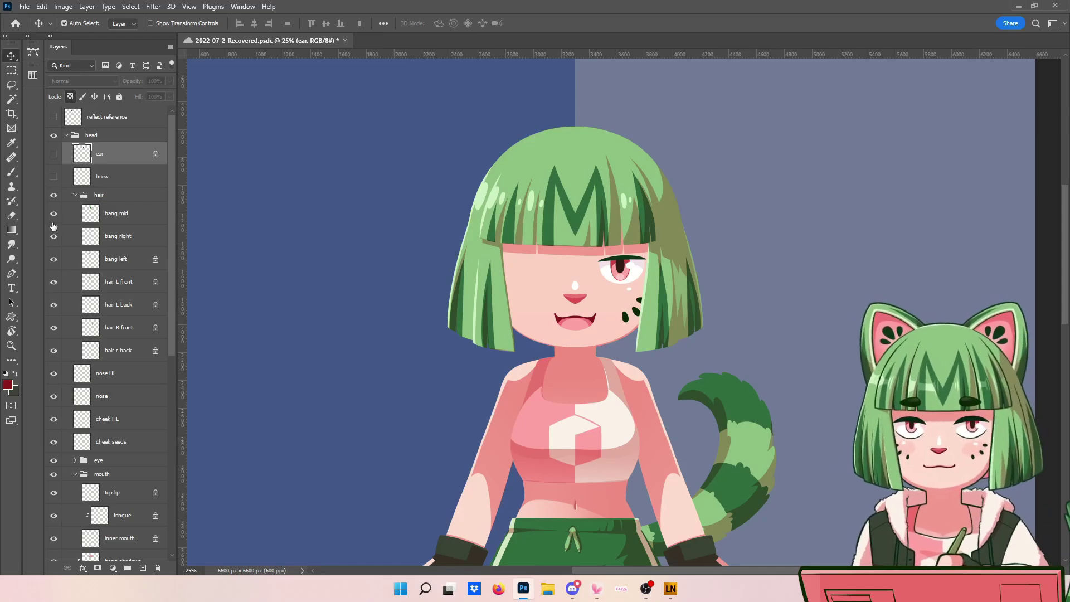
pyautogui.click(53, 214)
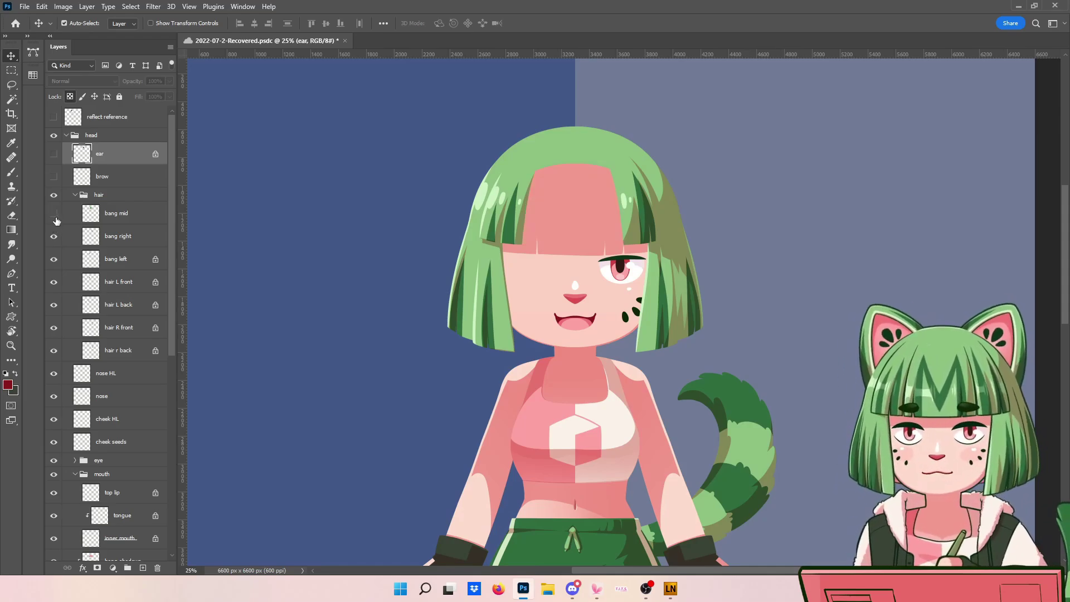
pyautogui.click(56, 220)
pyautogui.click(56, 219)
pyautogui.click(56, 220)
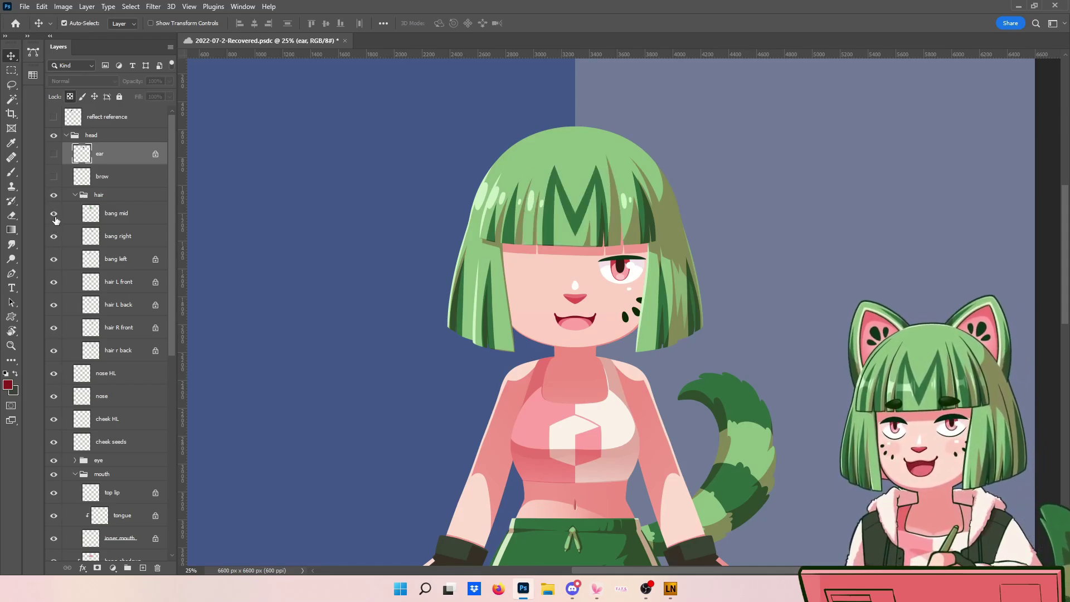
pyautogui.click(56, 221)
# Hide the bang right layer and toggle the bang left layer to examine the side bangs separately
pyautogui.click(55, 236)
pyautogui.click(55, 237)
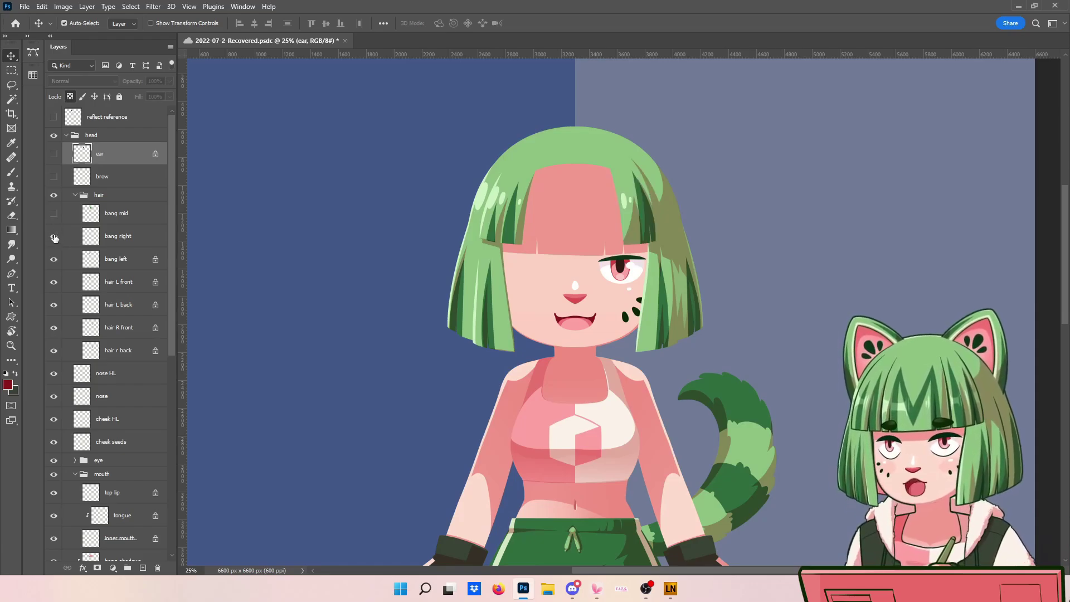
pyautogui.click(54, 237)
pyautogui.click(53, 262)
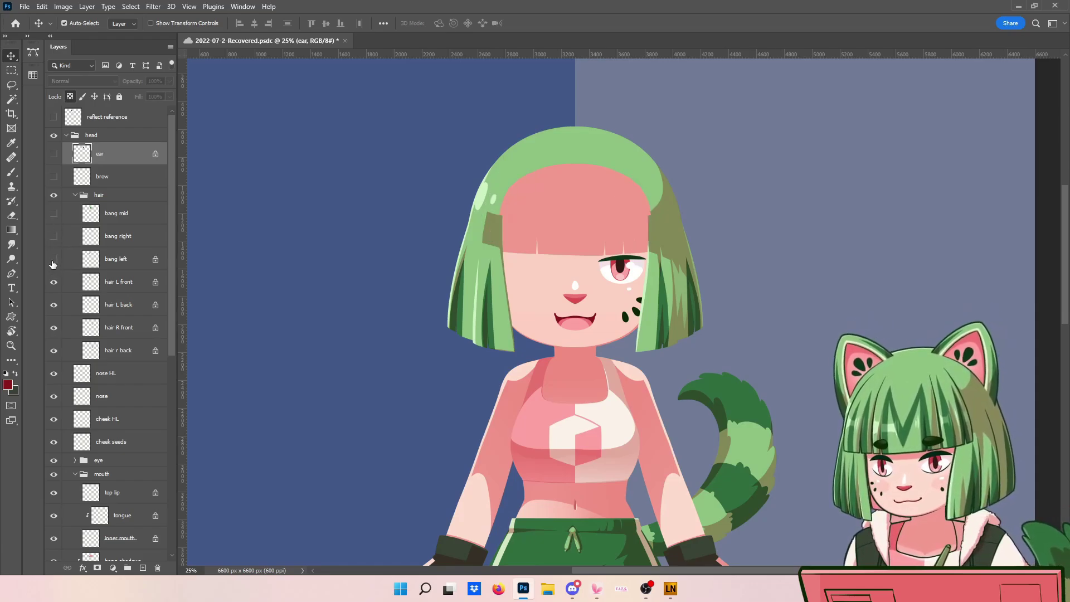
pyautogui.click(52, 262)
# Hide the hair dome layer in the head group, toggling it to compare the head with and without it
pyautogui.moveTo(172, 349); pyautogui.dragTo(76, 532)
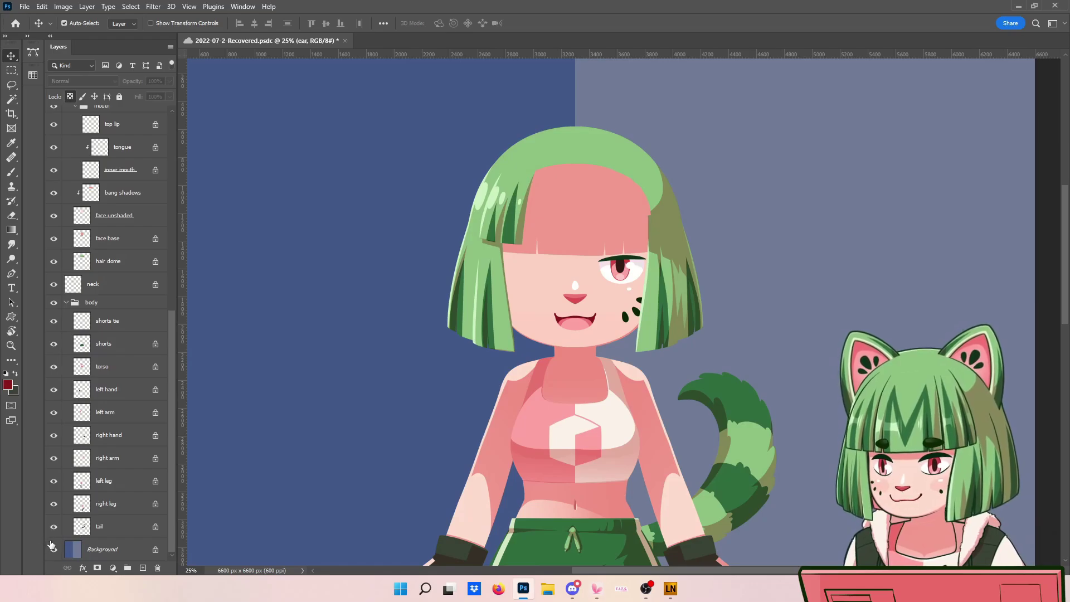
pyautogui.click(54, 264)
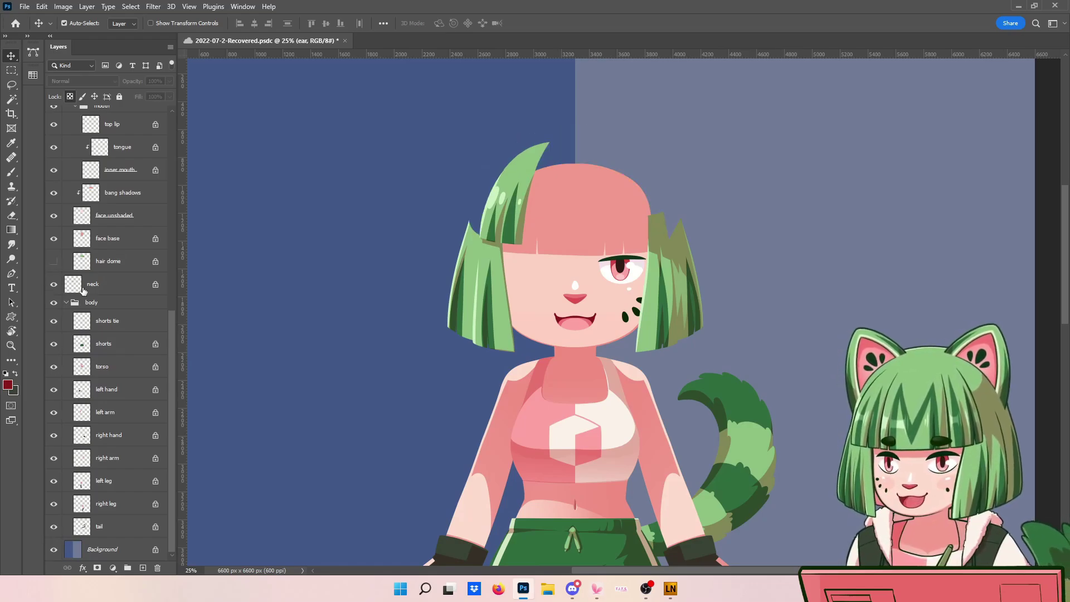
pyautogui.click(54, 263)
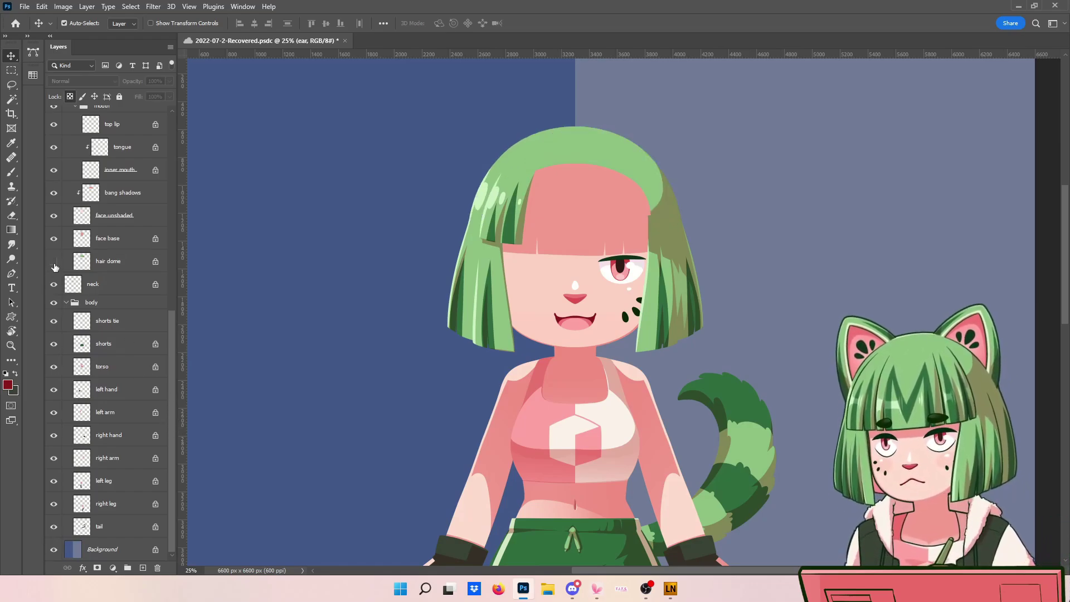
pyautogui.click(54, 264)
pyautogui.click(54, 264)
pyautogui.click(54, 263)
pyautogui.click(54, 263)
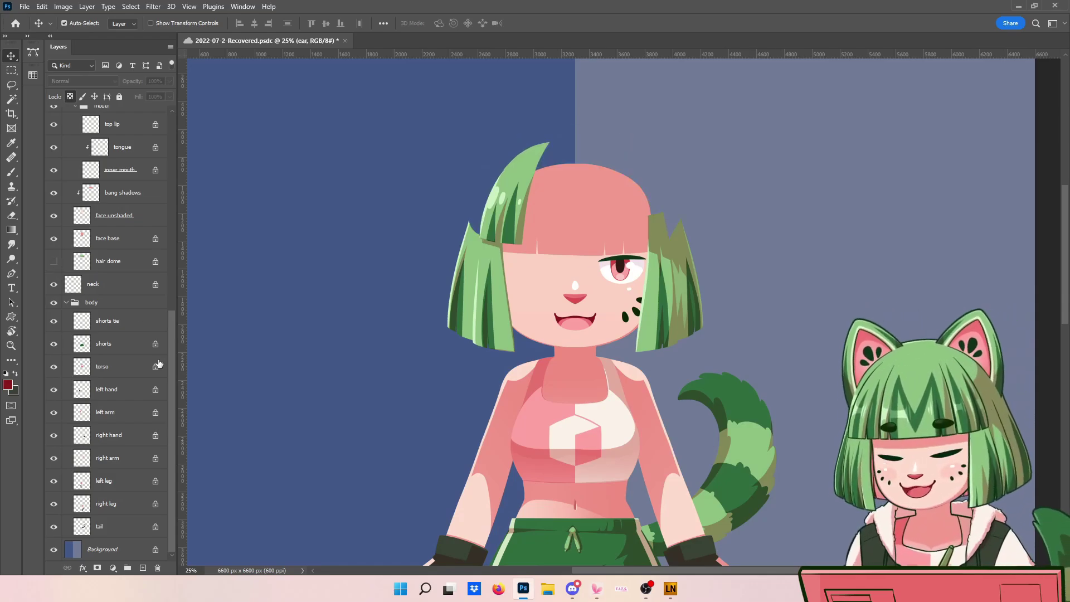
# Show the bang mid and bang right layers and toggle bang left to examine how the bangs fit together
pyautogui.click(111, 343)
pyautogui.scroll(8, 101, 312)
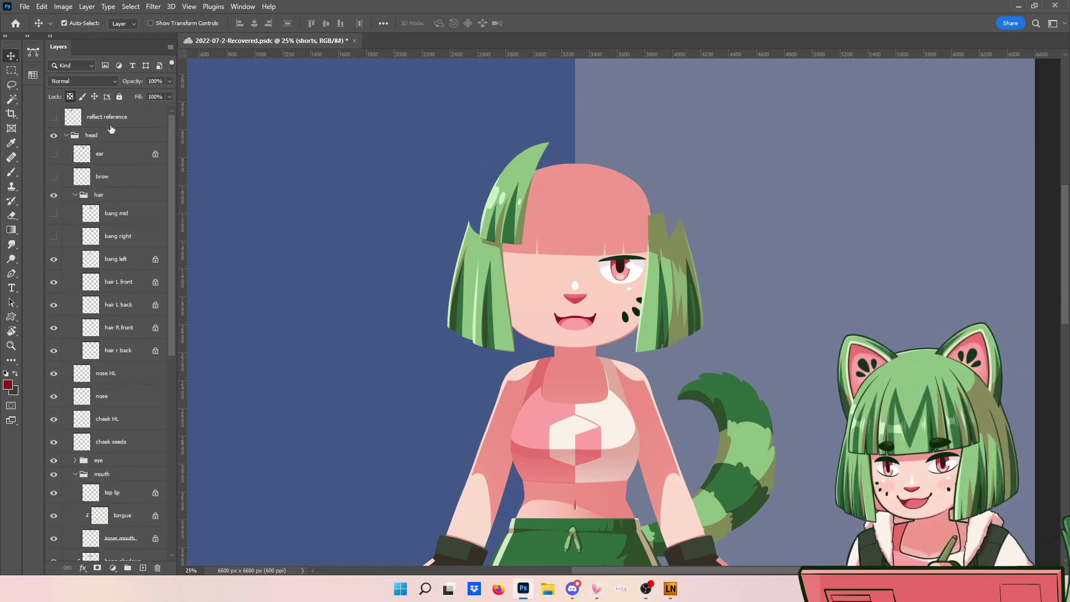
pyautogui.click(54, 215)
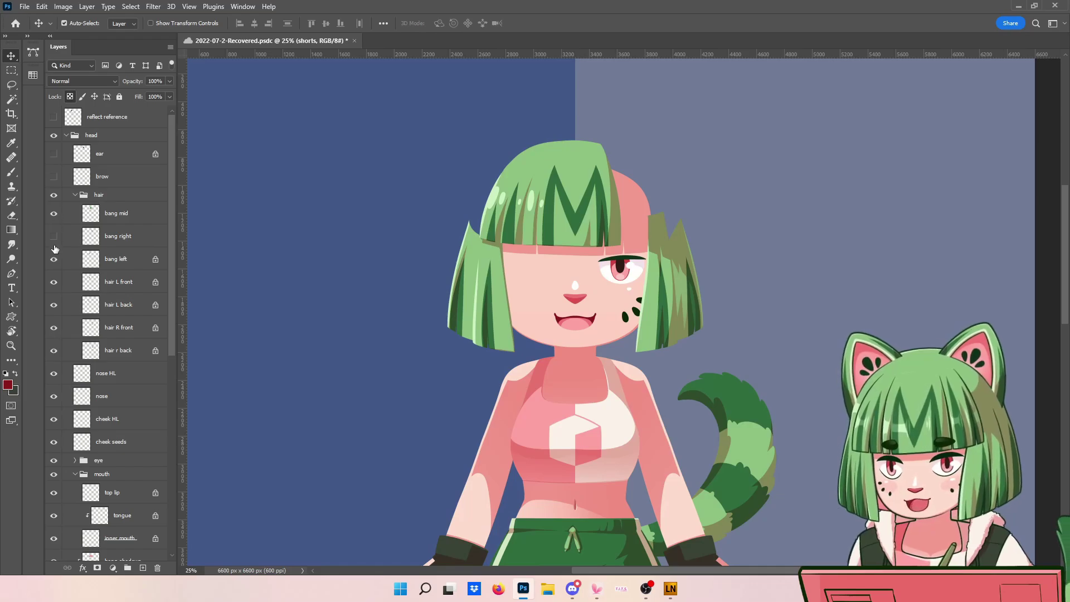
pyautogui.click(54, 259)
pyautogui.click(55, 259)
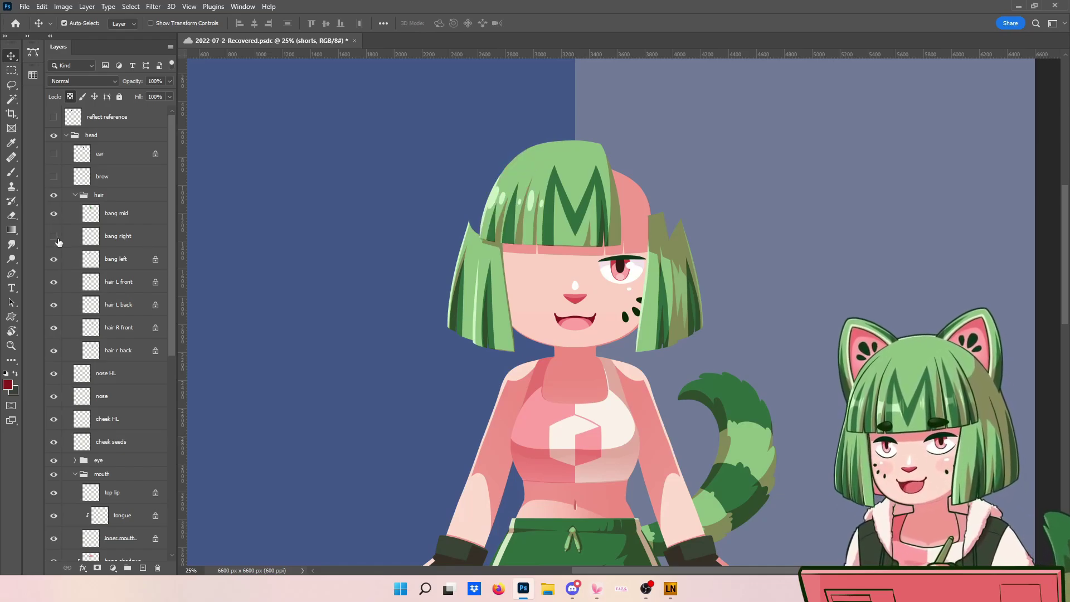
pyautogui.click(54, 237)
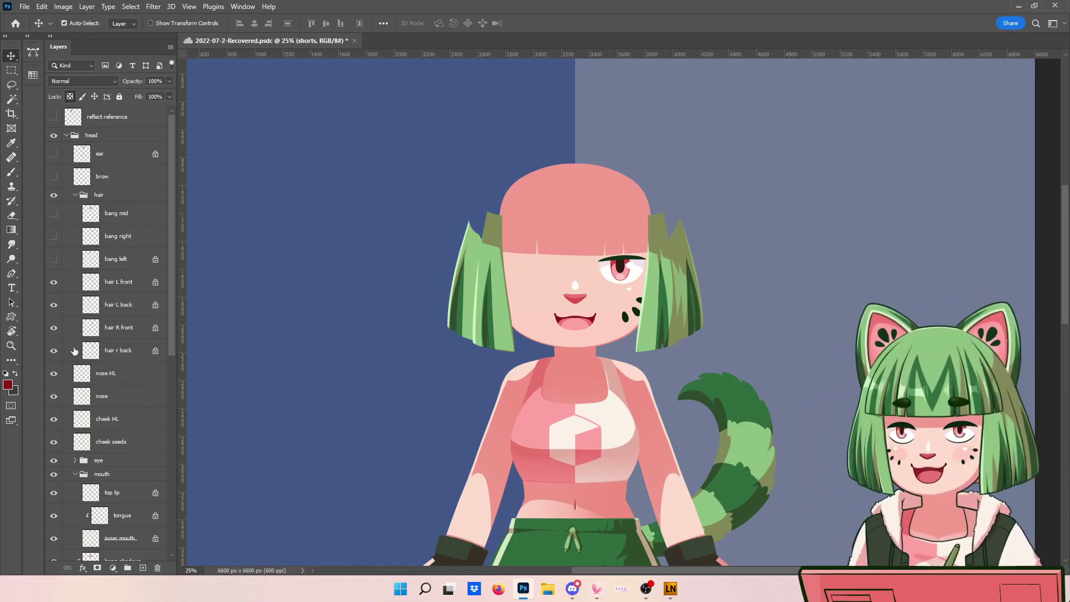
# Hide the hair L front layer, toggling it to examine that side strand on its own
pyautogui.click(54, 283)
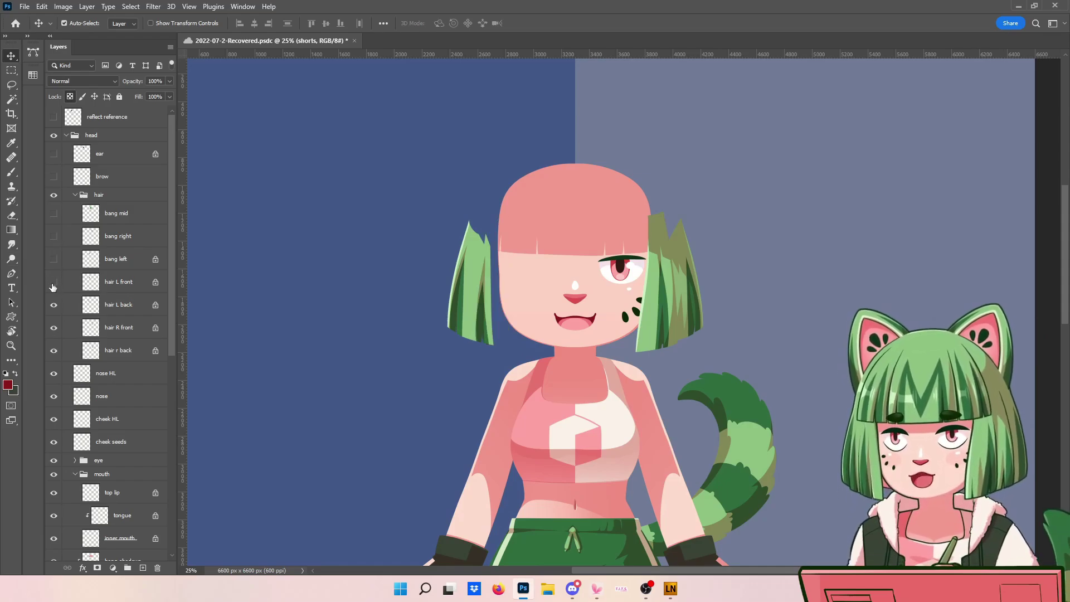
pyautogui.click(53, 284)
pyautogui.click(54, 286)
pyautogui.click(54, 284)
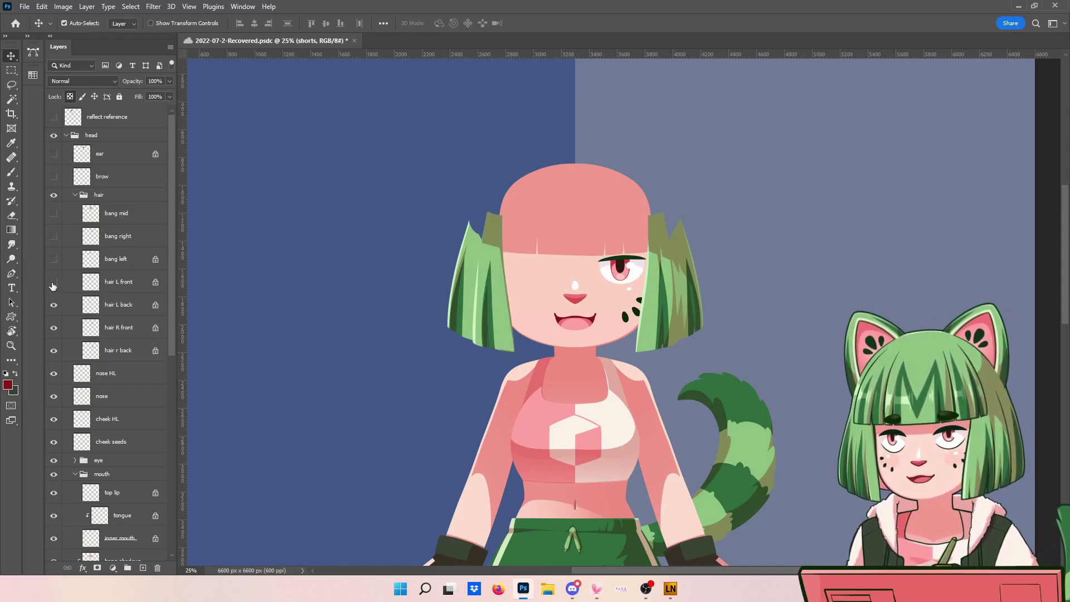
pyautogui.click(53, 283)
# Hide the hair L back layer and toggle hair R front to examine the remaining side strands
pyautogui.click(55, 305)
pyautogui.click(55, 305)
pyautogui.click(55, 306)
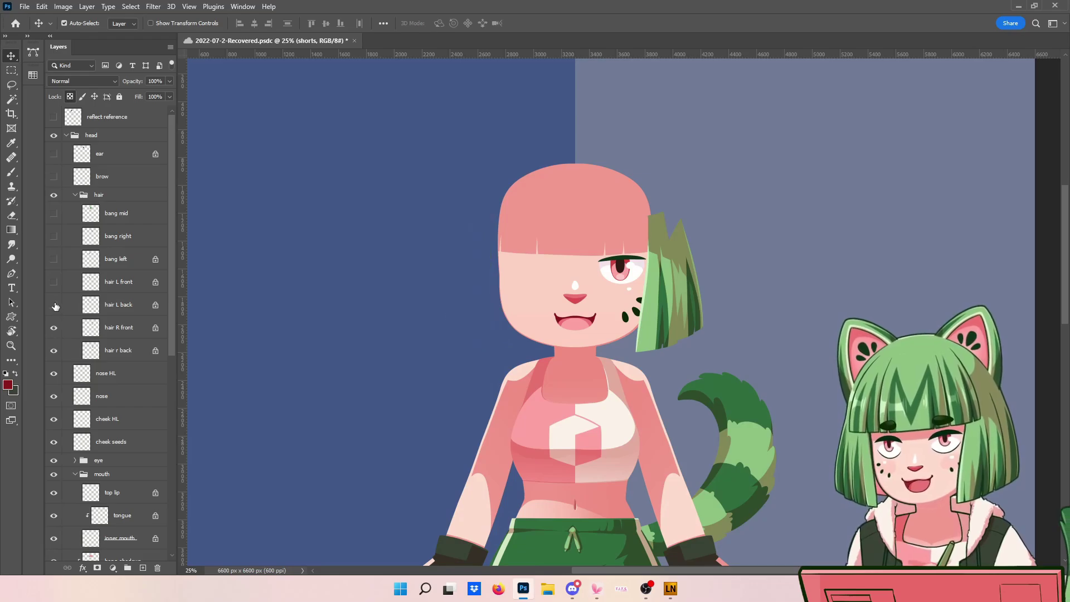
pyautogui.click(55, 328)
pyautogui.click(54, 328)
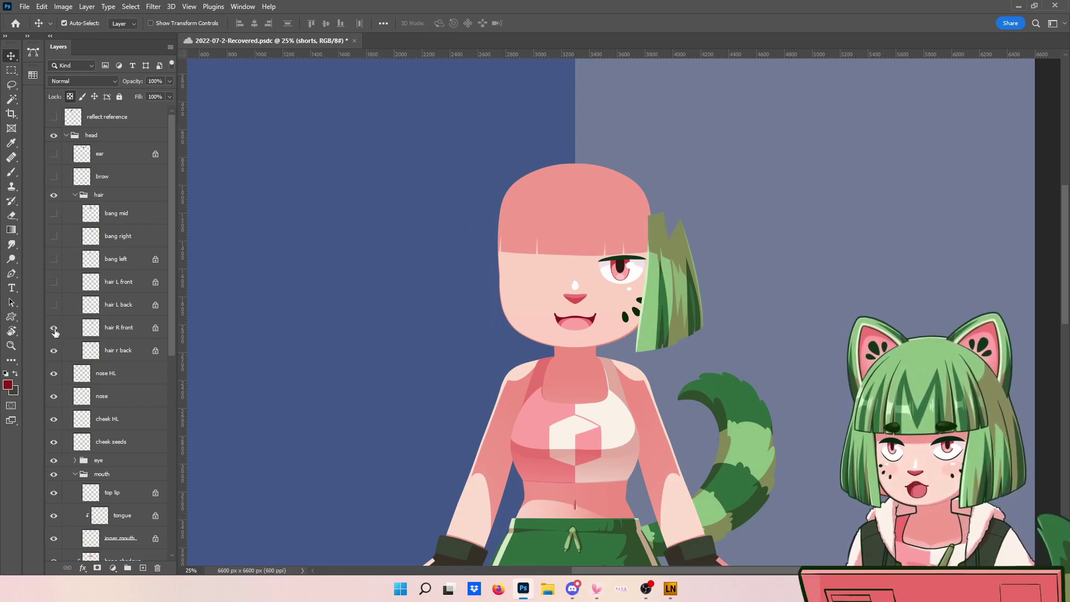
# Show the hair L back, hair L front, bang left and bang right layers again
pyautogui.click(55, 308)
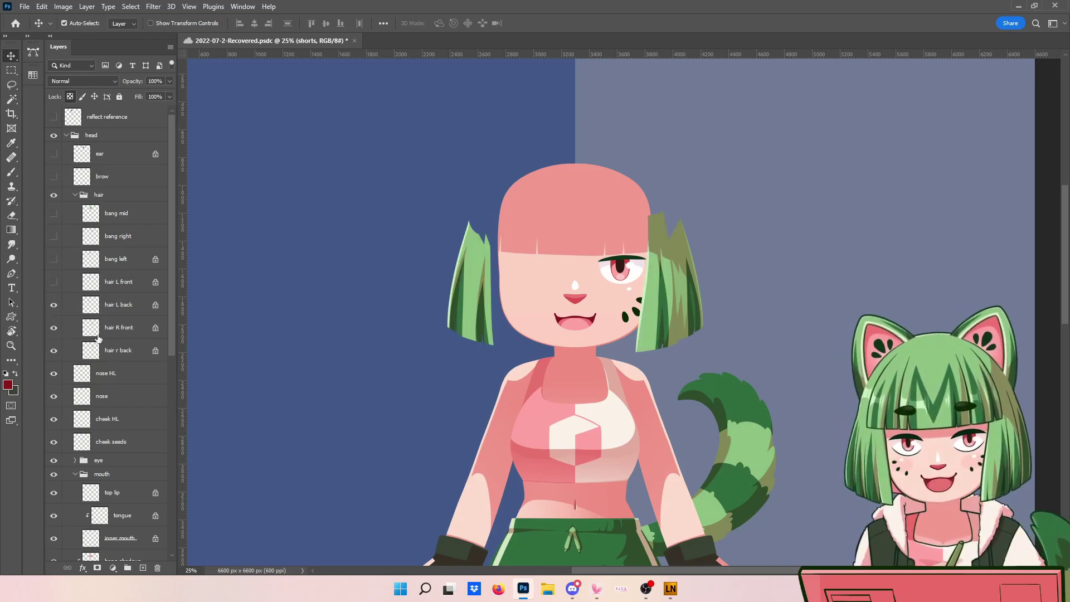
pyautogui.click(54, 283)
pyautogui.click(54, 259)
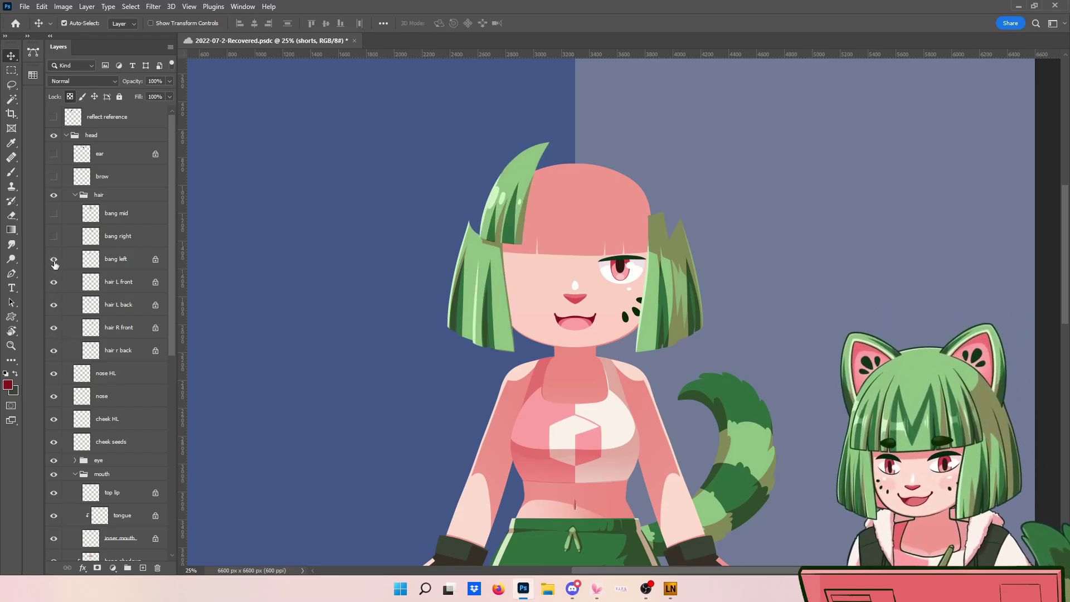
pyautogui.click(54, 260)
pyautogui.click(54, 282)
pyautogui.click(54, 282)
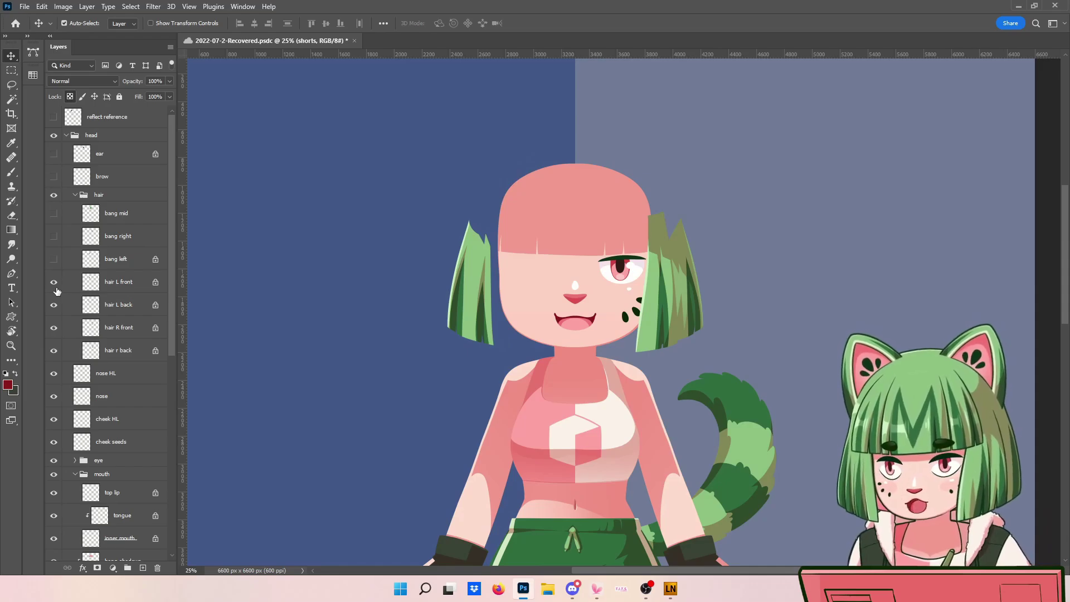
pyautogui.click(53, 260)
pyautogui.click(54, 237)
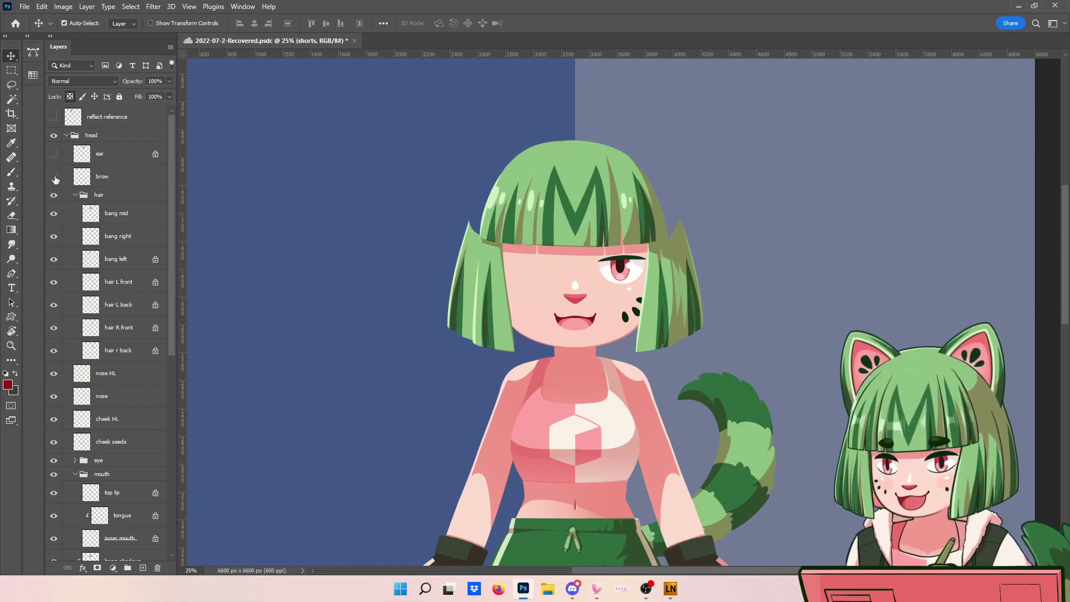
# Hide the brow layer and all hair layers from bang mid down to hair r back
pyautogui.click(54, 178)
pyautogui.click(53, 177)
pyautogui.moveTo(54, 213); pyautogui.dragTo(53, 354)
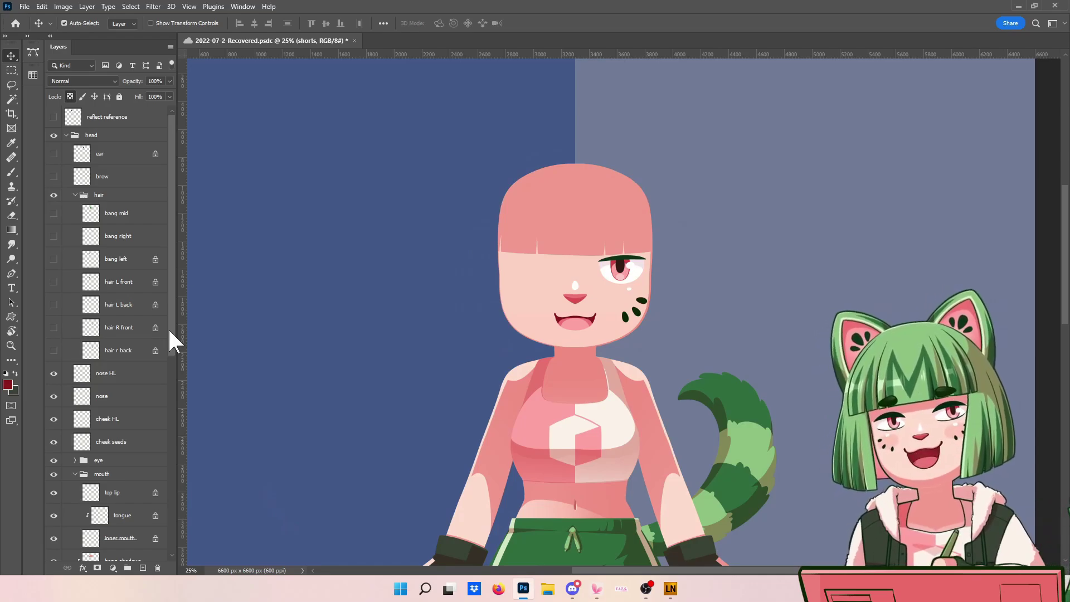
# Toggle the nose HL and nose layers off and on to examine each nose part separately
pyautogui.scroll(-4, 173, 350)
pyautogui.click(54, 282)
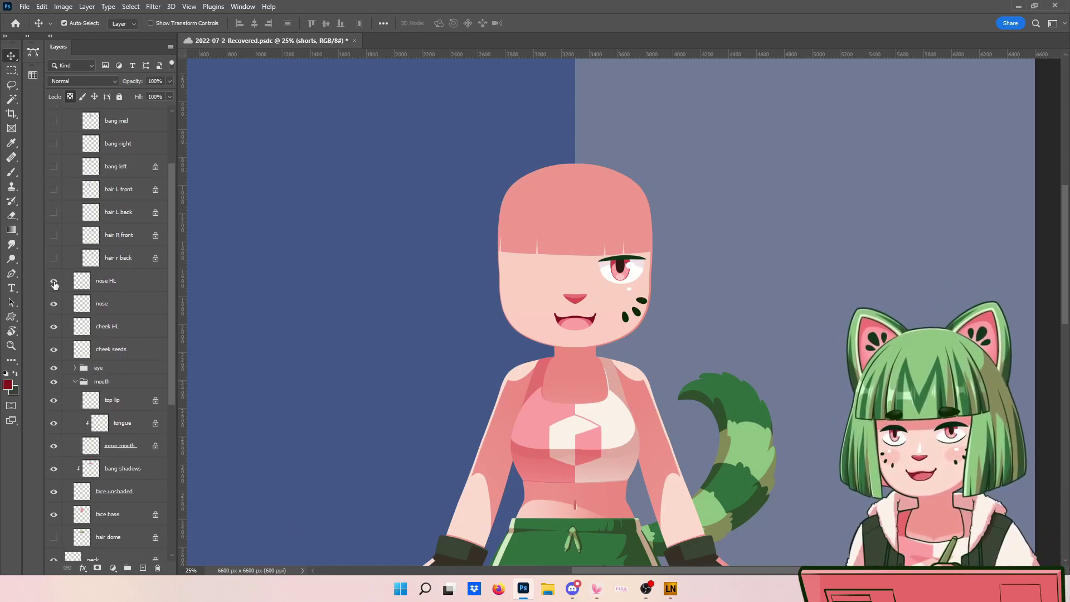
pyautogui.click(54, 283)
pyautogui.click(54, 283)
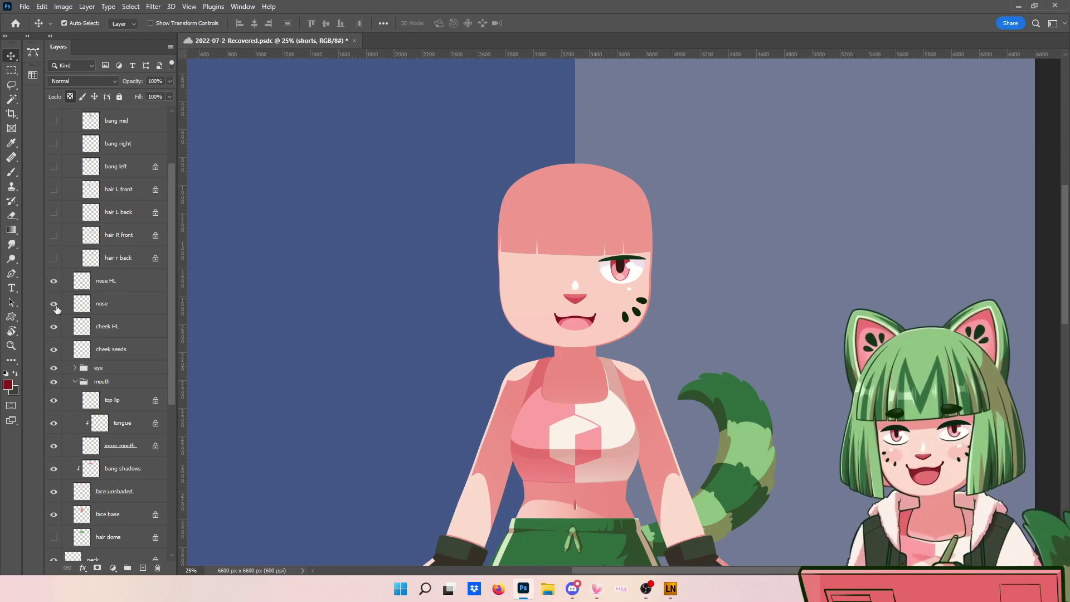
pyautogui.click(55, 304)
pyautogui.click(54, 304)
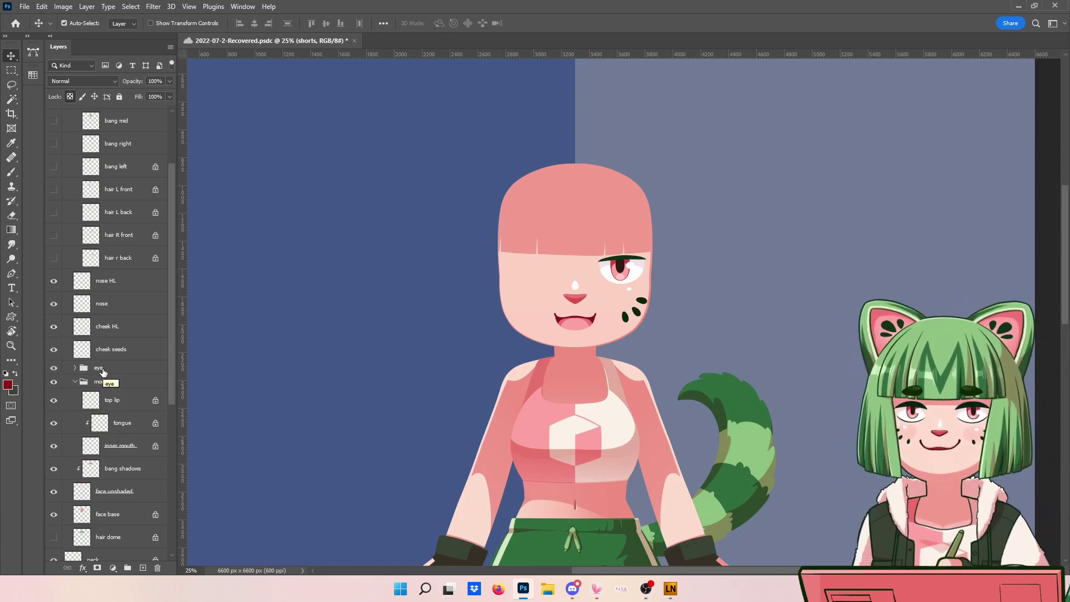
# Hide the nose HL, nose, cheek HL and cheek seeds layers, toggling the seeds to examine them on their own
pyautogui.moveTo(55, 281); pyautogui.dragTo(54, 303)
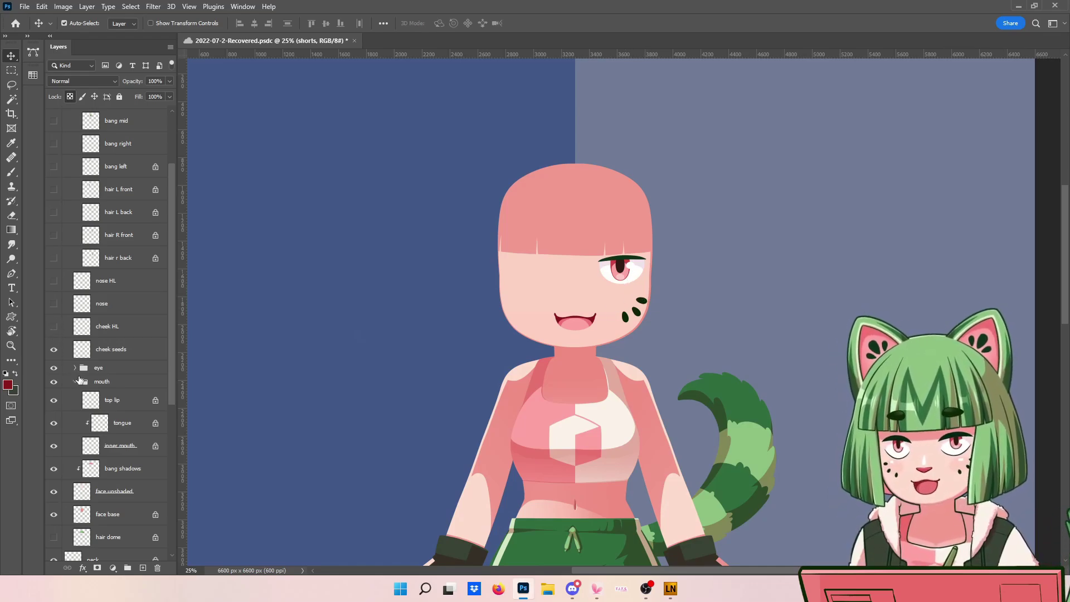
pyautogui.click(55, 351)
pyautogui.click(57, 352)
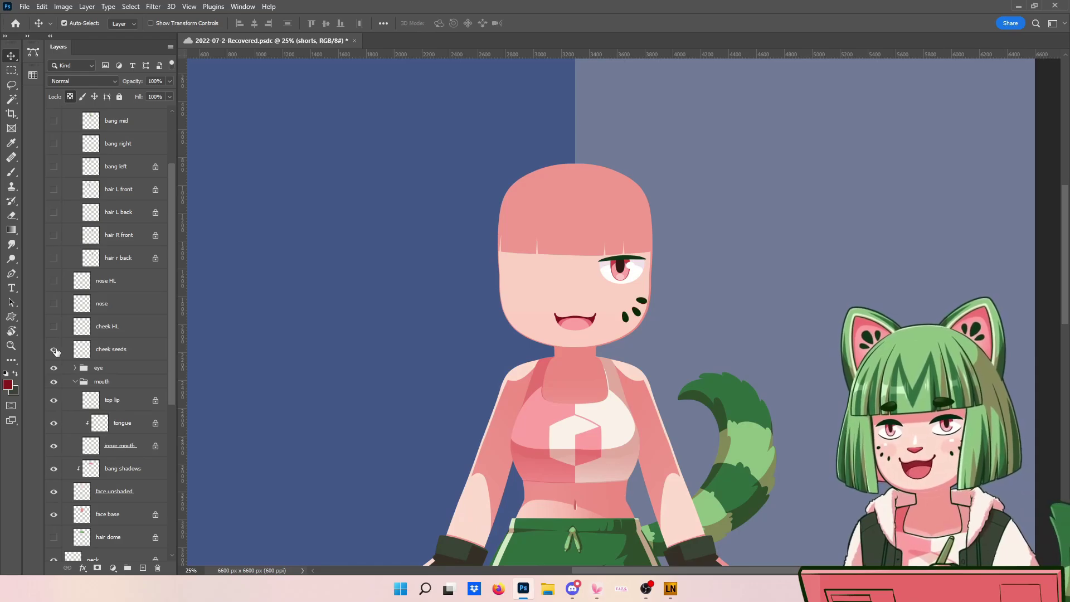
pyautogui.click(57, 351)
pyautogui.click(54, 350)
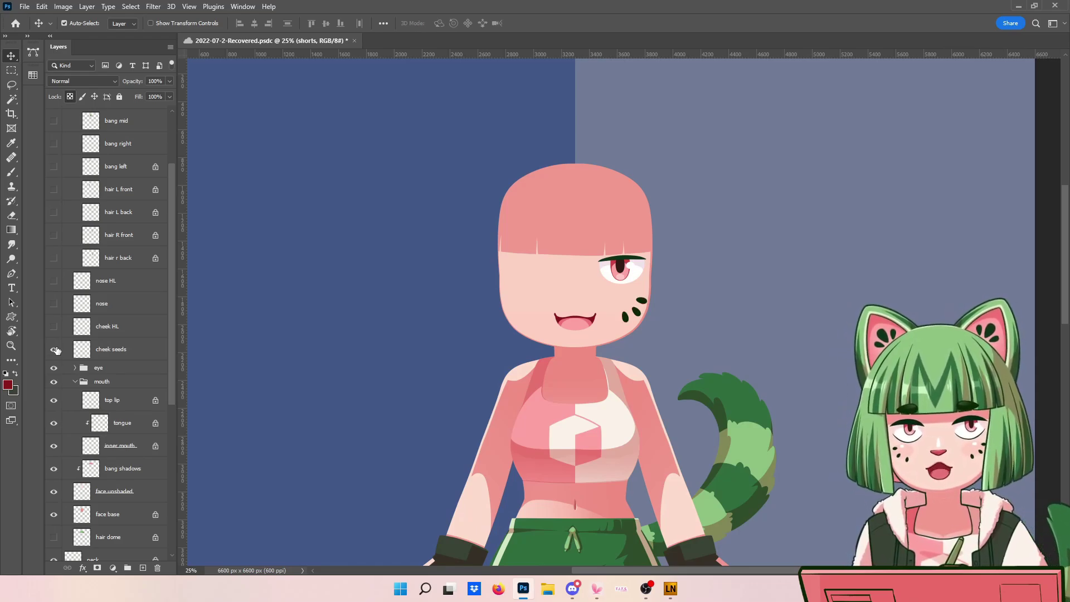
# Expand the eye group and hide the eyelid, eye HL and pupil layers, toggling the eyelid to examine it
pyautogui.scroll(-5, 165, 357)
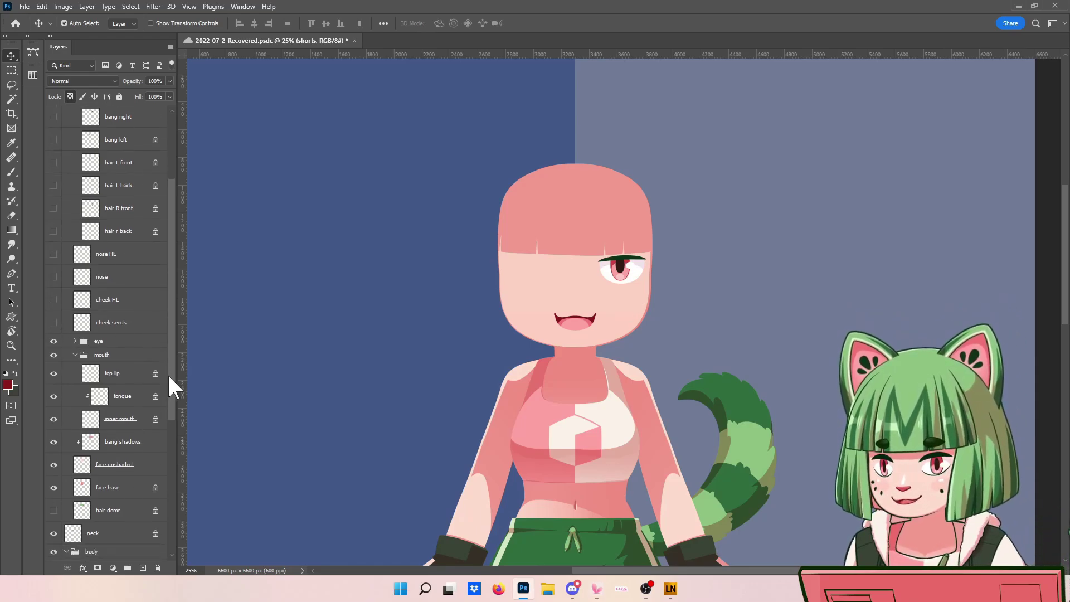
pyautogui.scroll(-1, 168, 302)
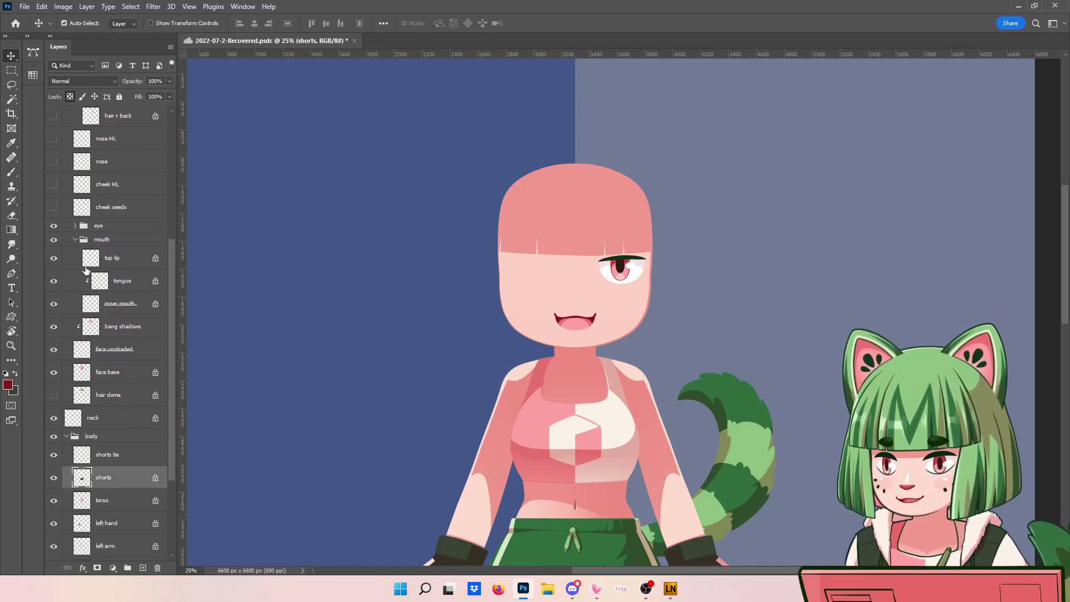
pyautogui.click(75, 226)
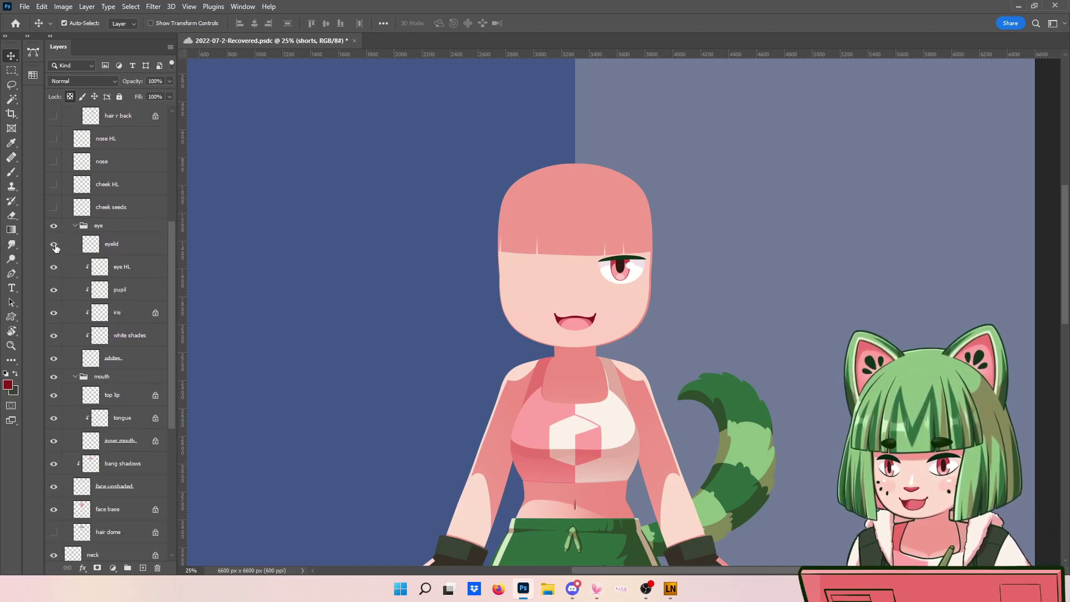
pyautogui.click(54, 245)
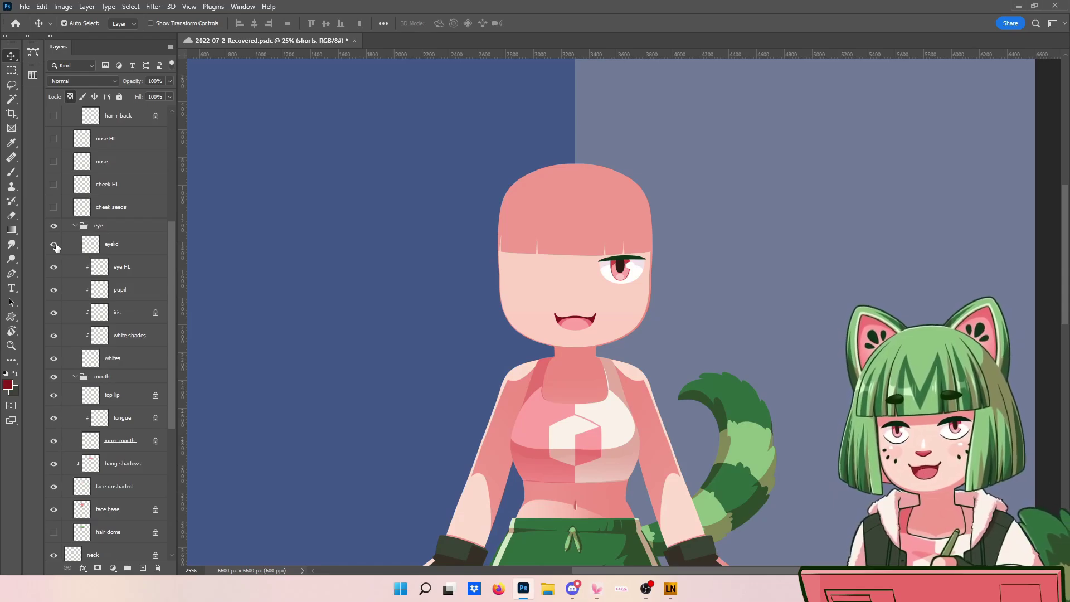
pyautogui.click(54, 245)
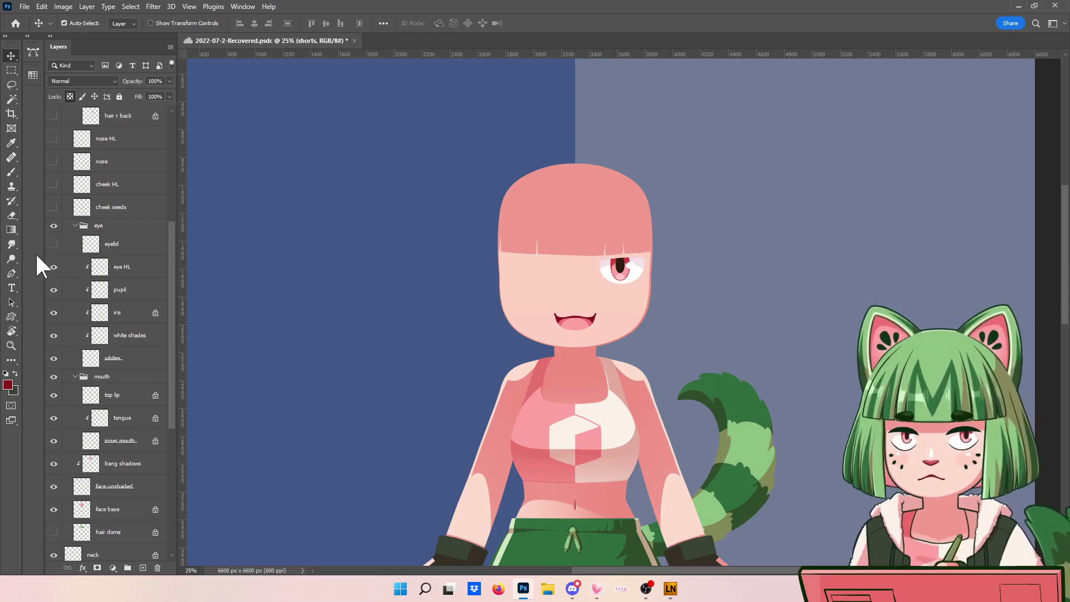
pyautogui.click(54, 245)
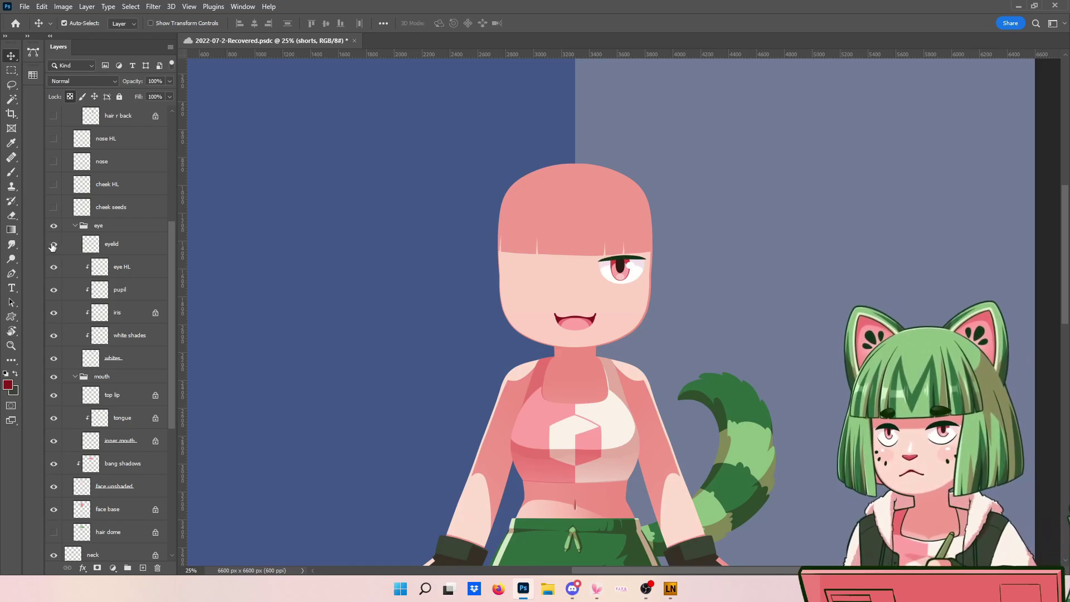
pyautogui.click(54, 246)
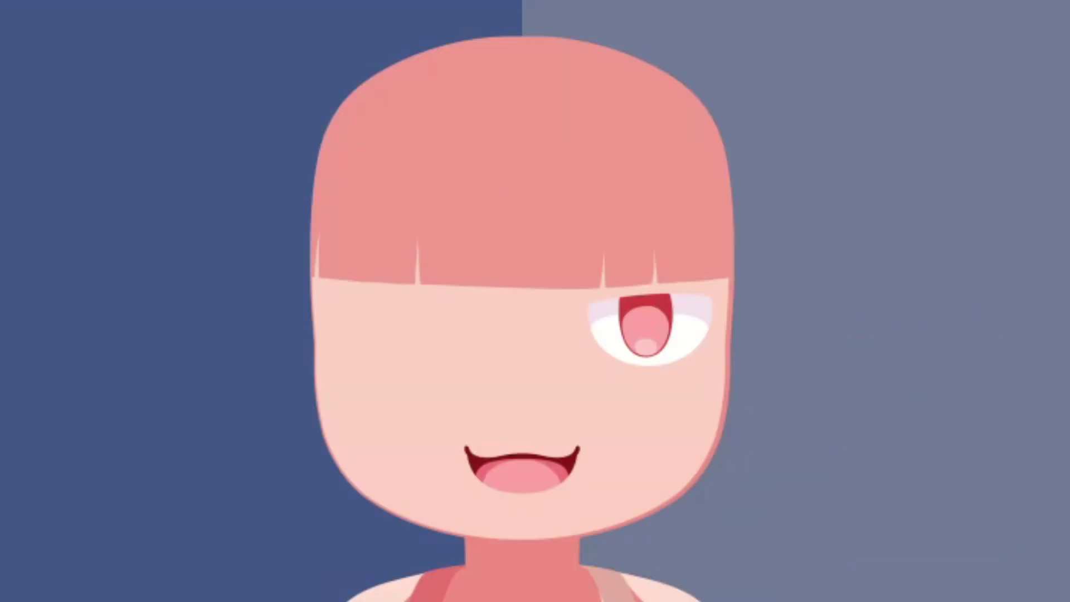
# Hide the iris, white shades and whites layers, toggling the iris and shades to examine how they clip onto the whites
pyautogui.click(54, 313)
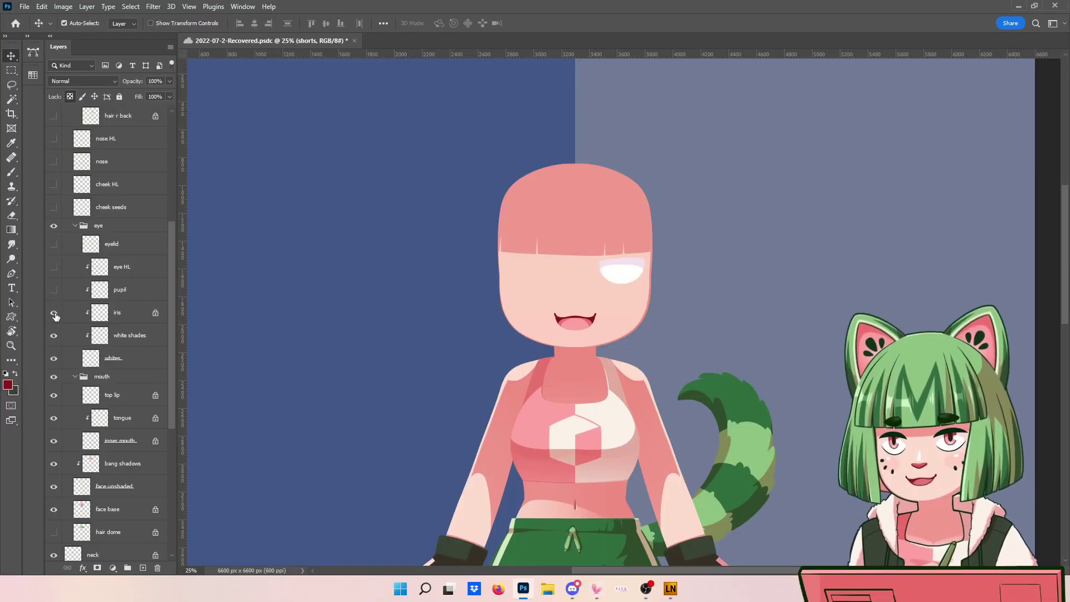
pyautogui.click(54, 314)
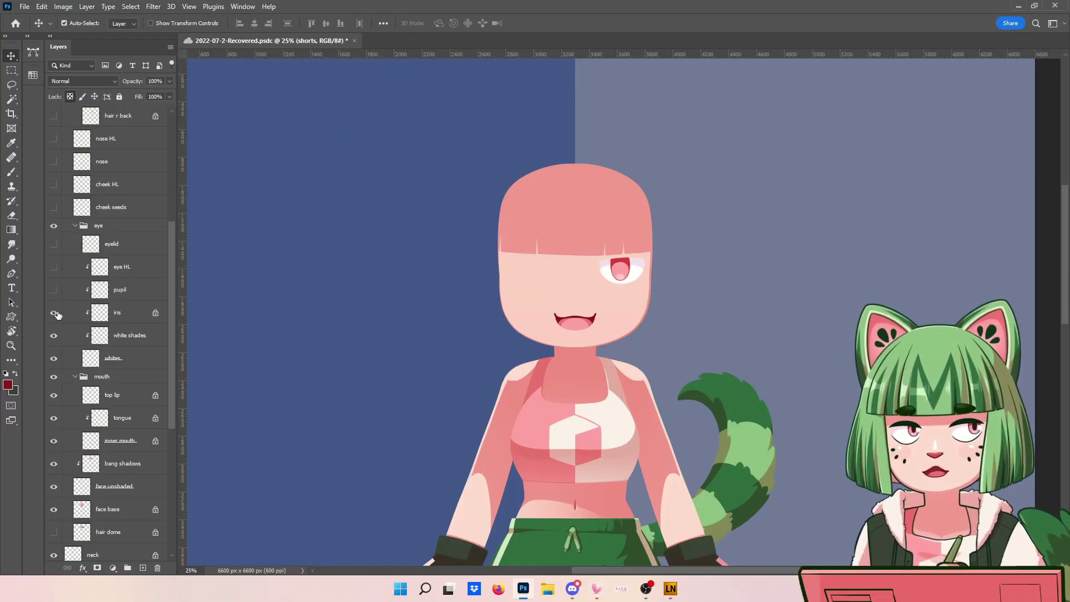
pyautogui.click(56, 314)
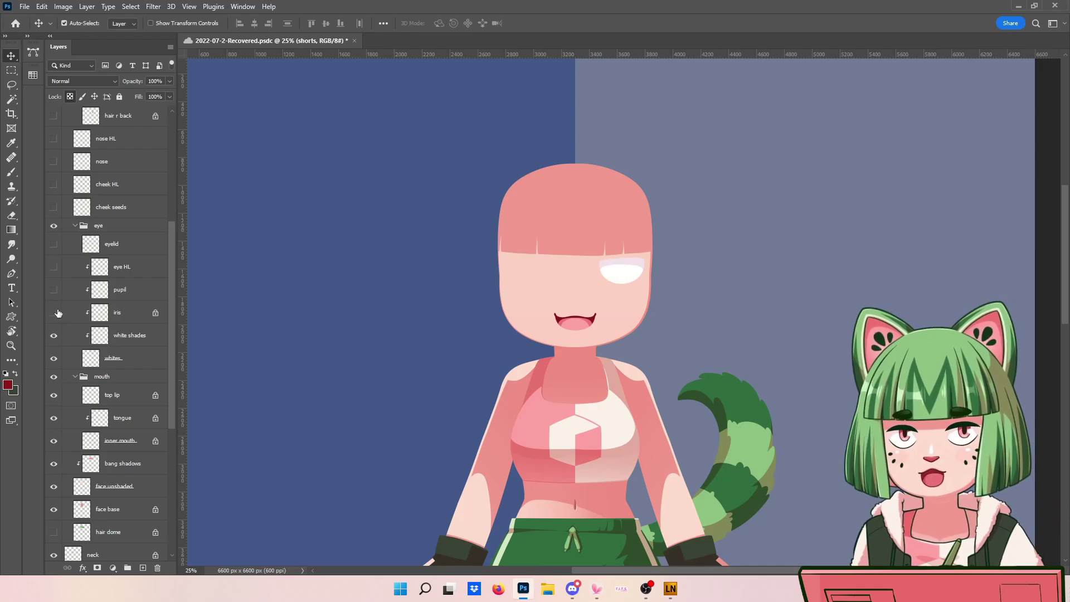
pyautogui.click(55, 313)
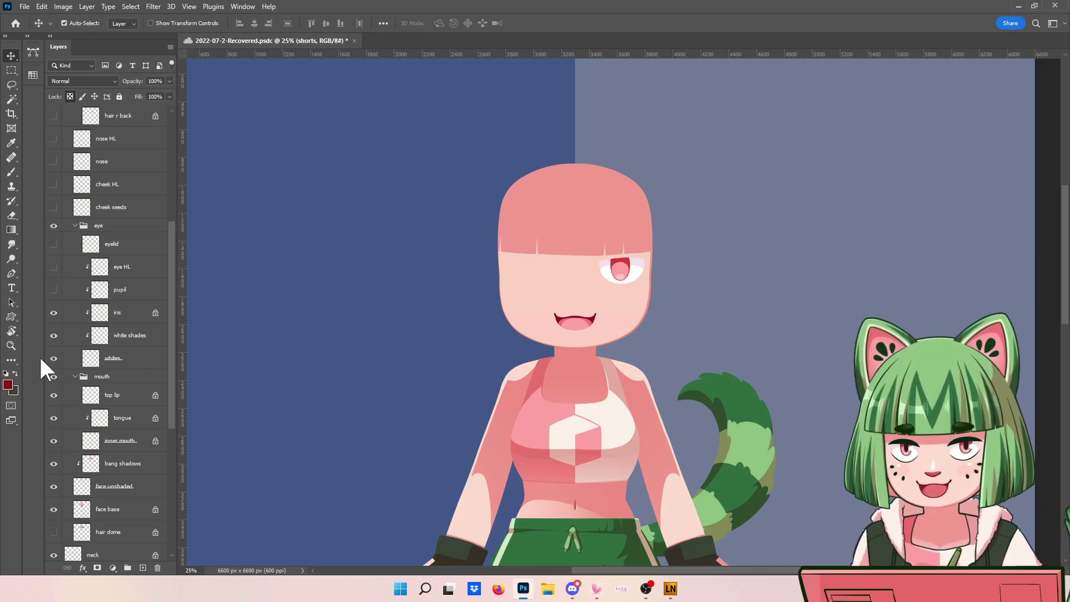
pyautogui.click(56, 313)
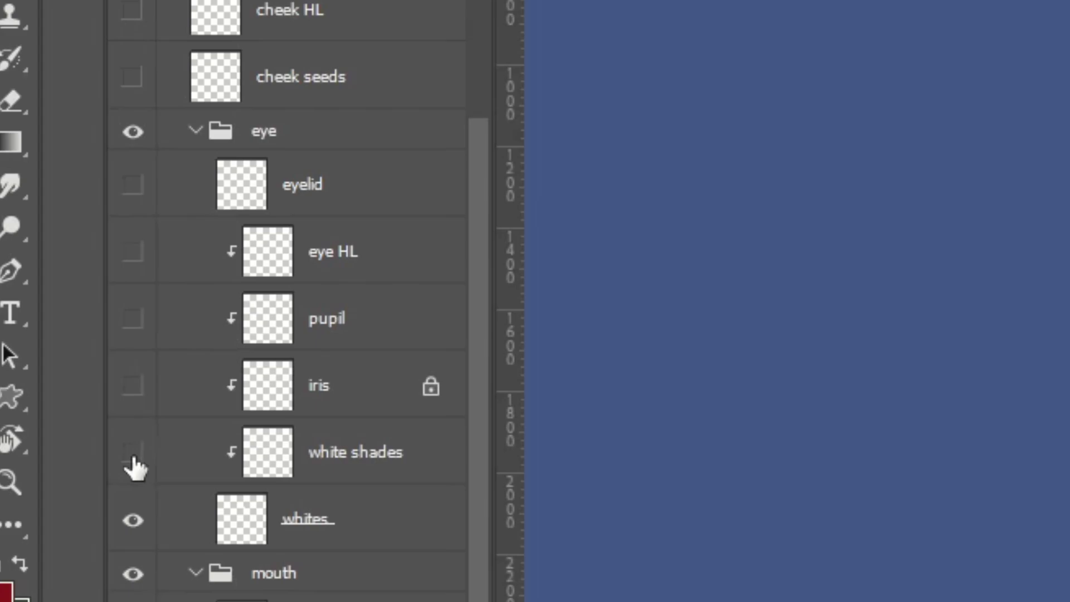
pyautogui.click(132, 453)
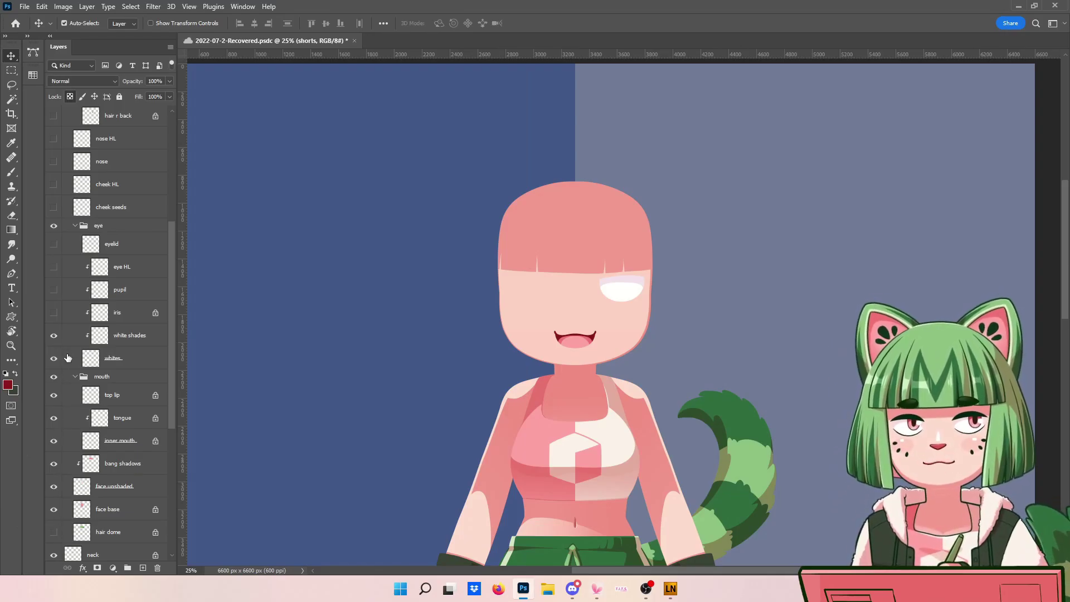
pyautogui.moveTo(53, 357); pyautogui.dragTo(54, 335)
# Select the top lip layer in the mouth group and toggle its visibility to examine what it covers
pyautogui.scroll(-3, 53, 334)
pyautogui.click(113, 298)
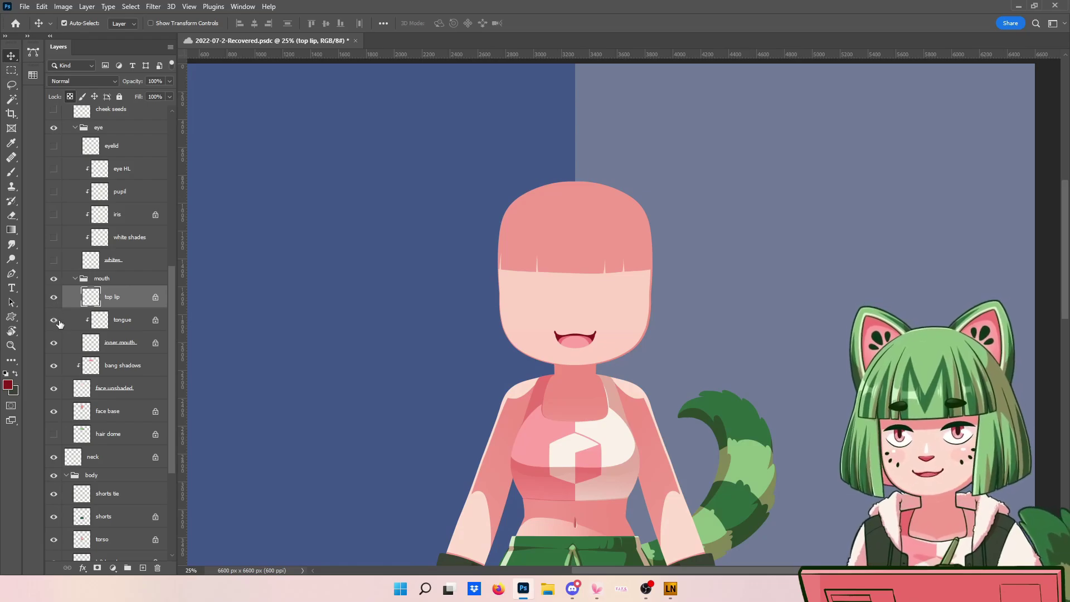
pyautogui.click(53, 297)
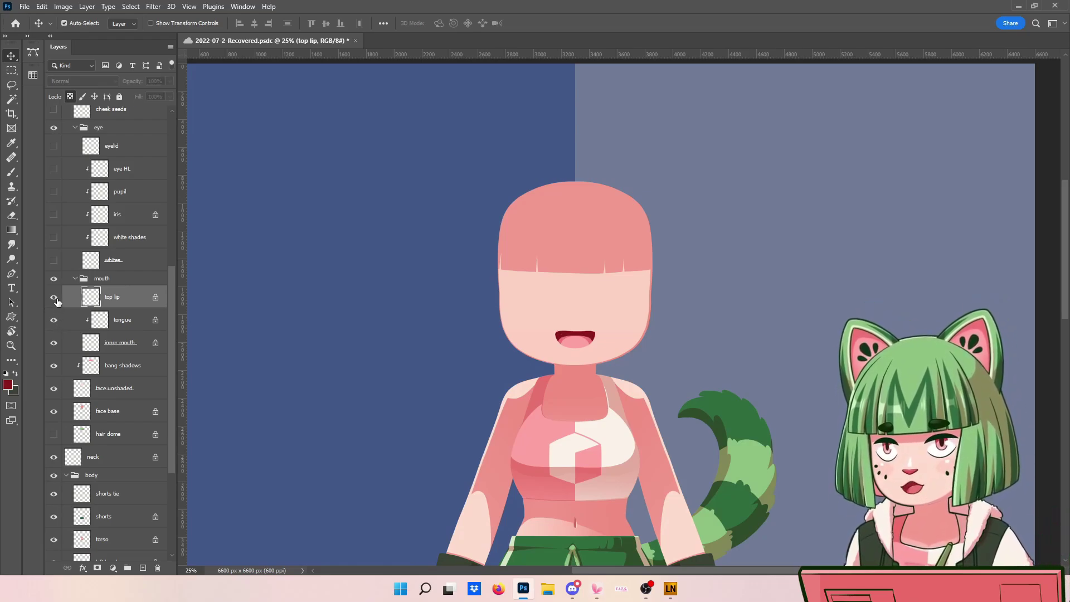
pyautogui.click(54, 297)
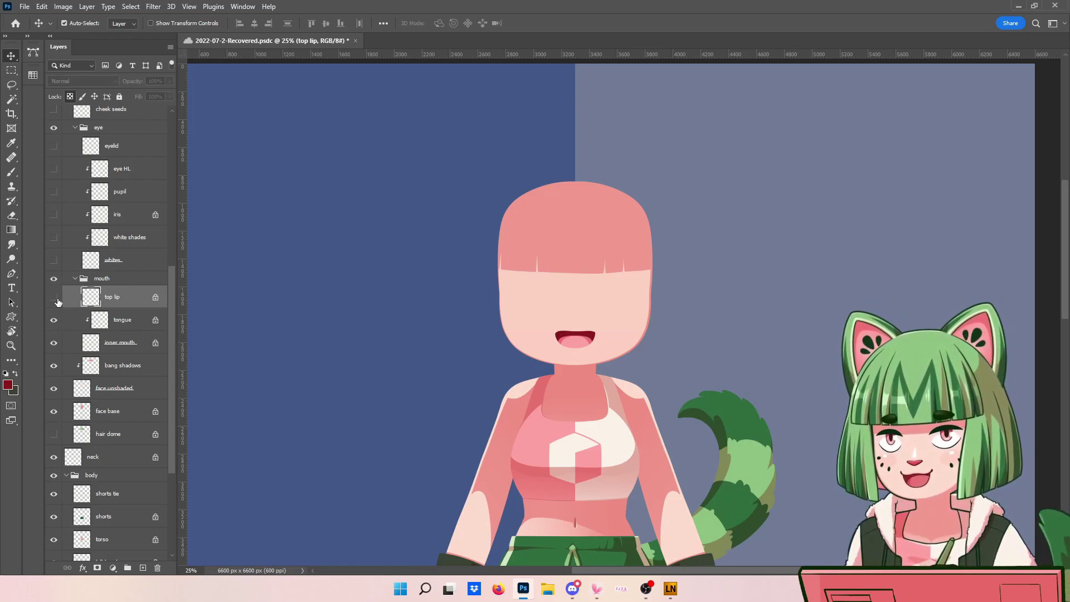
pyautogui.click(53, 297)
# Move the top lip off the face to examine its full shape, and undo the moves
pyautogui.moveTo(565, 334); pyautogui.dragTo(326, 272)
pyautogui.scroll(2, 298, 377)
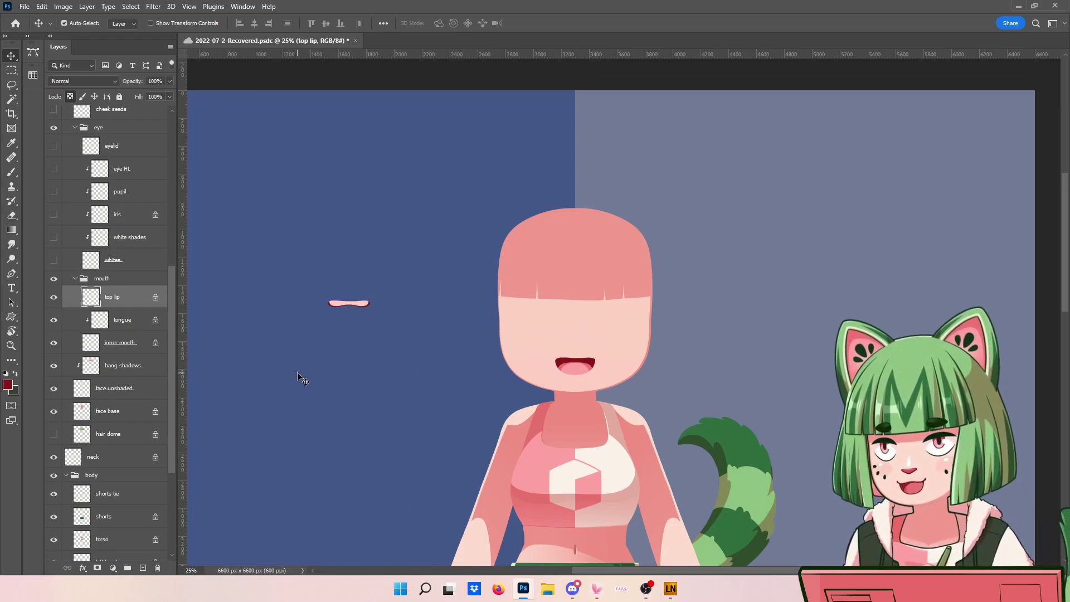
pyautogui.moveTo(360, 304); pyautogui.dragTo(482, 338)
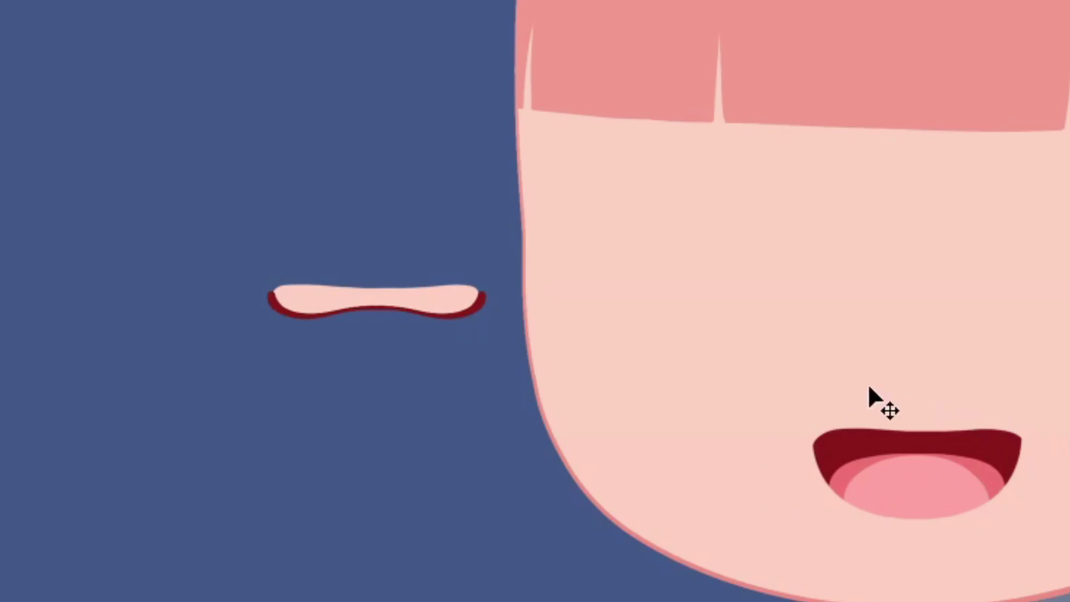
pyautogui.hotkey('ctrl', 'z')
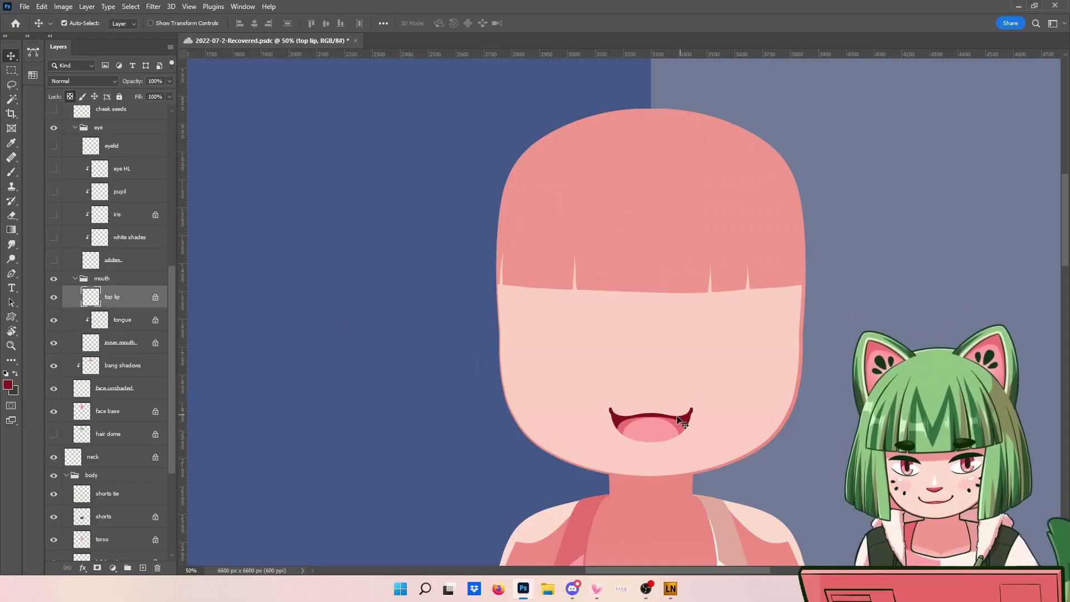
# Hide the top lip and tongue layers, toggling the tongue to examine it inside the mouth
pyautogui.click(54, 300)
pyautogui.click(54, 321)
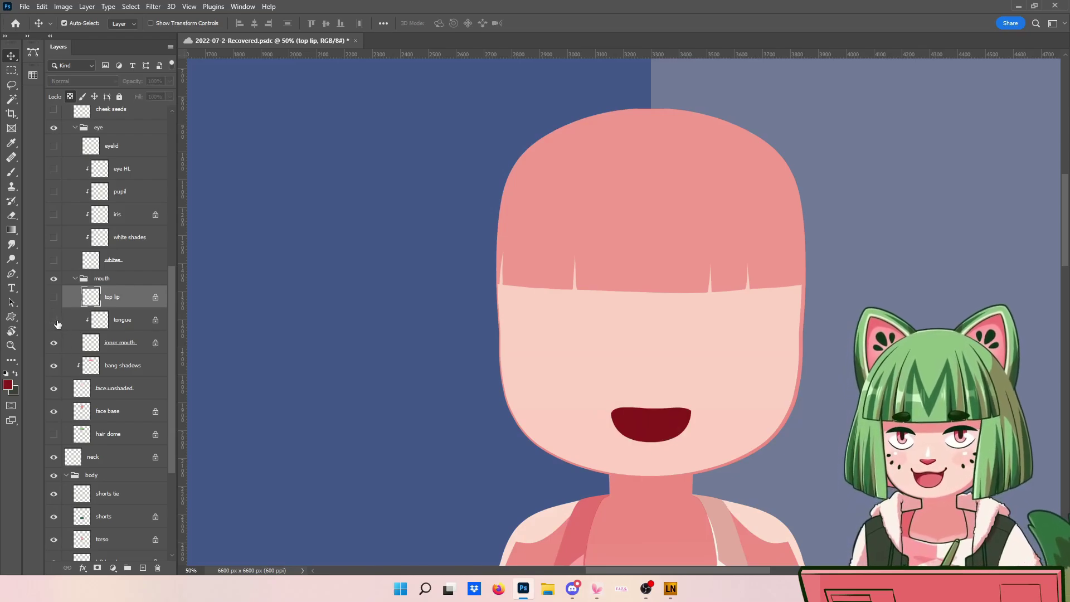
pyautogui.click(56, 322)
pyautogui.click(55, 322)
pyautogui.click(56, 322)
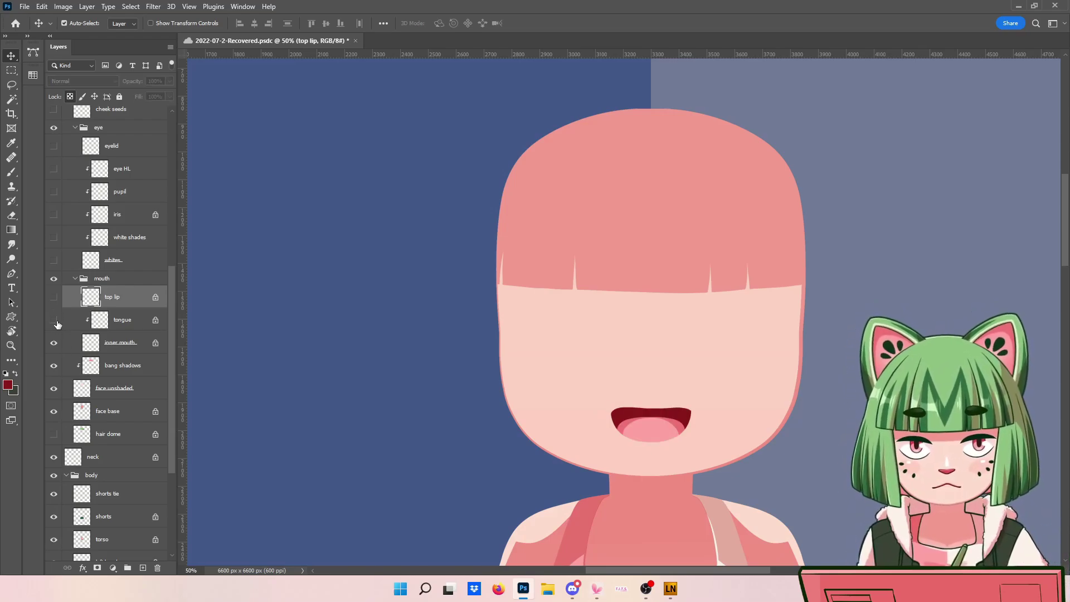
pyautogui.click(56, 322)
# Toggle the inner mouth layer to examine its shape, and show the tongue and top lip layers again
pyautogui.click(55, 344)
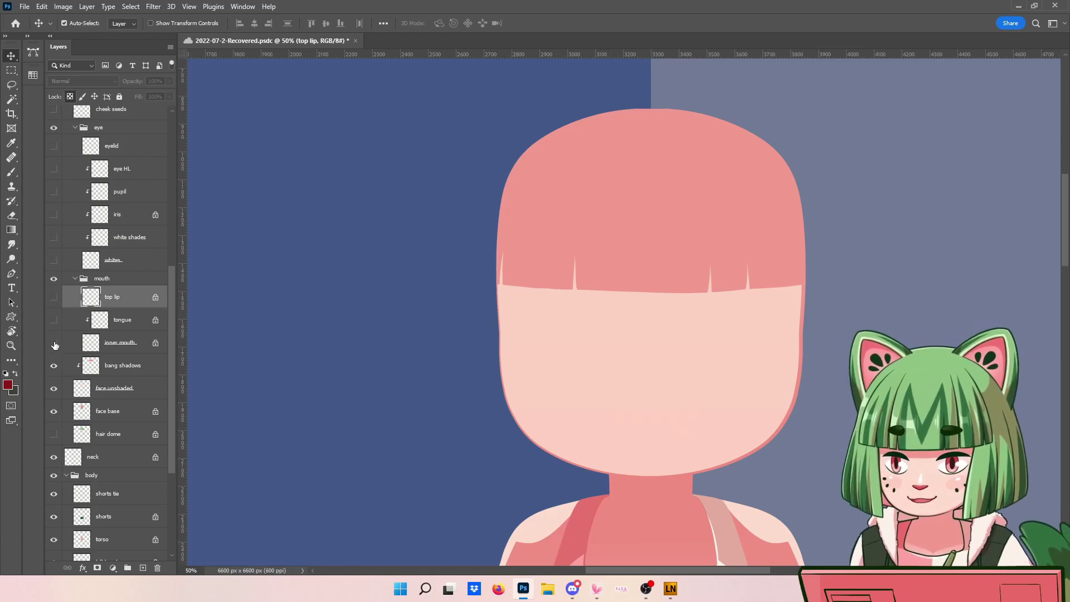
pyautogui.click(55, 344)
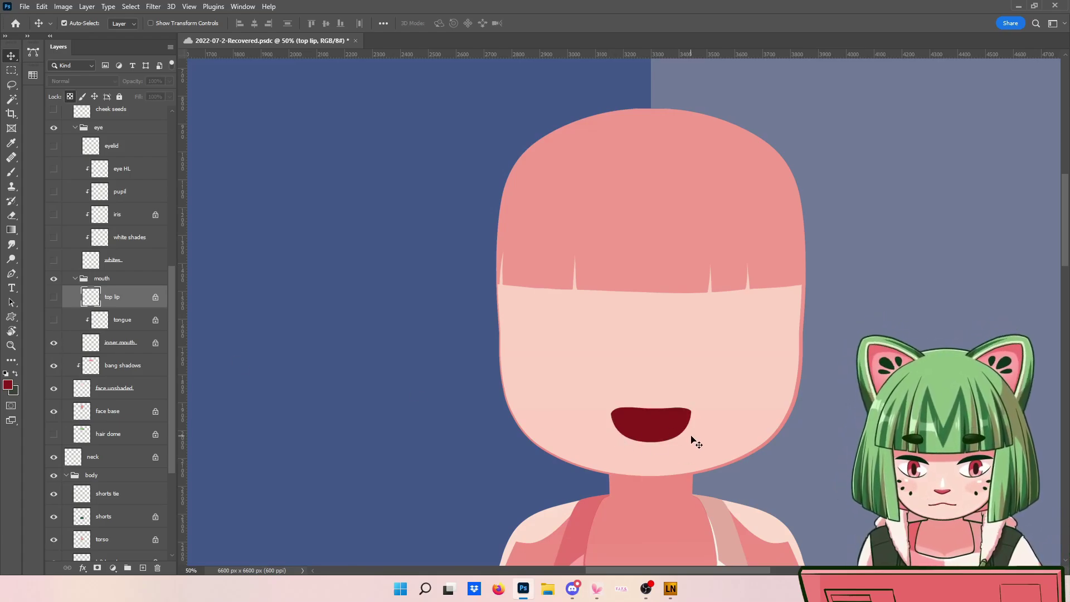
pyautogui.click(54, 320)
pyautogui.click(54, 297)
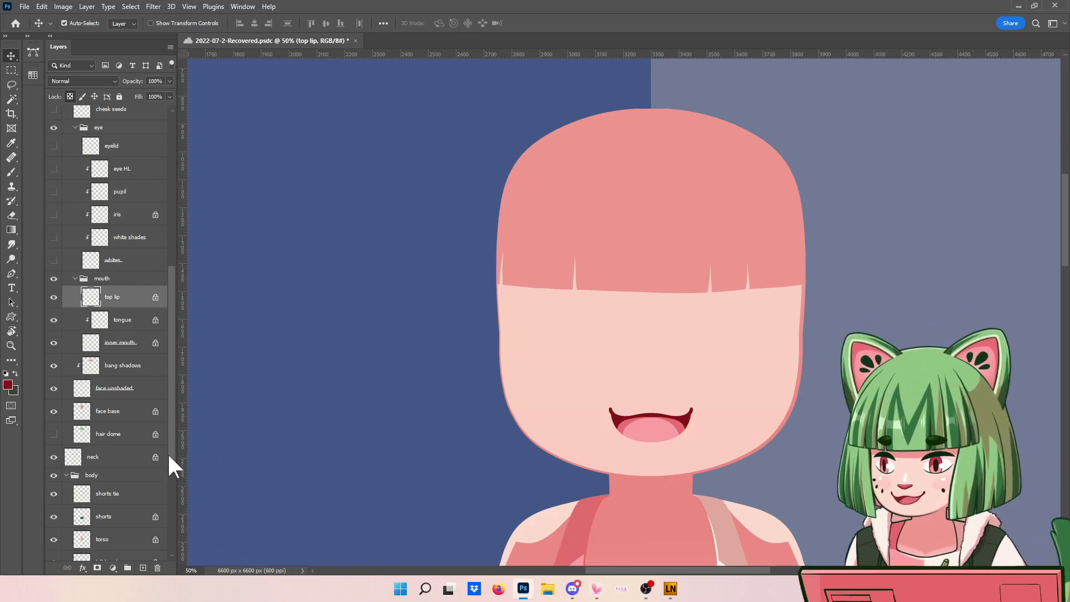
# Hide the top lip, tongue, inner mouth and bang shadows layers, toggling face unshaded to examine the face shading
pyautogui.scroll(-2, 167, 453)
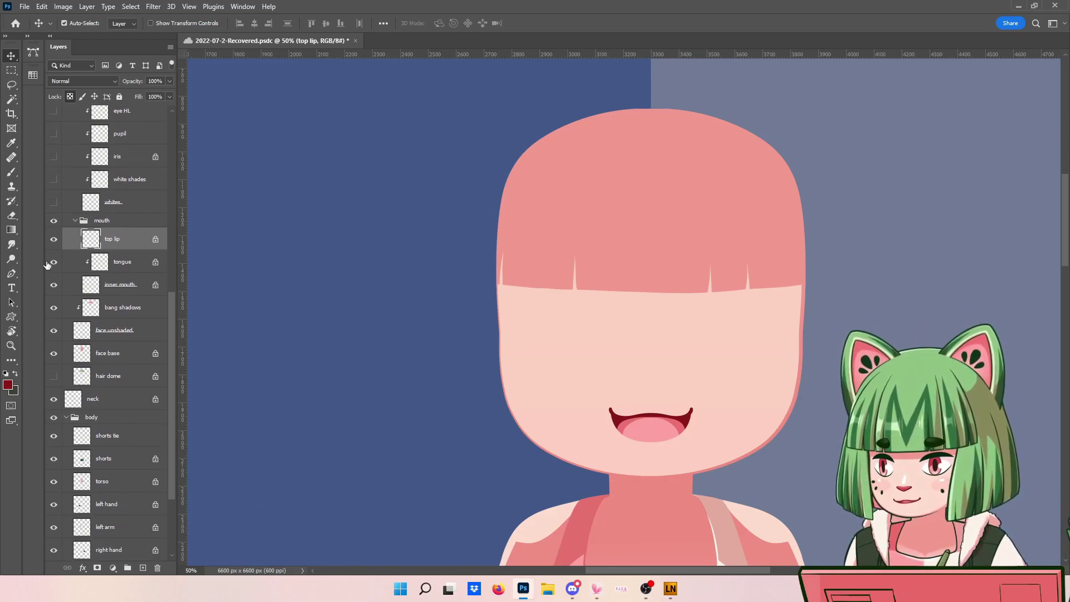
pyautogui.moveTo(54, 240); pyautogui.dragTo(64, 293)
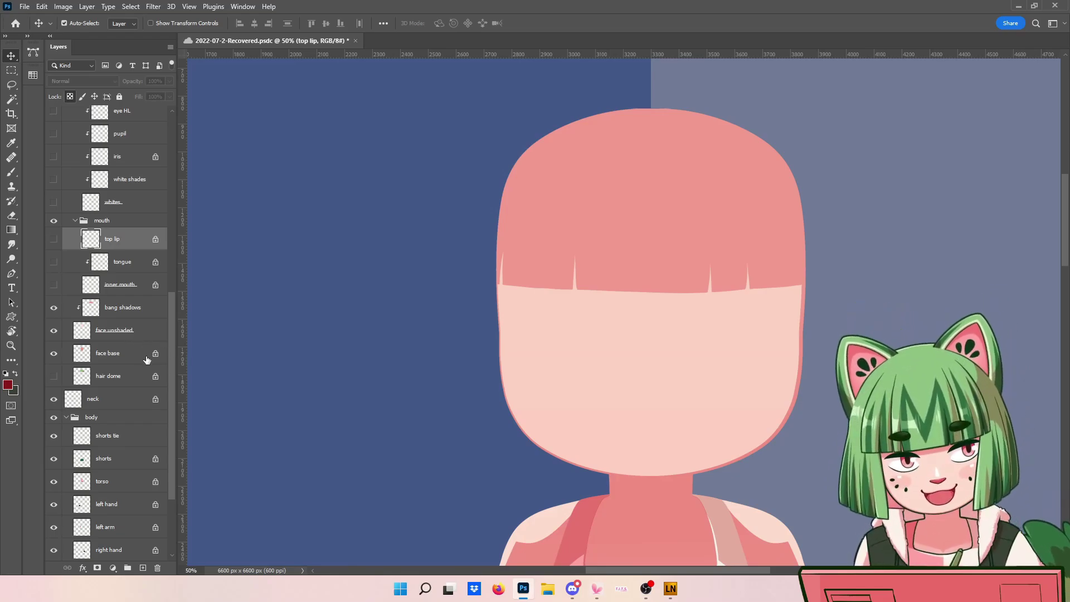
pyautogui.click(59, 334)
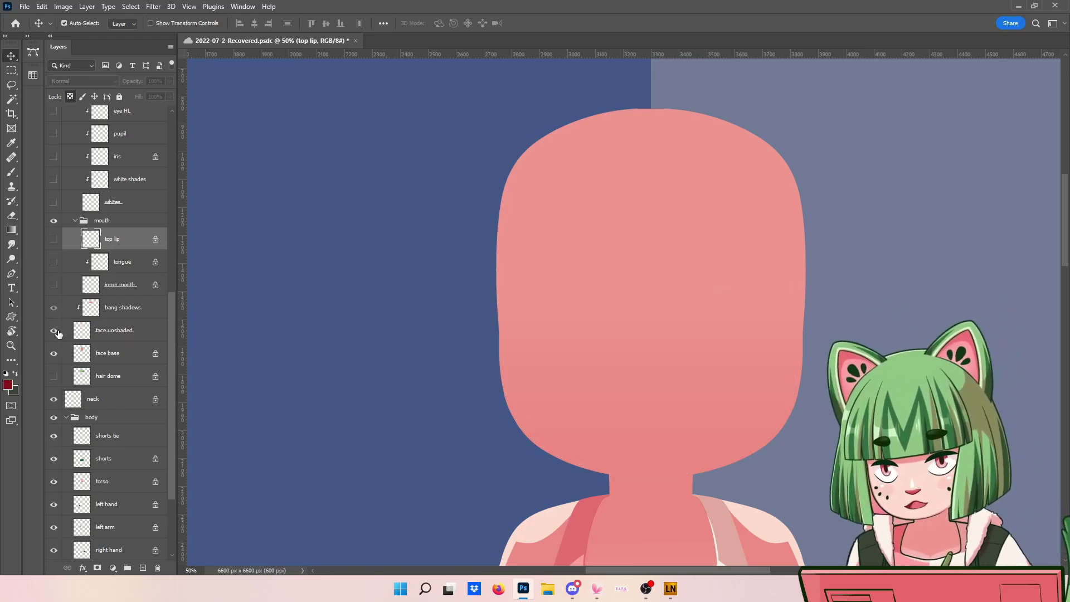
pyautogui.click(54, 331)
pyautogui.click(54, 311)
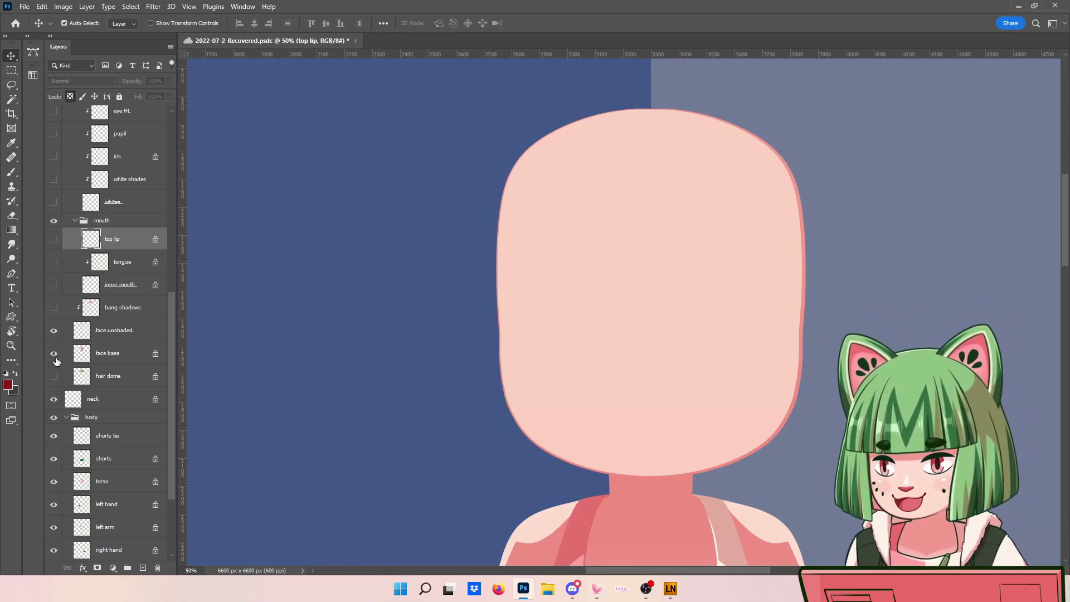
# Toggle the face unshaded layer and move it slightly off the face base to examine it, and undo the move
pyautogui.click(54, 331)
pyautogui.click(55, 332)
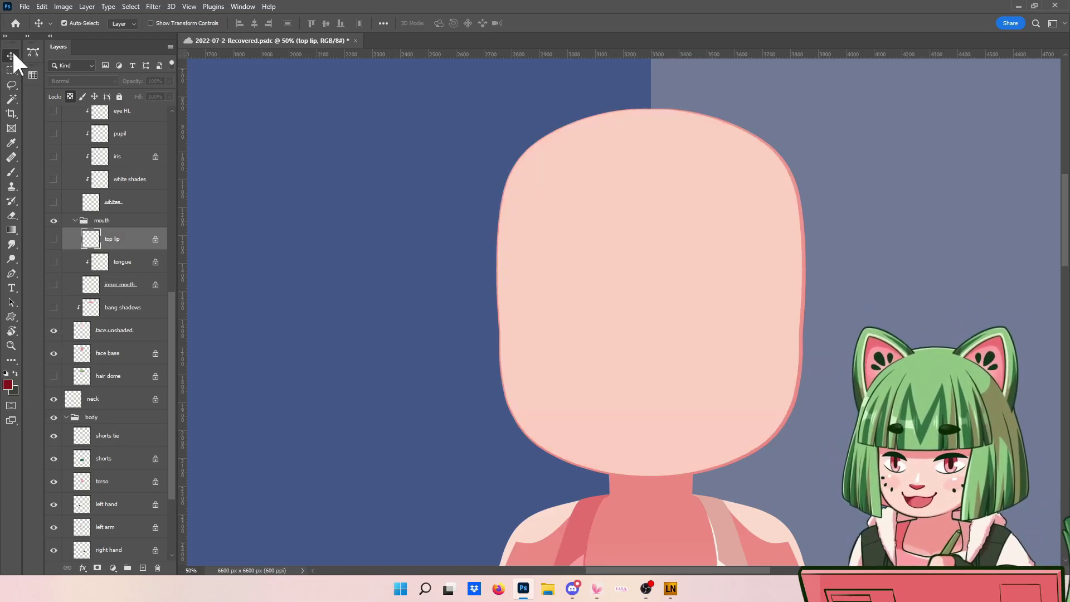
pyautogui.moveTo(637, 349)
pyautogui.mouseDown()
pyautogui.moveTo(630, 332)
pyautogui.moveTo(609, 351)
pyautogui.moveTo(702, 349)
pyautogui.moveTo(665, 288)
pyautogui.moveTo(637, 331)
pyautogui.moveTo(593, 339)
pyautogui.moveTo(595, 384)
pyautogui.moveTo(653, 384)
pyautogui.moveTo(668, 361)
pyautogui.moveTo(640, 351)
pyautogui.moveTo(641, 361)
pyautogui.mouseUp()
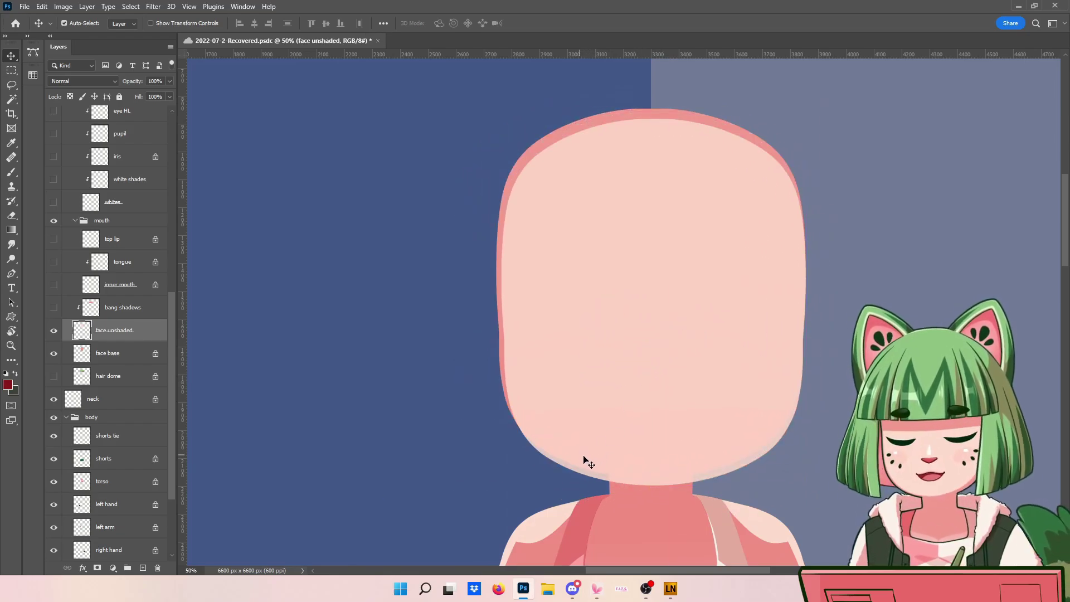
pyautogui.hotkey('ctrl', 'z')
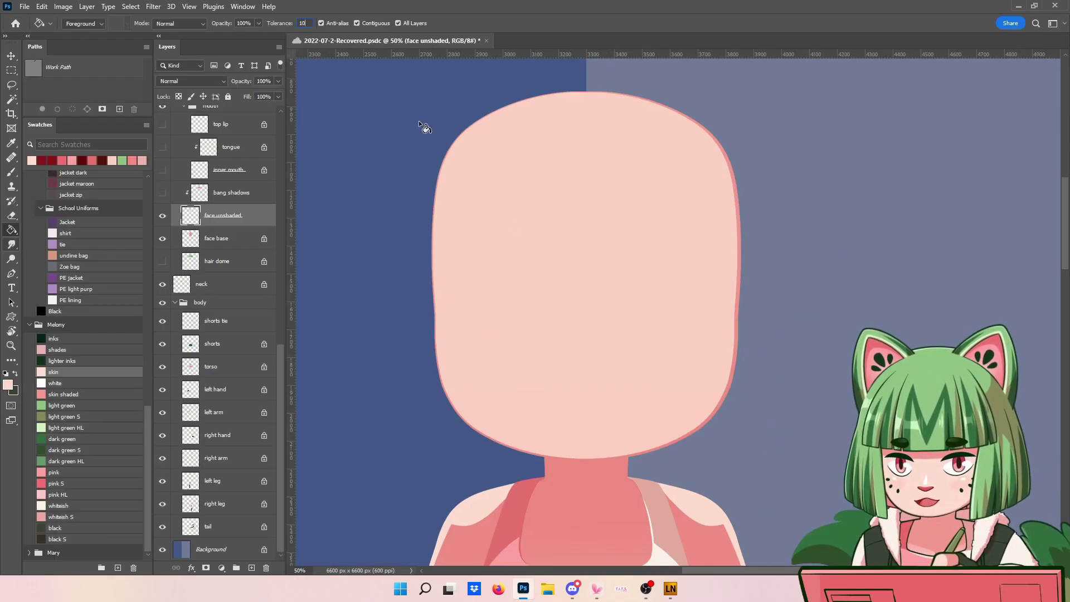
# Fill the face unshaded shape with the skin swatch colour at tolerance 10, and undo a test move of the layer
pyautogui.click(536, 310)
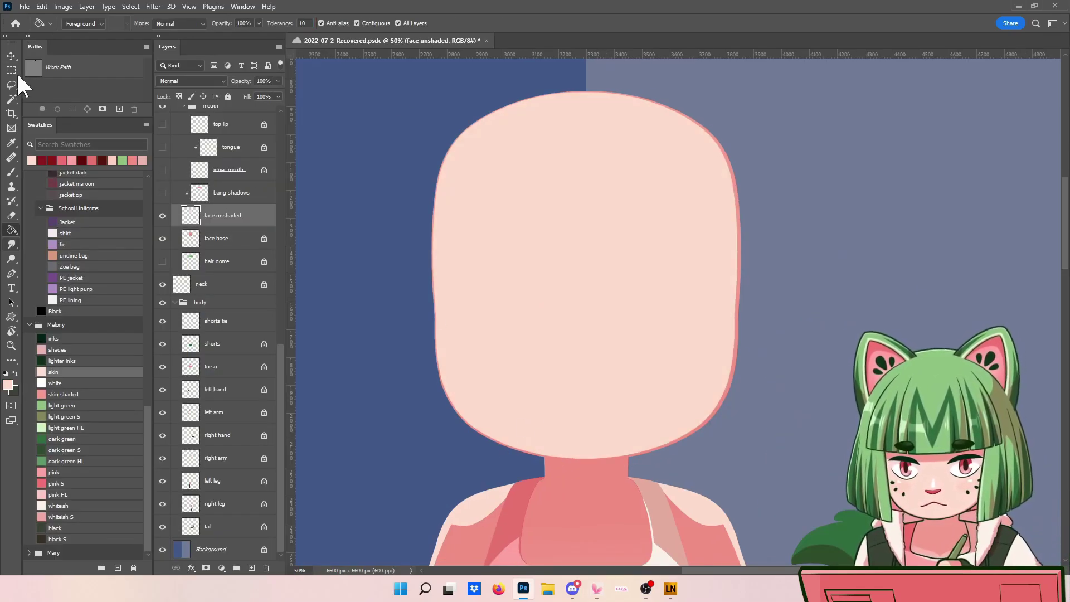
pyautogui.press('v')
pyautogui.moveTo(516, 336); pyautogui.dragTo(463, 337)
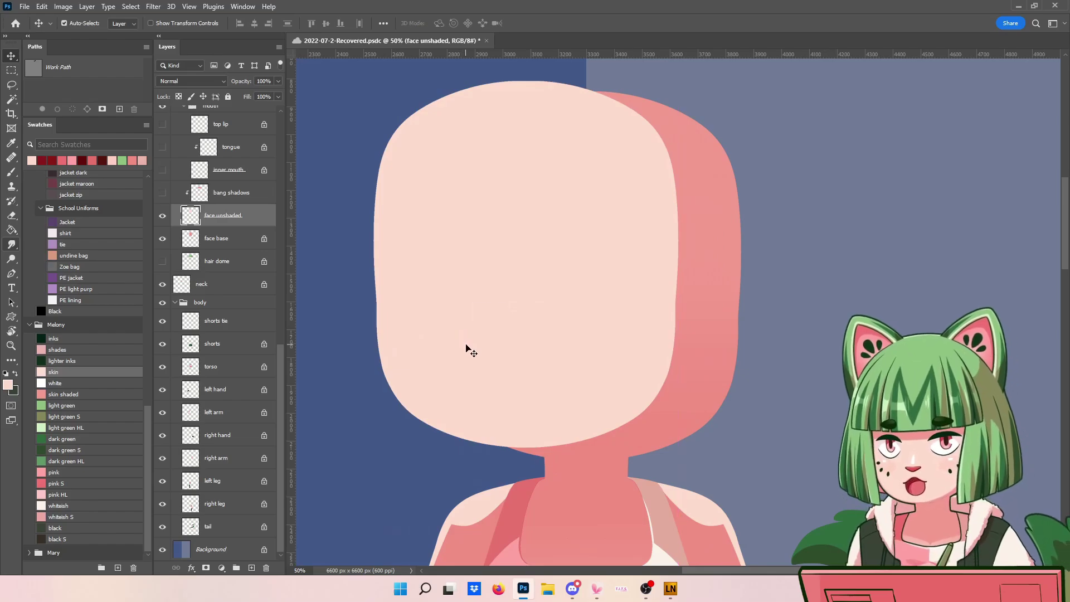
pyautogui.hotkey('ctrl', 'z')
pyautogui.moveTo(436, 402); pyautogui.dragTo(403, 378)
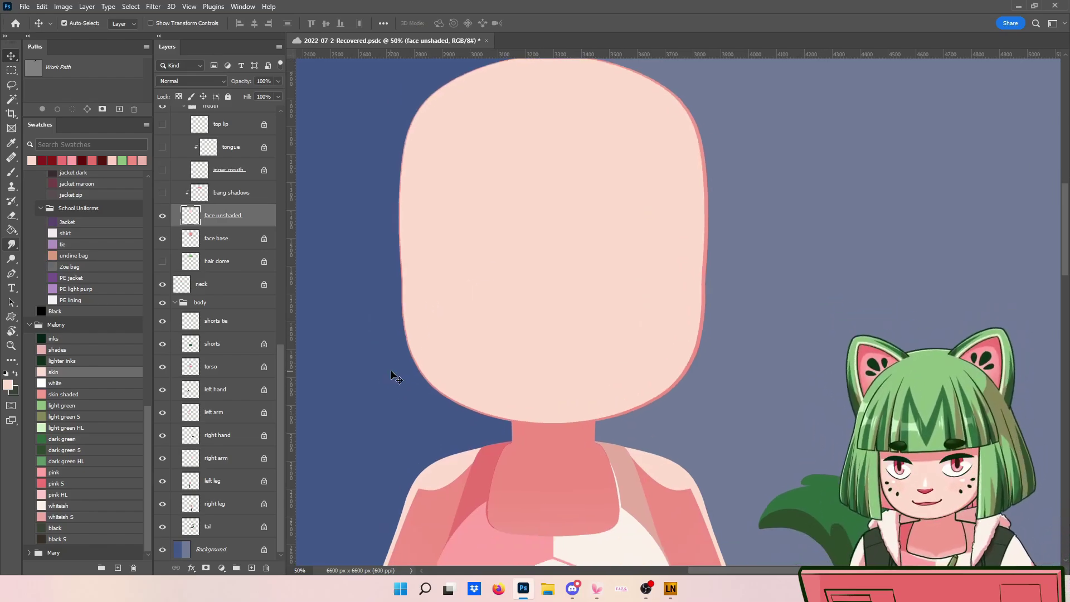
pyautogui.scroll(4, 286, 413)
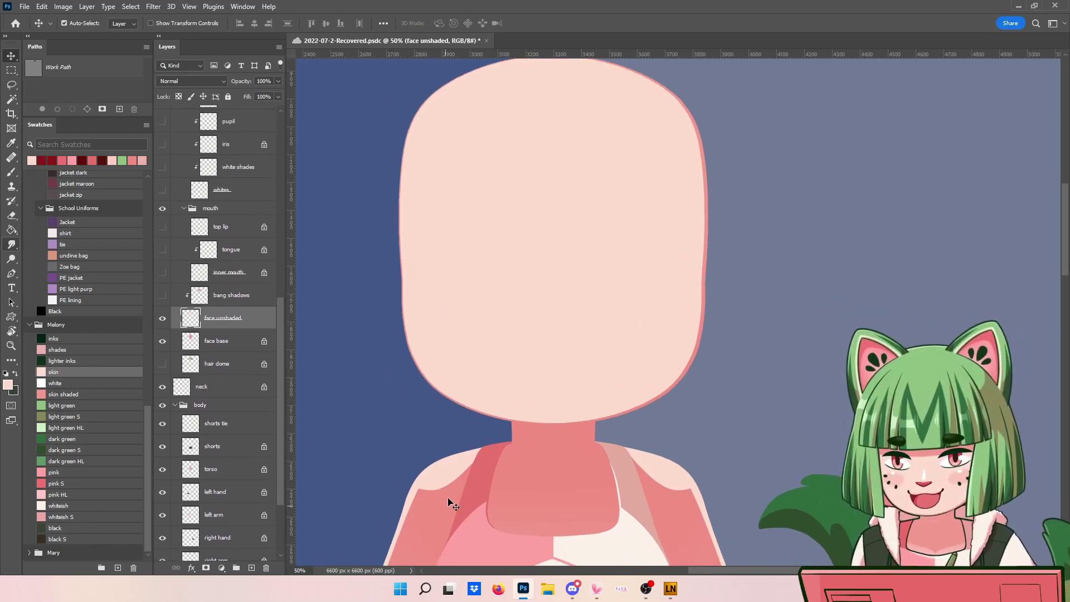
# Show the bang shadows layer over the face, toggling face unshaded to compare it with the shaded face base
pyautogui.click(163, 324)
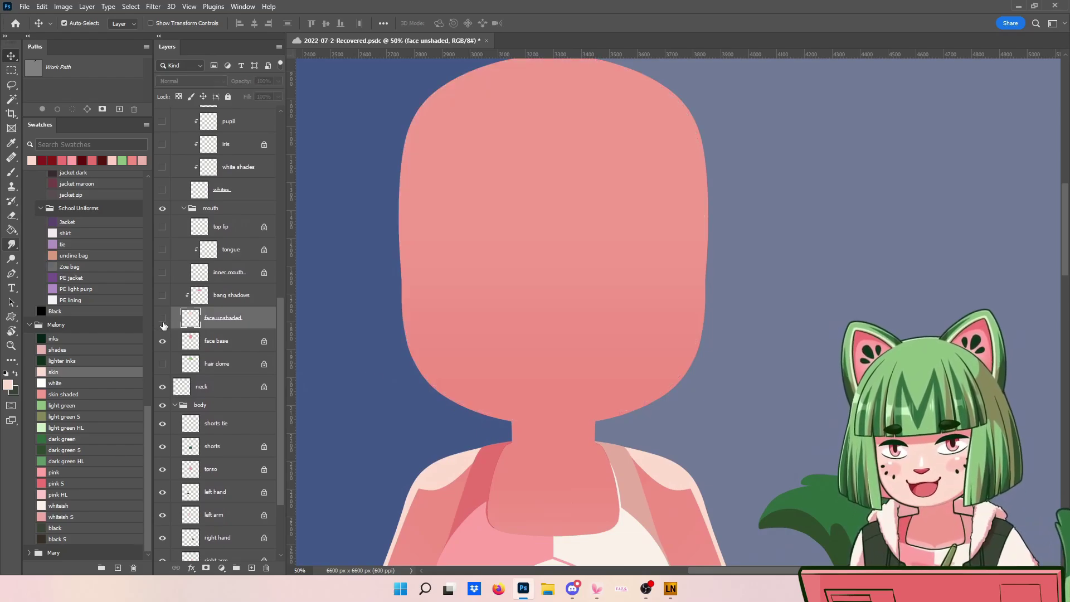
pyautogui.click(163, 324)
pyautogui.moveTo(554, 362); pyautogui.dragTo(537, 378)
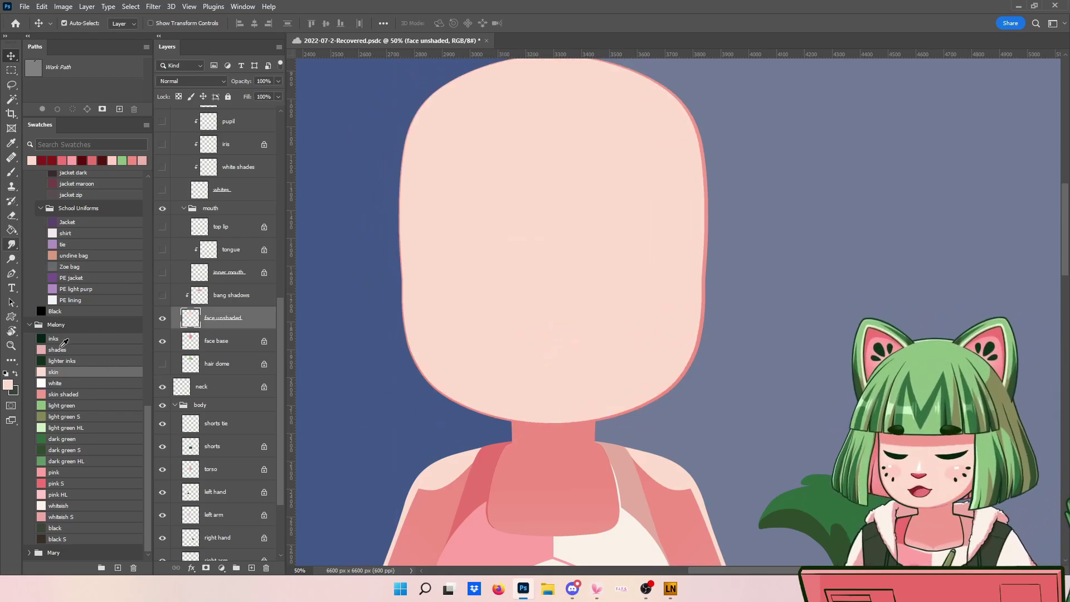
pyautogui.click(162, 297)
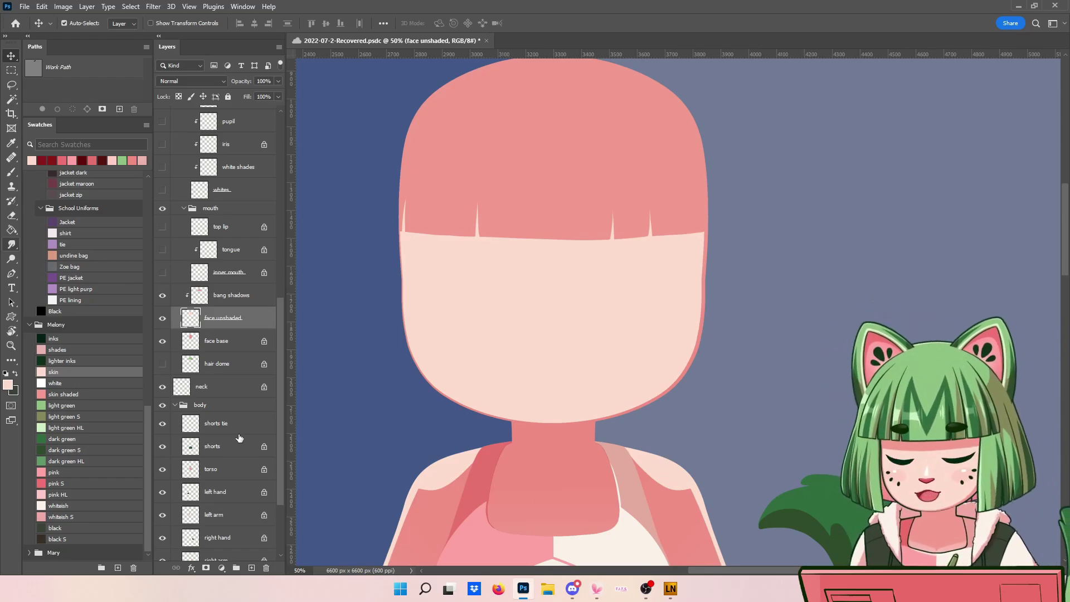
pyautogui.moveTo(279, 419)
pyautogui.mouseDown()
pyautogui.moveTo(269, 339)
pyautogui.moveTo(265, 421)
pyautogui.mouseUp()
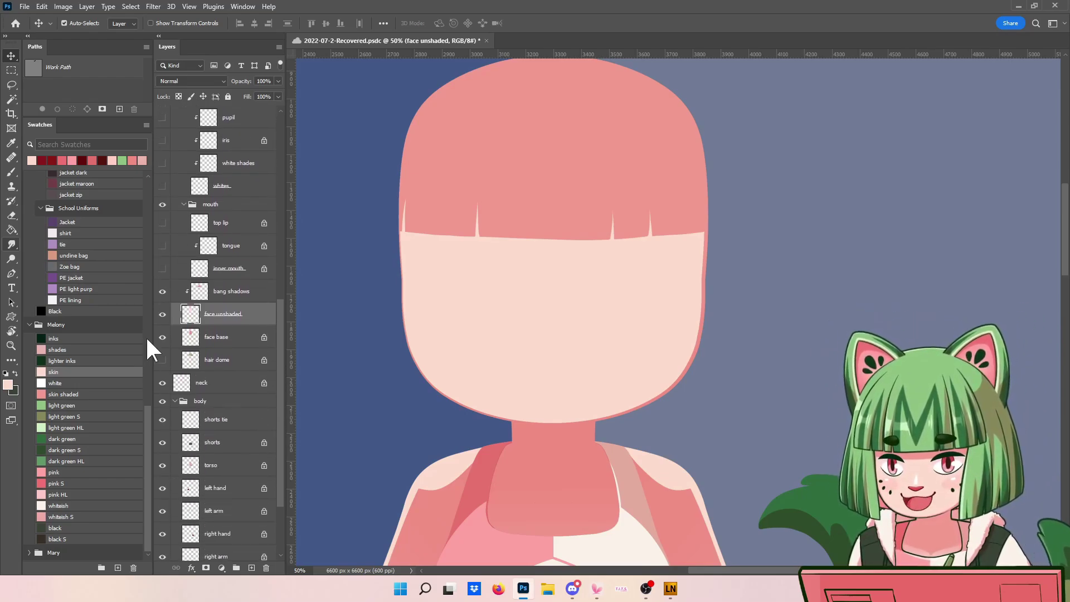
pyautogui.click(162, 315)
pyautogui.click(162, 314)
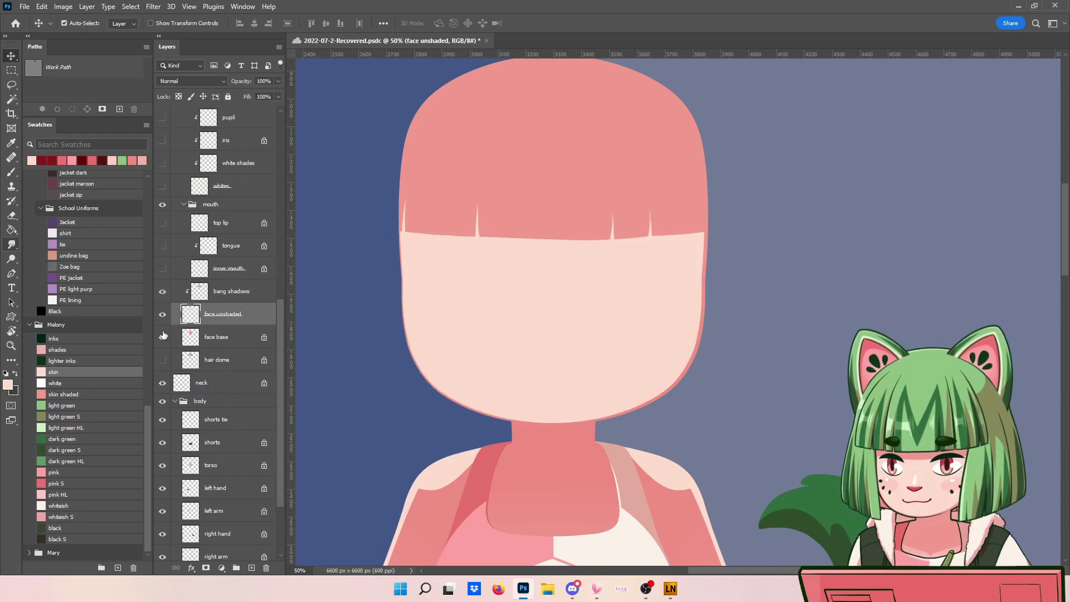
# Hide the bang shadows, face unshaded and face base layers, toggling the hair dome to examine its full shape
pyautogui.click(163, 290)
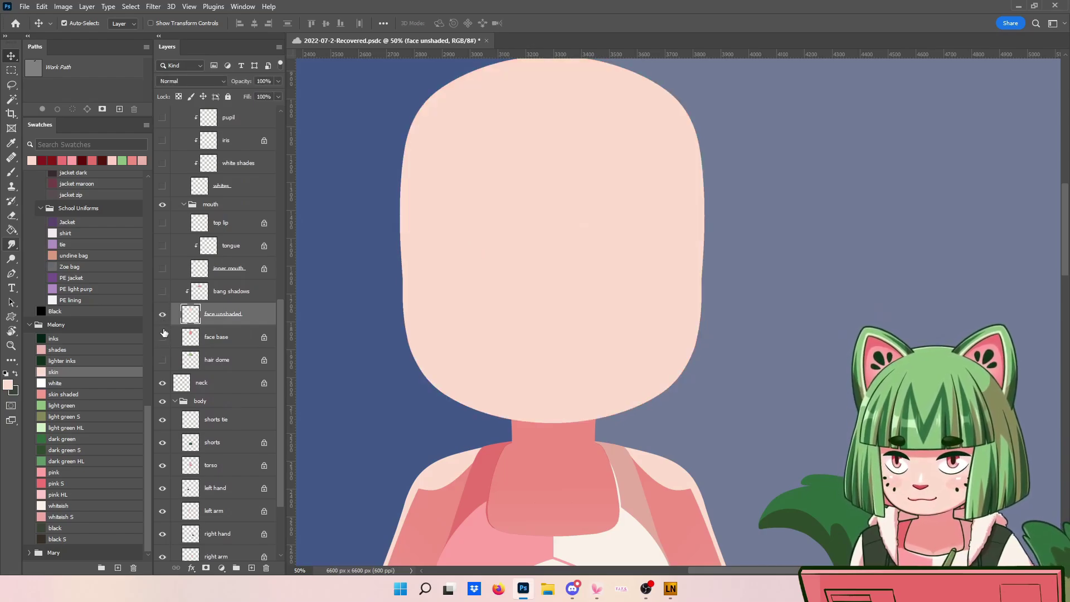
pyautogui.click(162, 314)
pyautogui.click(162, 360)
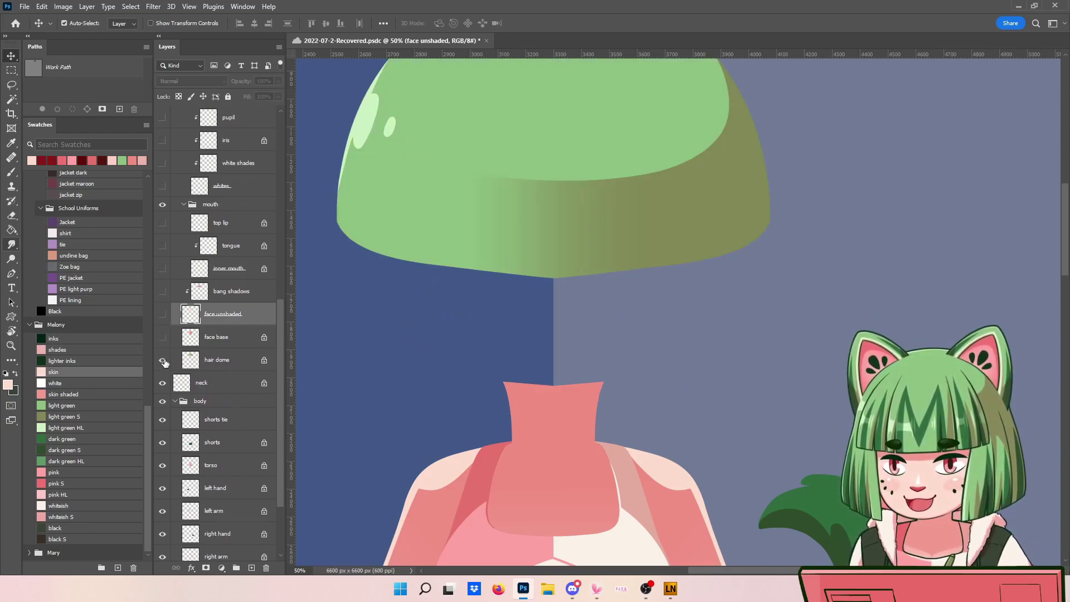
pyautogui.scroll(3, 464, 461)
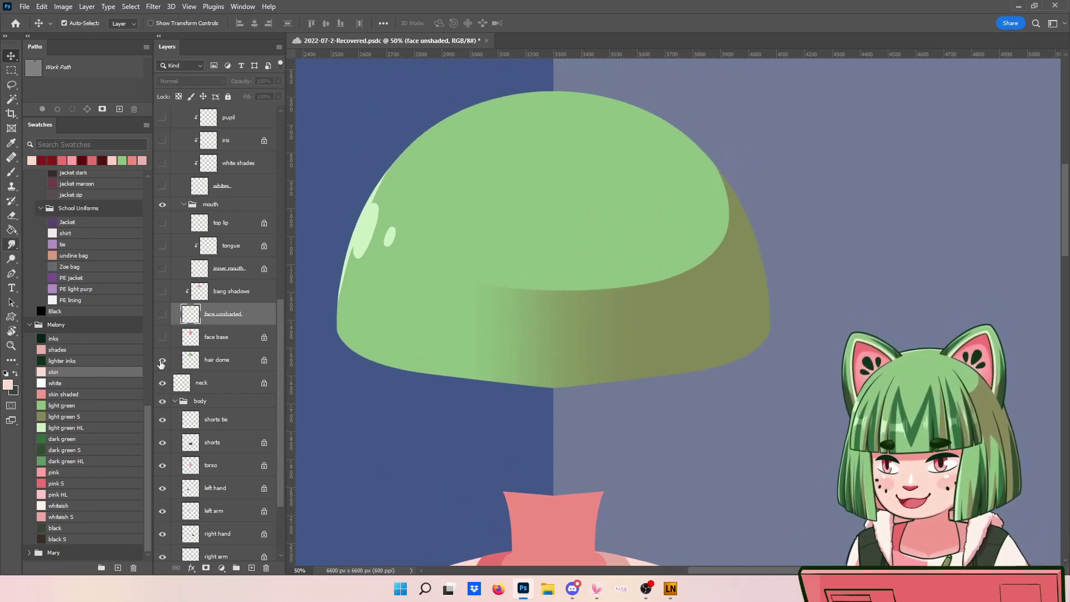
pyautogui.click(162, 361)
# Move the neck off the body to examine its full shape, and undo the move
pyautogui.scroll(-5, 456, 485)
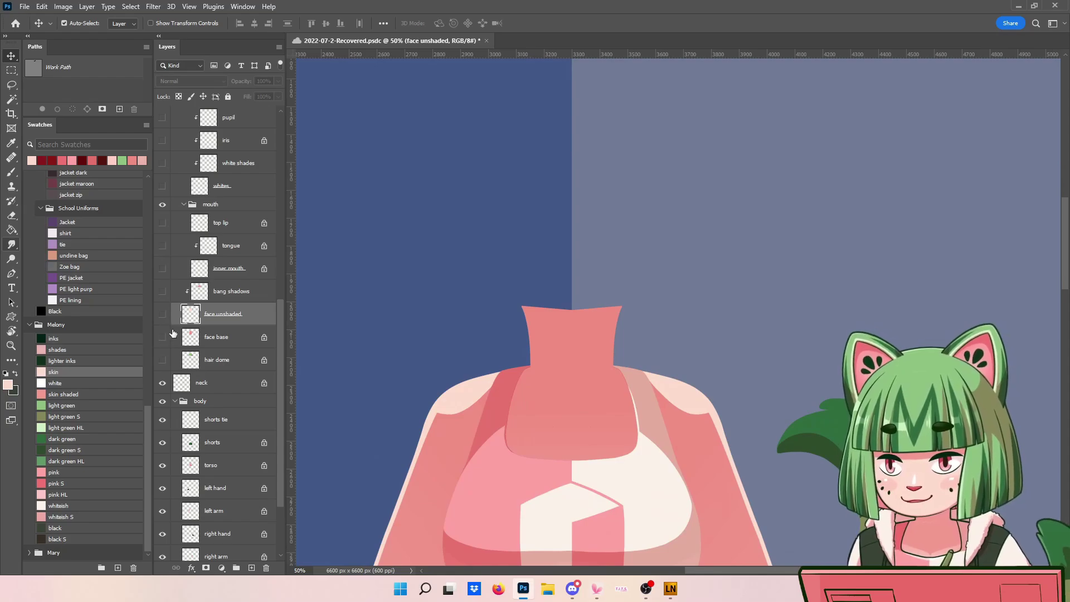
pyautogui.scroll(-2, 501, 351)
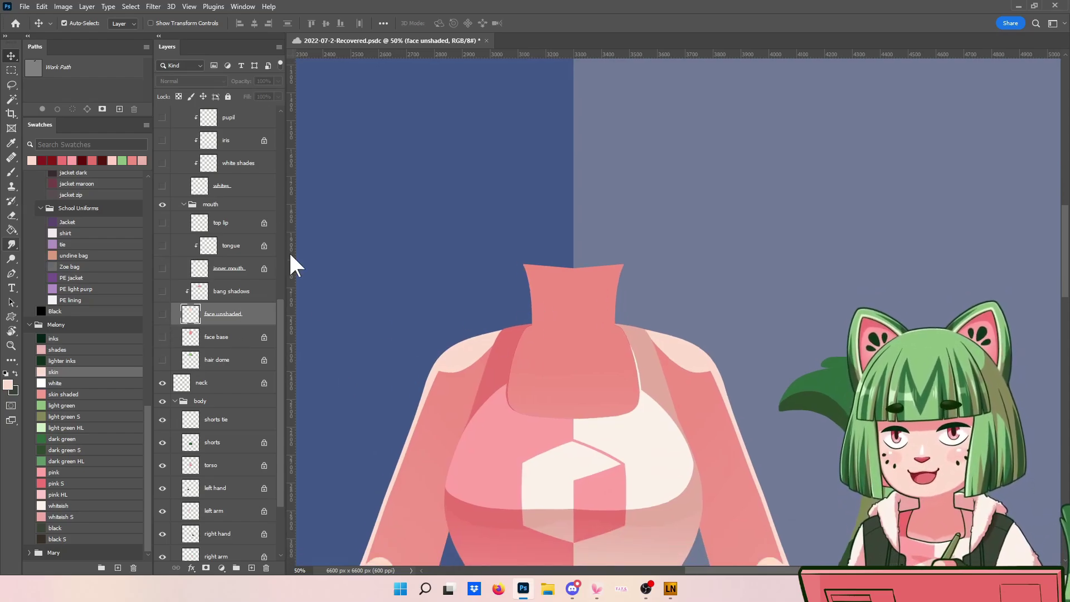
pyautogui.scroll(1, 546, 323)
pyautogui.hotkey('ctrl', '+')
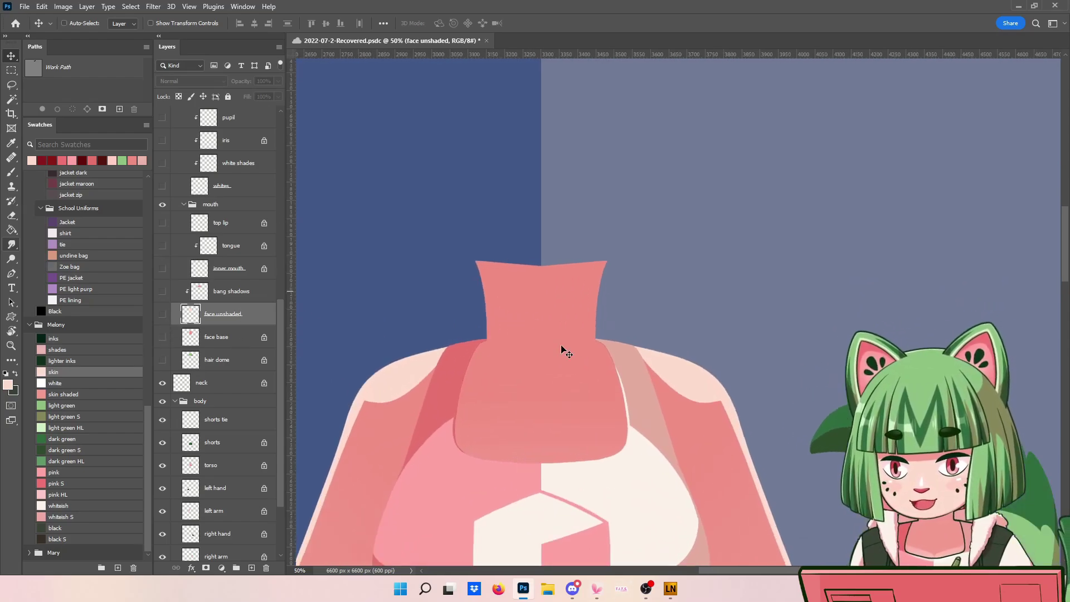
pyautogui.moveTo(546, 306); pyautogui.dragTo(429, 187)
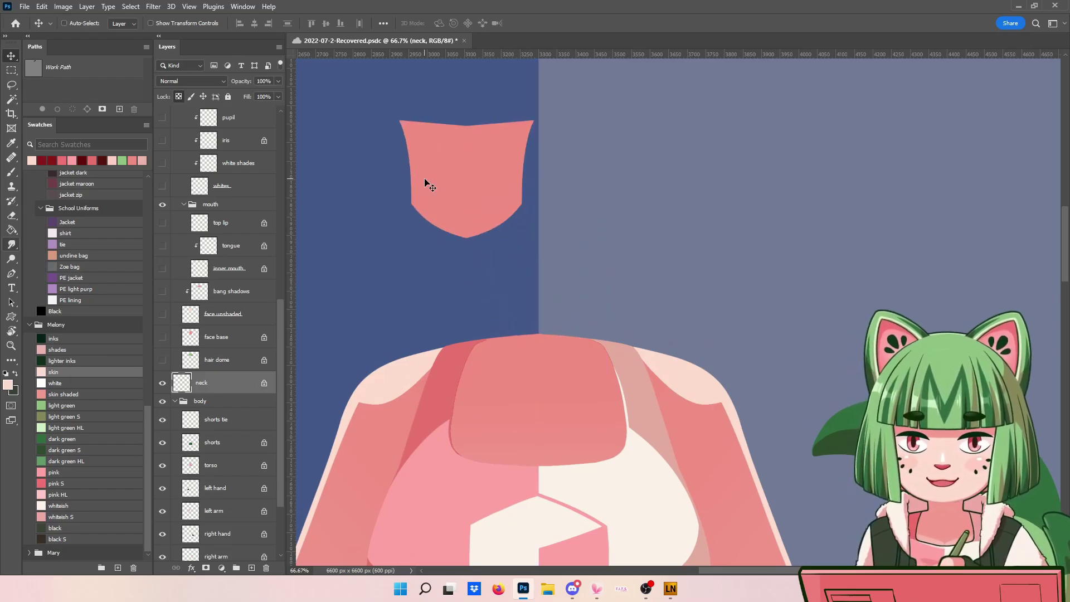
pyautogui.hotkey('ctrl', 'z')
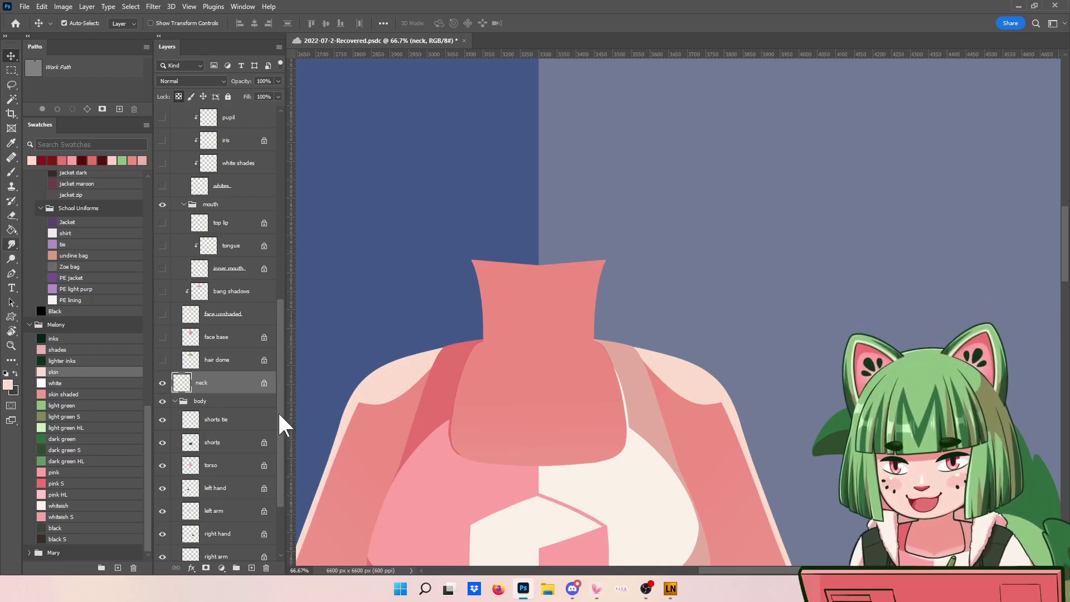
# Hide the neck layer to examine the top of the torso and the body below it
pyautogui.scroll(-3, 268, 413)
pyautogui.click(162, 295)
pyautogui.moveTo(455, 471); pyautogui.dragTo(478, 399)
pyautogui.scroll(-5, 472, 409)
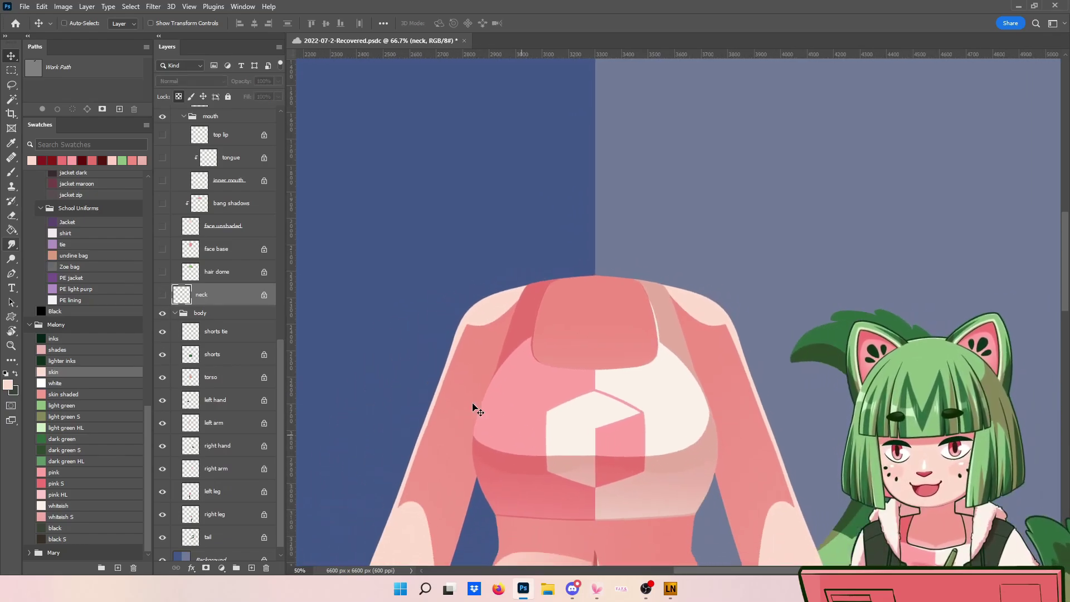
pyautogui.moveTo(395, 461); pyautogui.dragTo(379, 402)
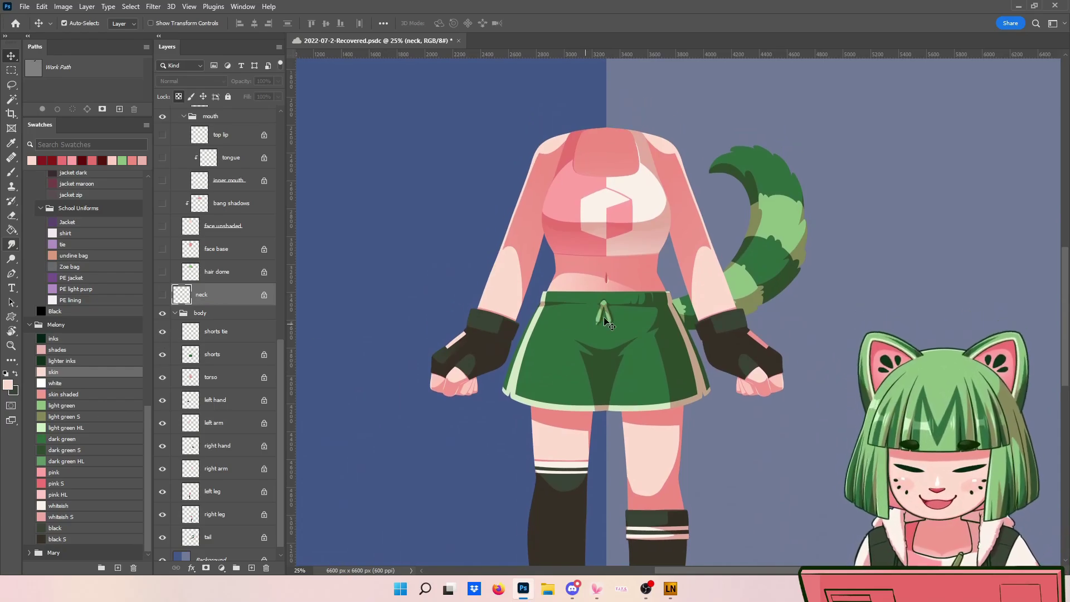
# Move the shorts tie off the shorts to examine it, undo the move, and hide the shorts tie layer
pyautogui.moveTo(606, 319); pyautogui.dragTo(396, 203)
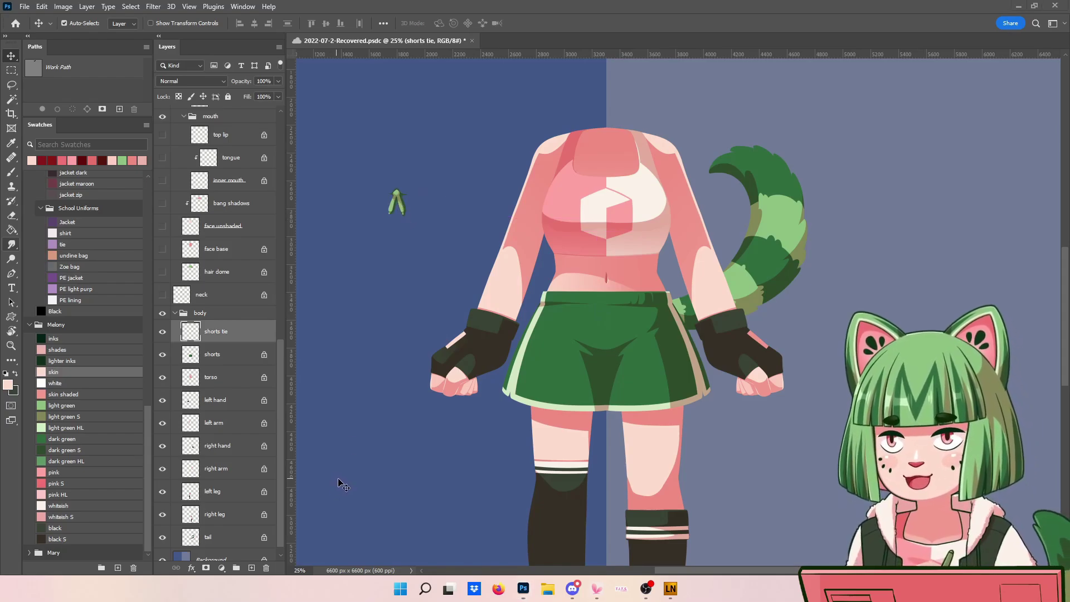
pyautogui.hotkey('ctrl', 'z')
pyautogui.click(162, 331)
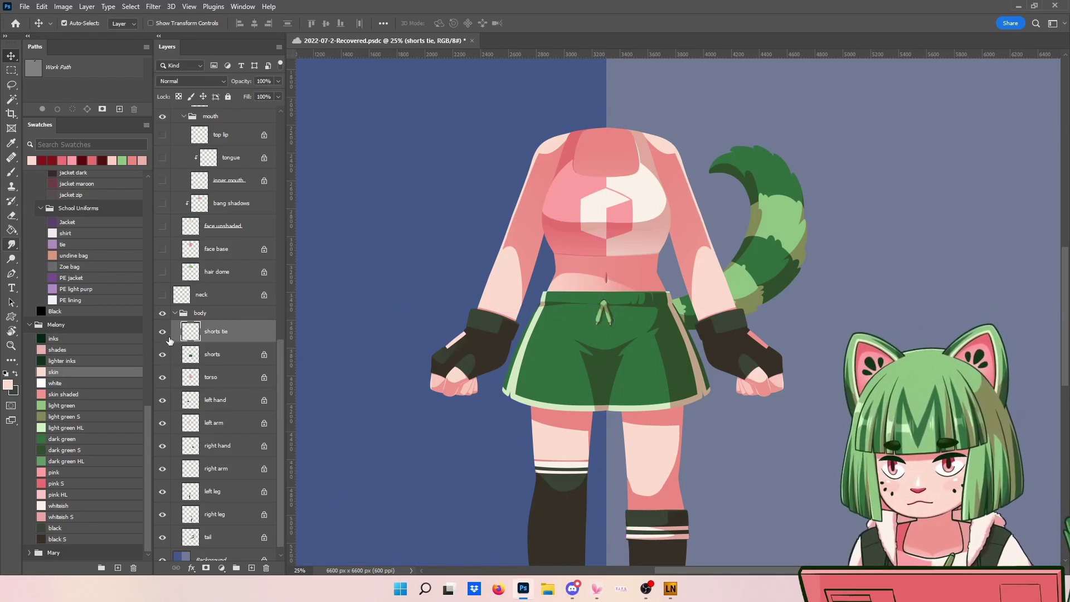
# Move the shorts off the body to examine them, return them to the waist, and hide the shorts layer
pyautogui.moveTo(536, 394); pyautogui.dragTo(362, 223)
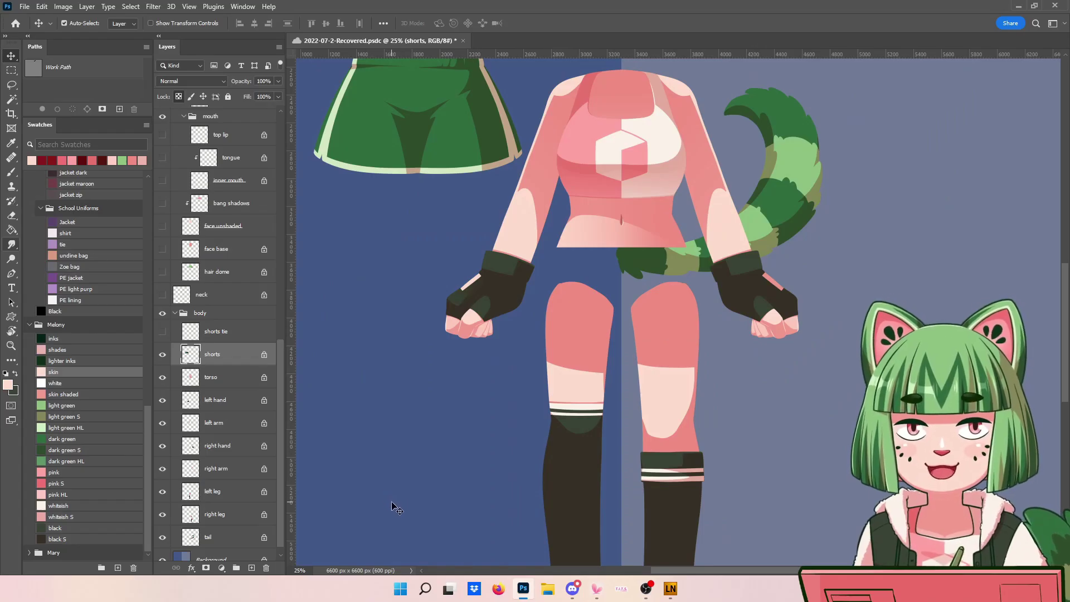
pyautogui.scroll(3, 390, 501)
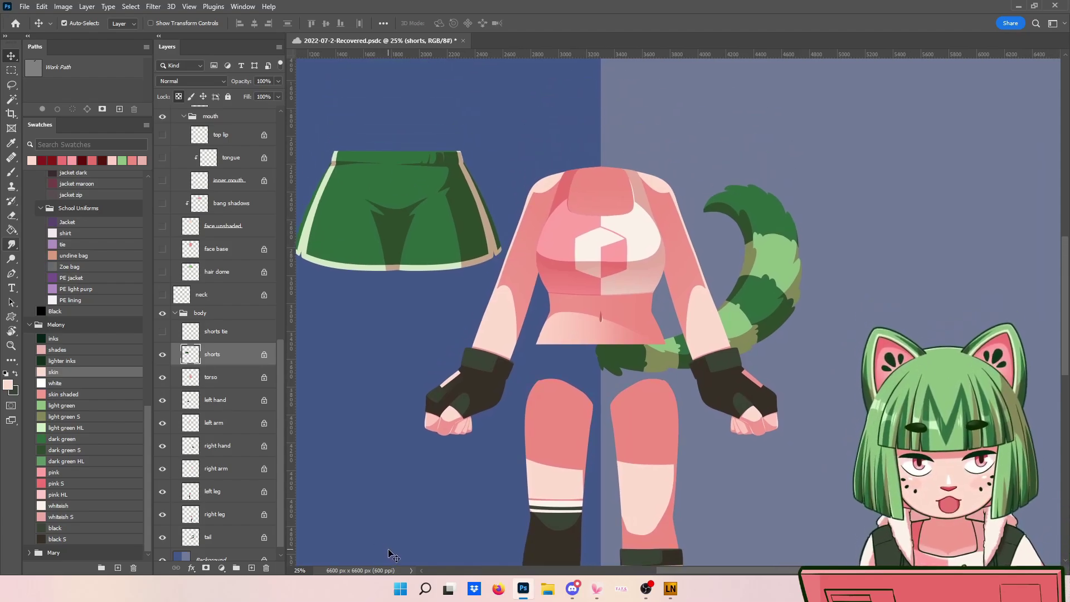
pyautogui.moveTo(346, 245); pyautogui.dragTo(548, 418)
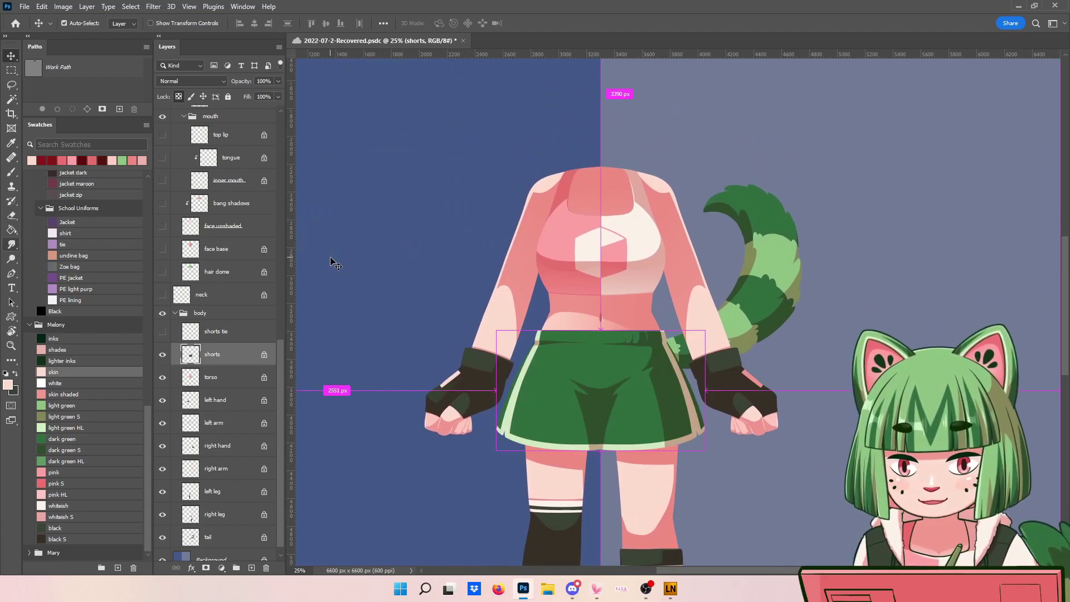
pyautogui.scroll(-2, 579, 277)
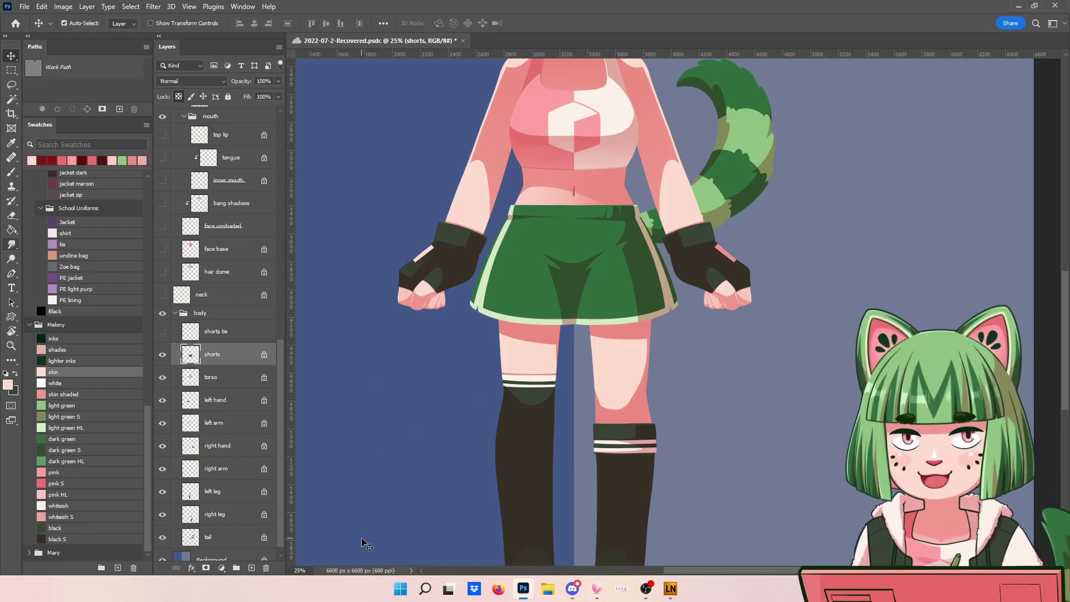
pyautogui.moveTo(402, 457); pyautogui.dragTo(381, 410)
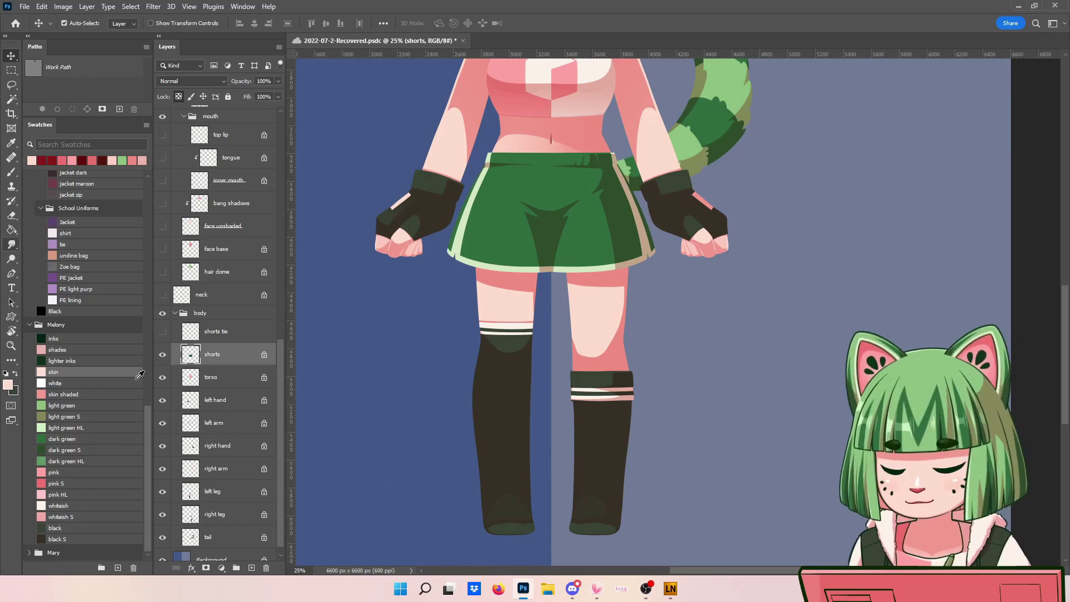
pyautogui.click(161, 357)
# Toggle the torso layer to examine how it overlaps the arms, and leave it hidden
pyautogui.click(206, 376)
pyautogui.moveTo(443, 338); pyautogui.dragTo(456, 543)
pyautogui.click(162, 377)
pyautogui.click(163, 378)
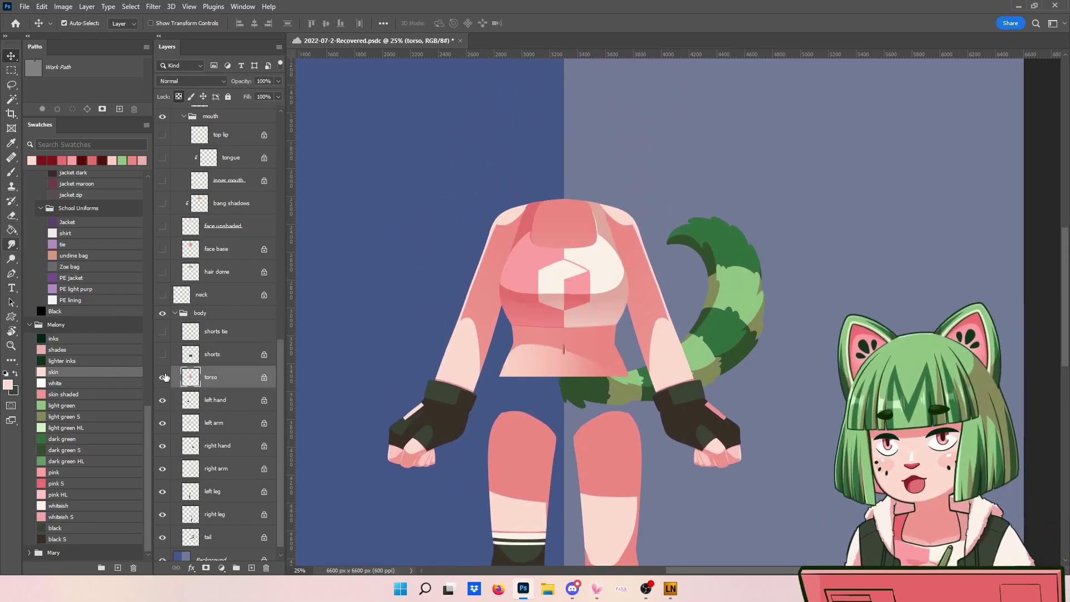
pyautogui.click(163, 377)
pyautogui.click(163, 377)
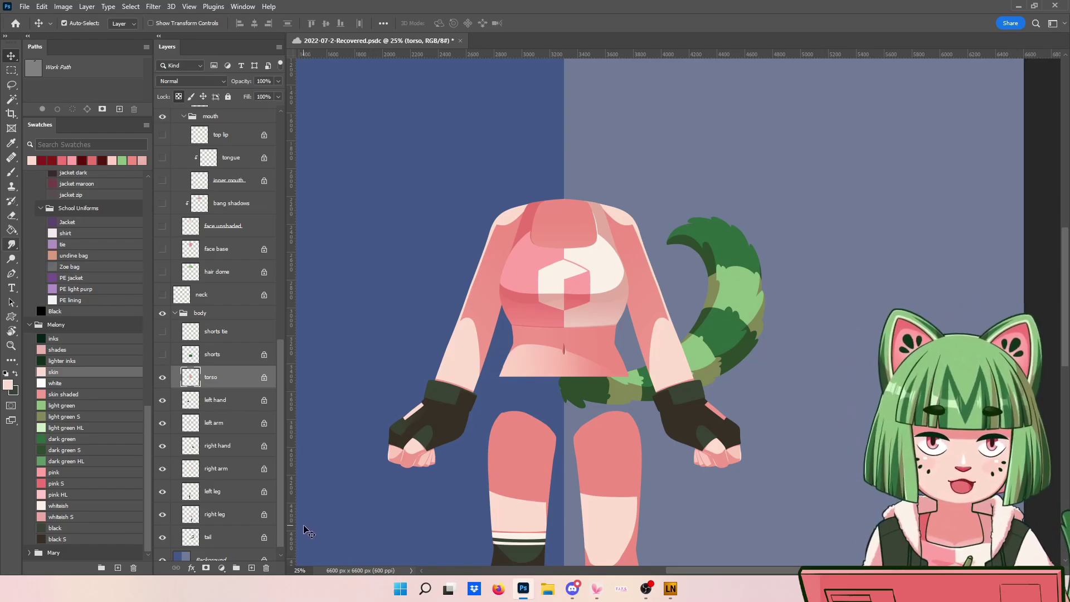
pyautogui.click(163, 378)
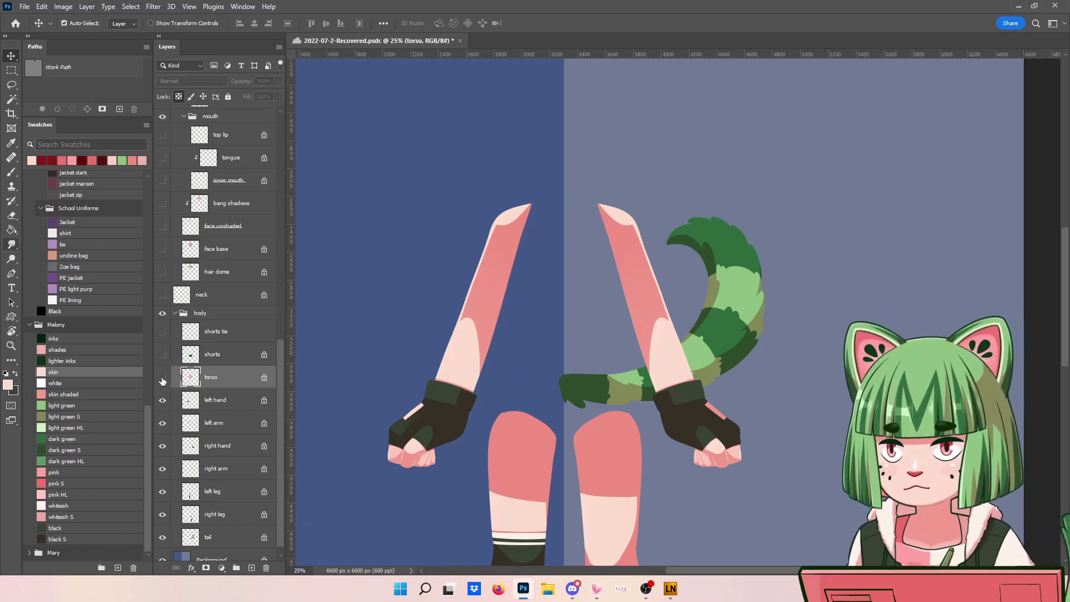
pyautogui.click(162, 378)
pyautogui.click(162, 378)
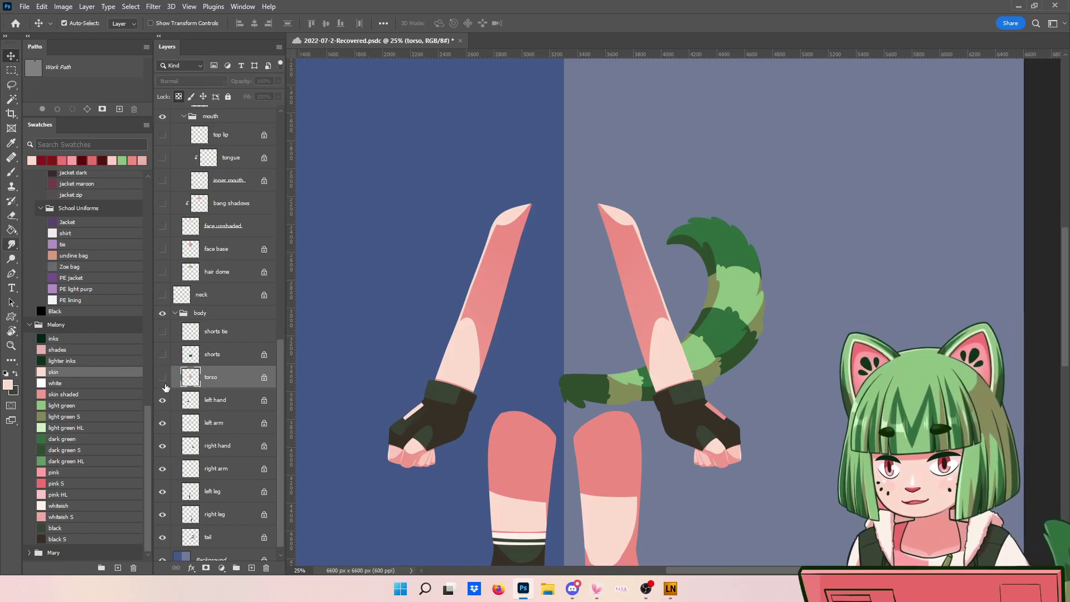
# Hide the left hand layer after toggling it, and toggle the left arm to examine its shape
pyautogui.click(163, 401)
pyautogui.click(163, 401)
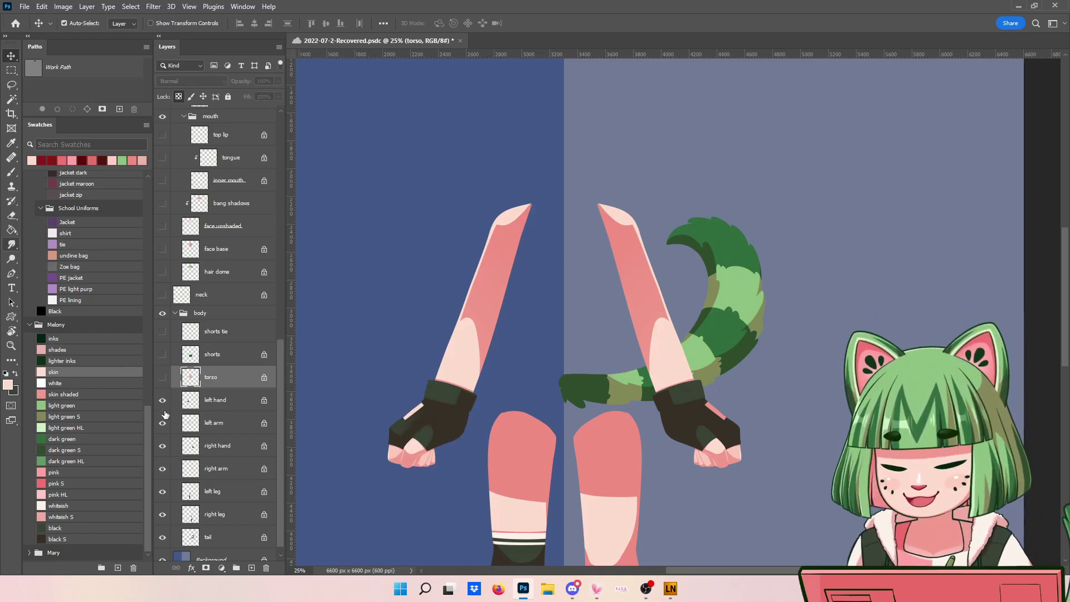
pyautogui.click(162, 400)
pyautogui.click(162, 423)
pyautogui.click(162, 424)
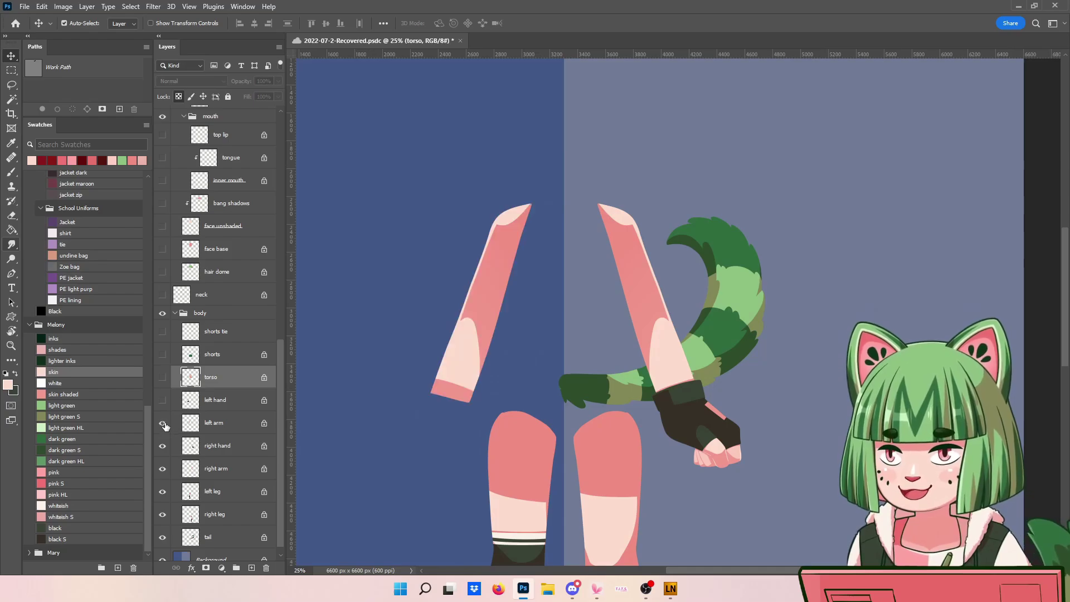
# Toggle the left arm to examine its shape, and hide the left arm, right hand and right arm layers
pyautogui.click(164, 425)
pyautogui.click(163, 423)
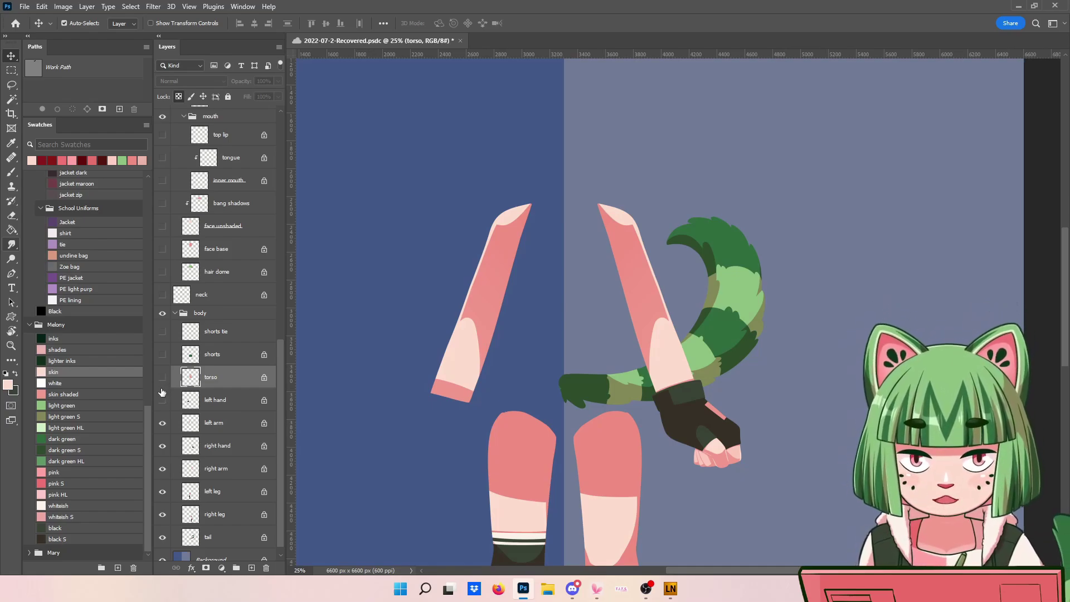
pyautogui.click(162, 424)
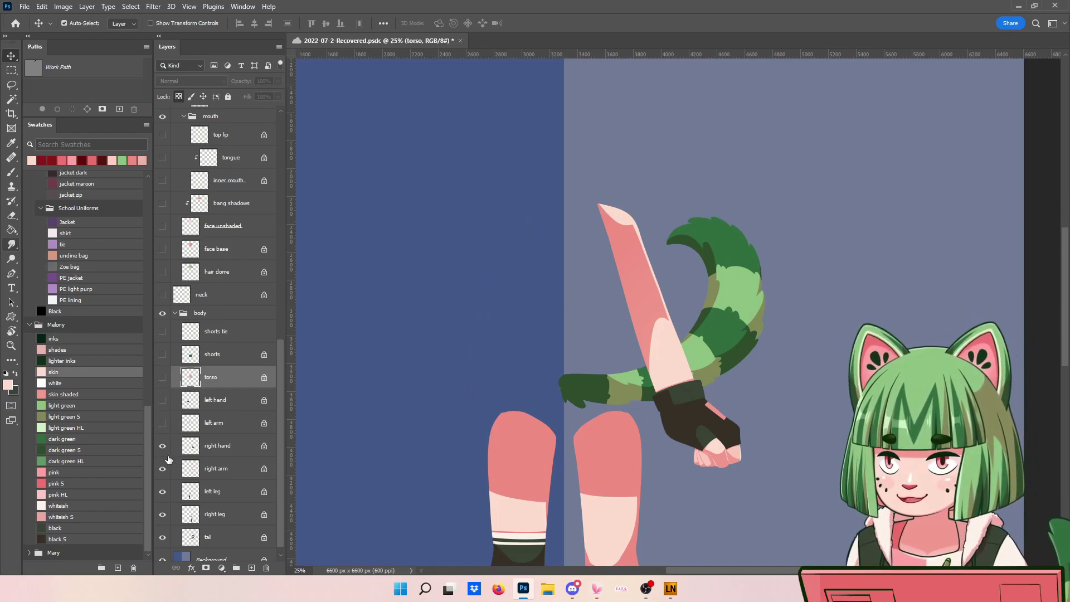
pyautogui.click(162, 446)
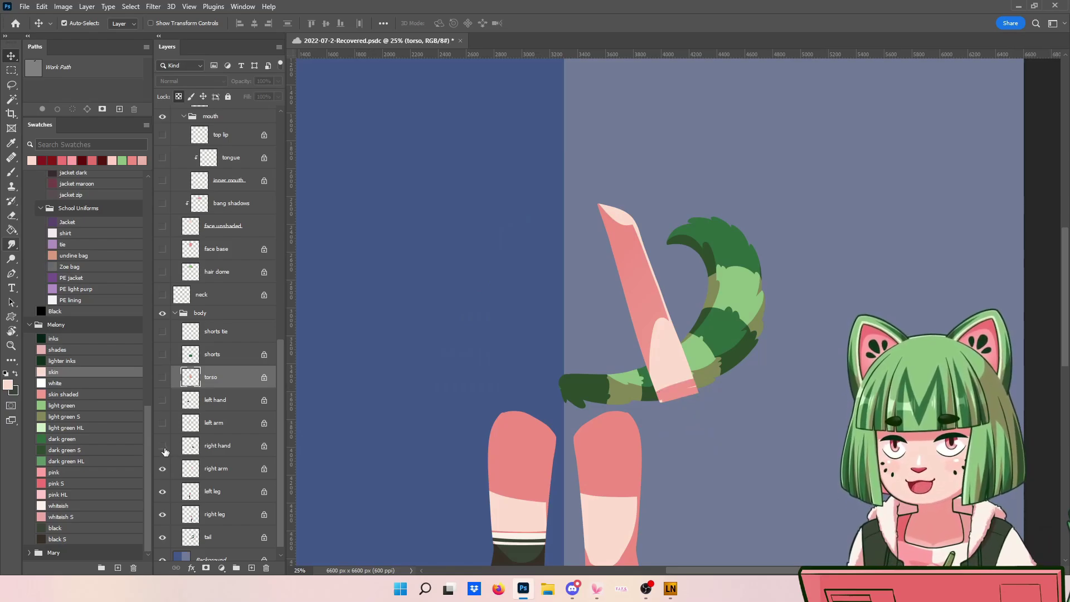
pyautogui.click(162, 469)
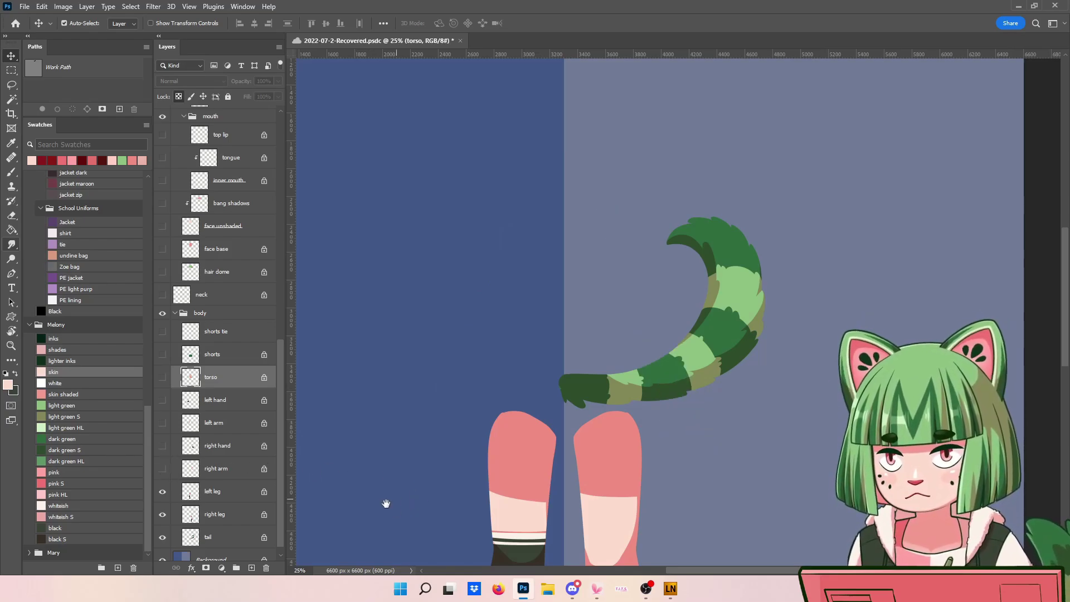
# Toggle the left leg to examine how the legs are separated, and hide the left leg and right leg layers
pyautogui.moveTo(383, 501); pyautogui.dragTo(509, 341)
pyautogui.scroll(-1, 282, 463)
pyautogui.moveTo(431, 509); pyautogui.dragTo(372, 459)
pyautogui.click(163, 481)
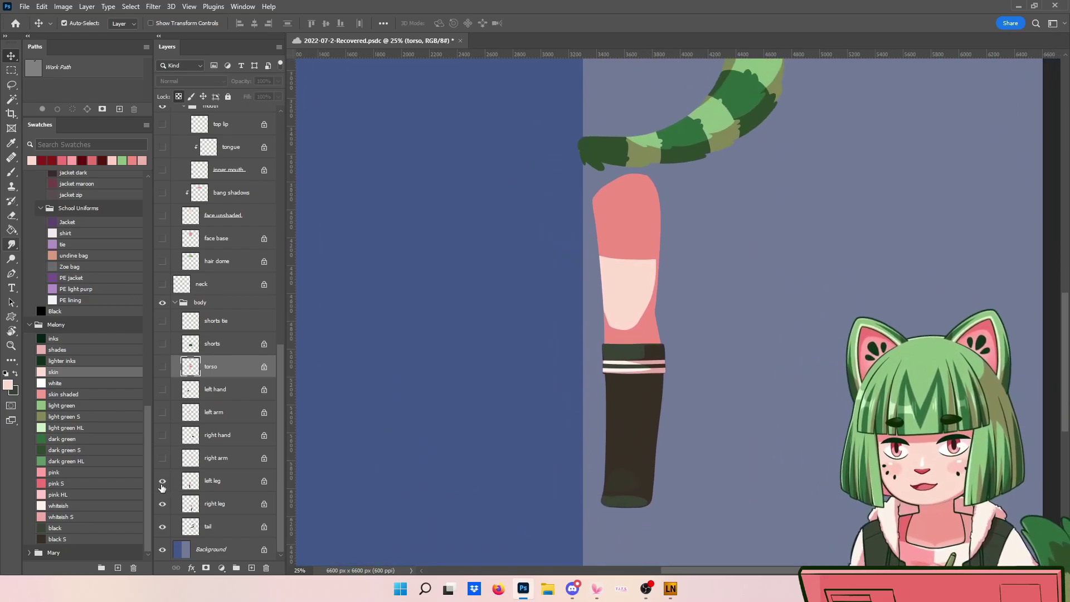
pyautogui.click(162, 483)
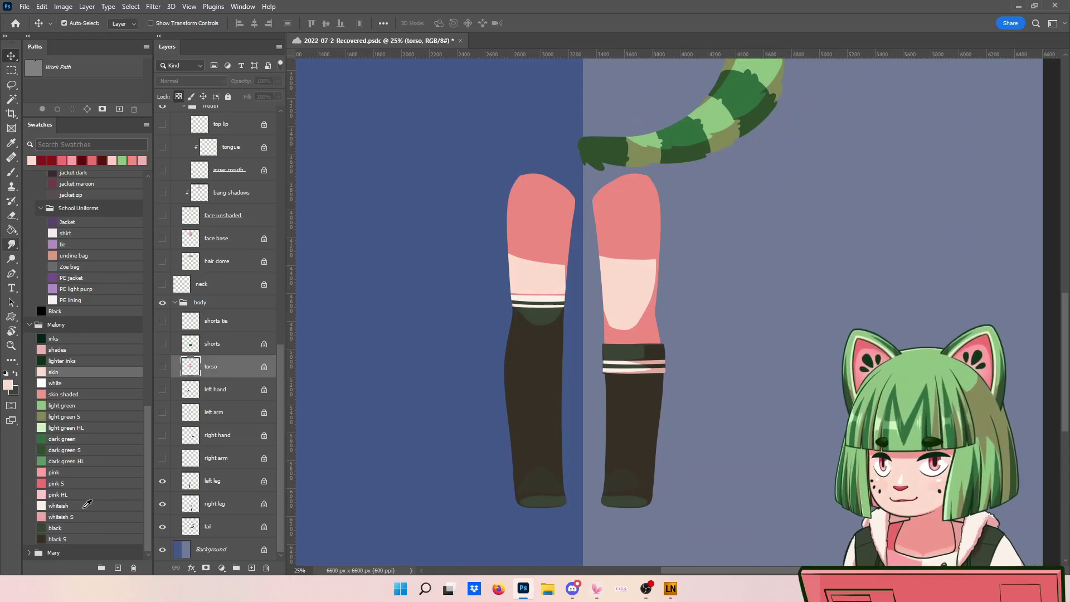
pyautogui.click(162, 481)
pyautogui.click(162, 481)
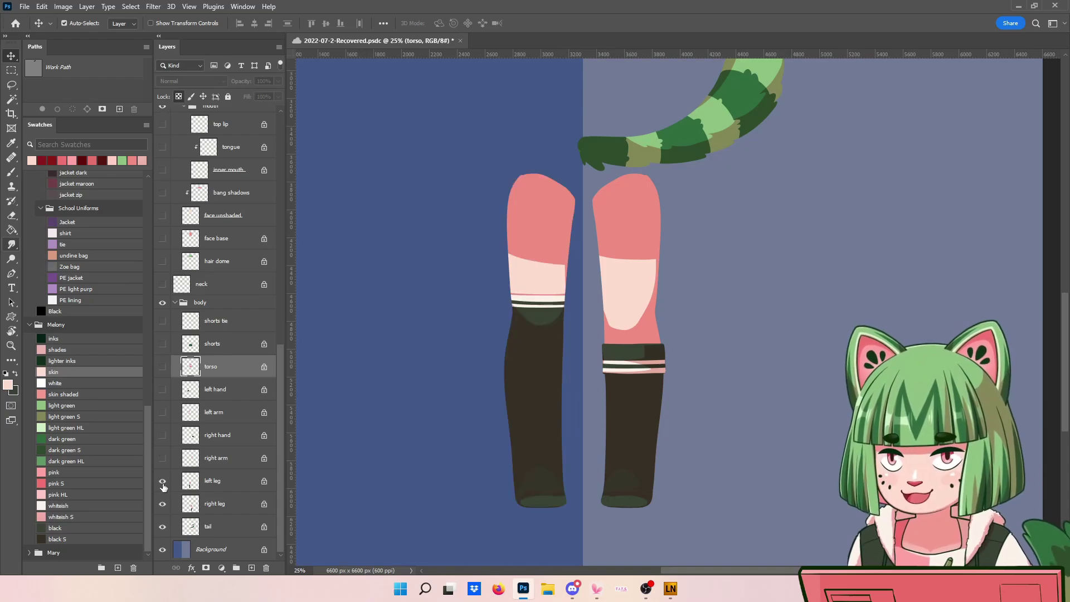
pyautogui.click(163, 481)
pyautogui.click(162, 503)
# Toggle the tail layer to examine its full shape, and leave it hidden
pyautogui.scroll(3, 469, 432)
pyautogui.hscroll(2, 470, 431)
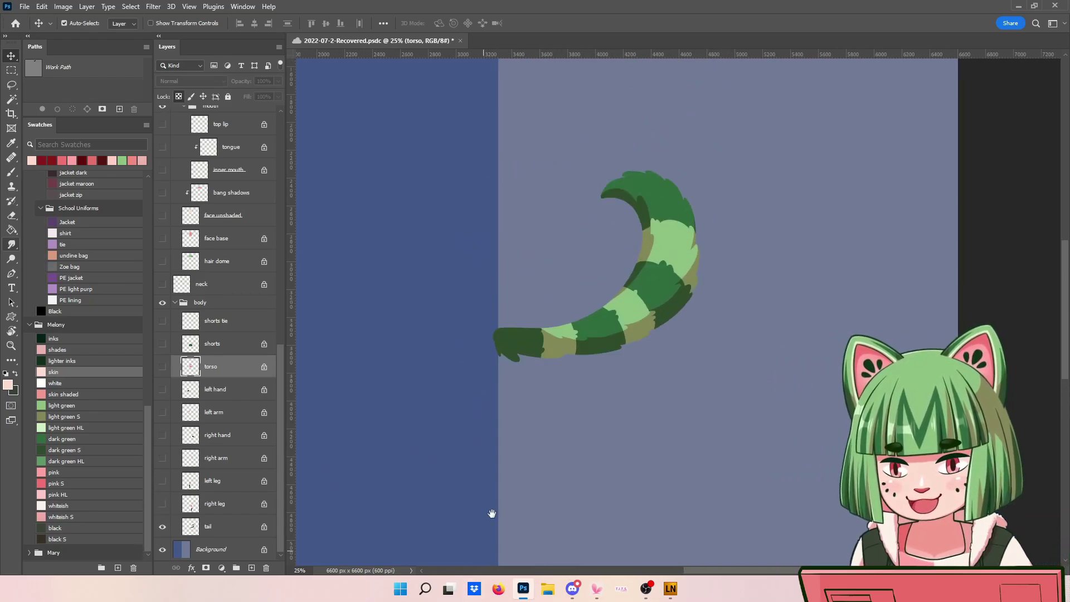
pyautogui.click(162, 526)
pyautogui.click(162, 526)
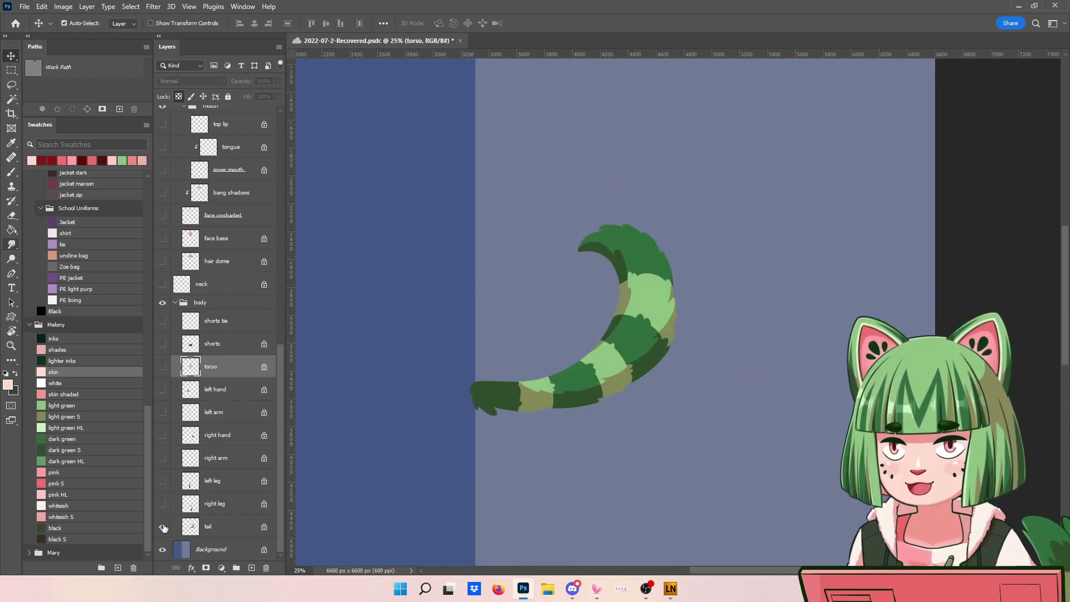
pyautogui.click(162, 527)
pyautogui.click(163, 527)
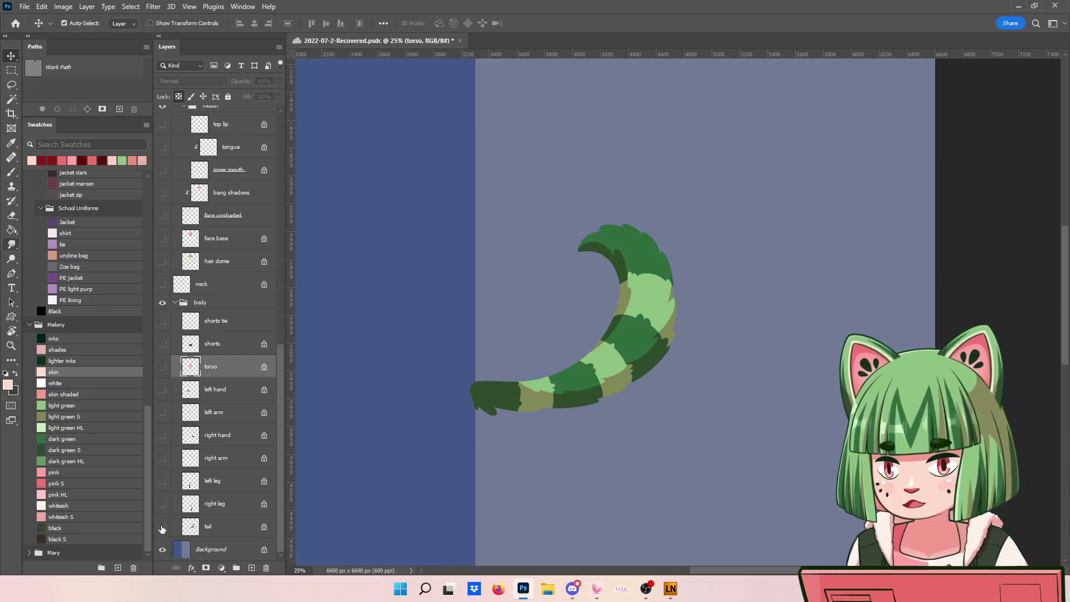
pyautogui.click(162, 526)
# Show all the body layers again, from the tail up to the shorts tie
pyautogui.hscroll(-3, 390, 501)
pyautogui.scroll(1, 419, 510)
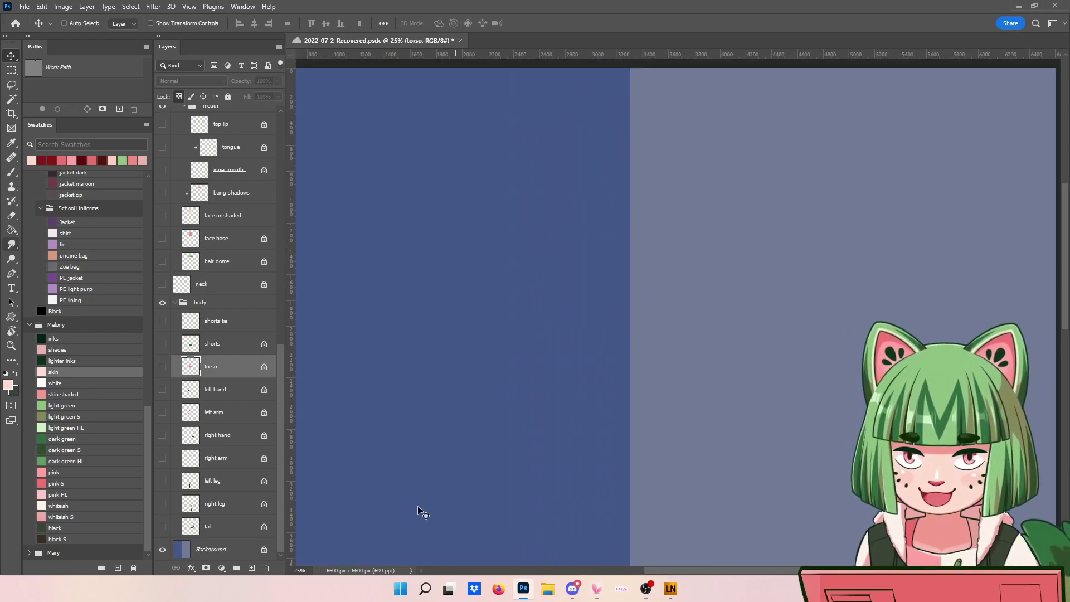
pyautogui.hotkey('ctrl', '-')
pyautogui.hotkey('ctrl', '-')
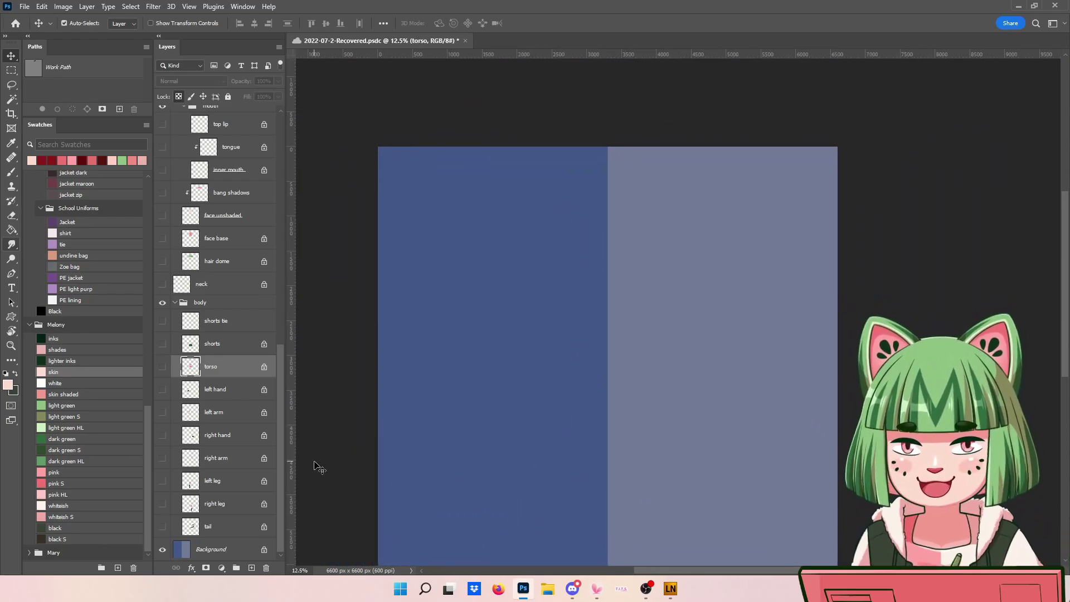
pyautogui.moveTo(162, 527); pyautogui.dragTo(163, 316)
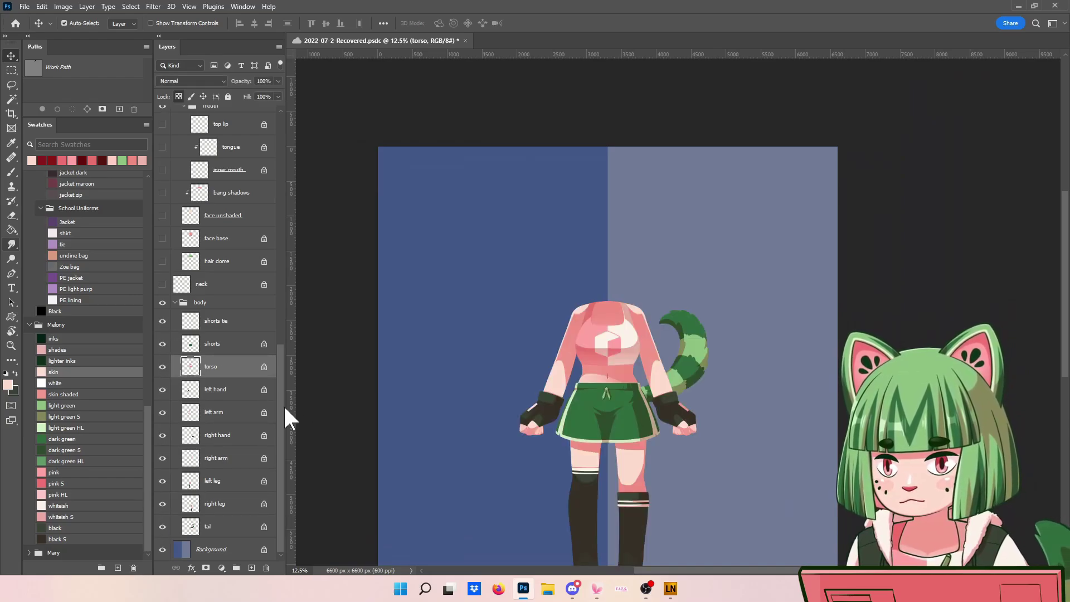
# Show the neck, hair dome, face, mouth, eye, cheek and nose layers, plus the hair r back, bang right and bang mid layers
pyautogui.scroll(3, 186, 325)
pyautogui.moveTo(166, 443); pyautogui.dragTo(162, 137)
pyautogui.scroll(5, 282, 286)
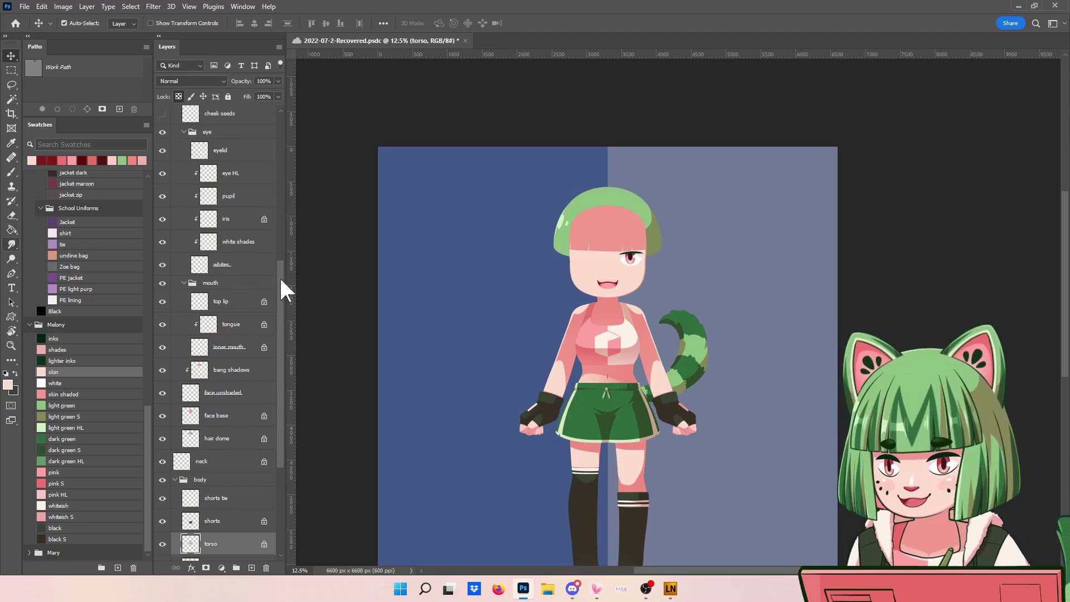
pyautogui.moveTo(161, 382); pyautogui.dragTo(162, 140)
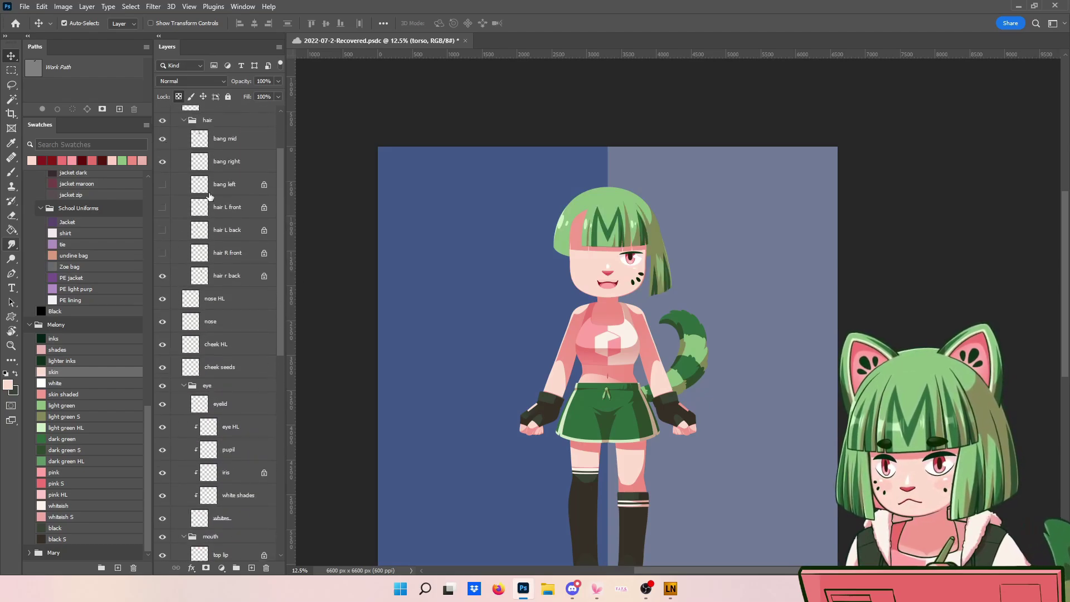
# Show the brow, ear and remaining hair layers, and turn on the reflect reference layer
pyautogui.scroll(3, 282, 234)
pyautogui.moveTo(162, 176); pyautogui.dragTo(163, 153)
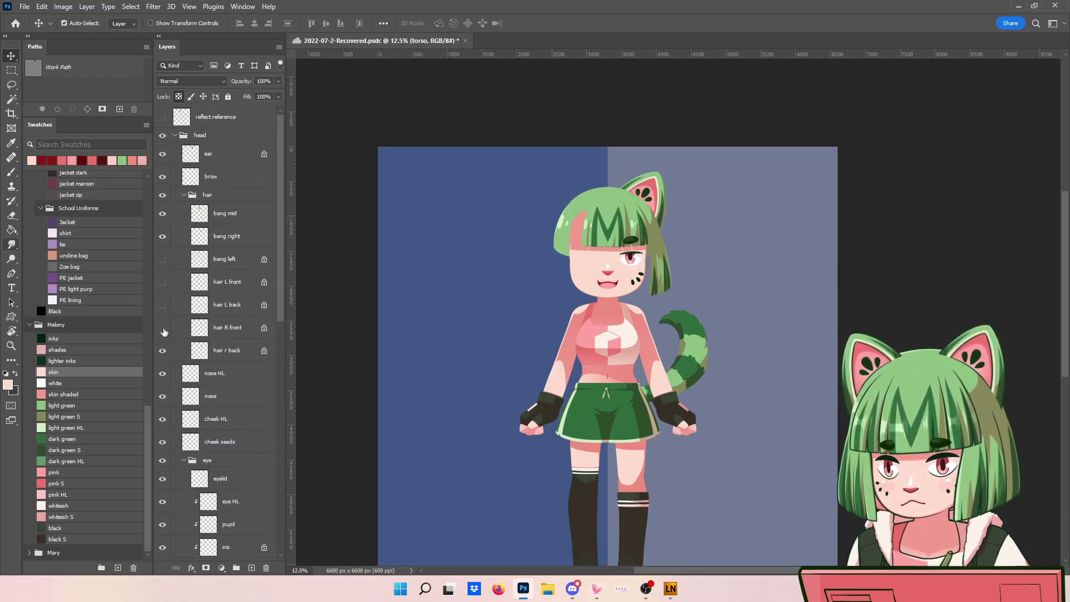
pyautogui.moveTo(162, 328); pyautogui.dragTo(162, 257)
pyautogui.click(162, 117)
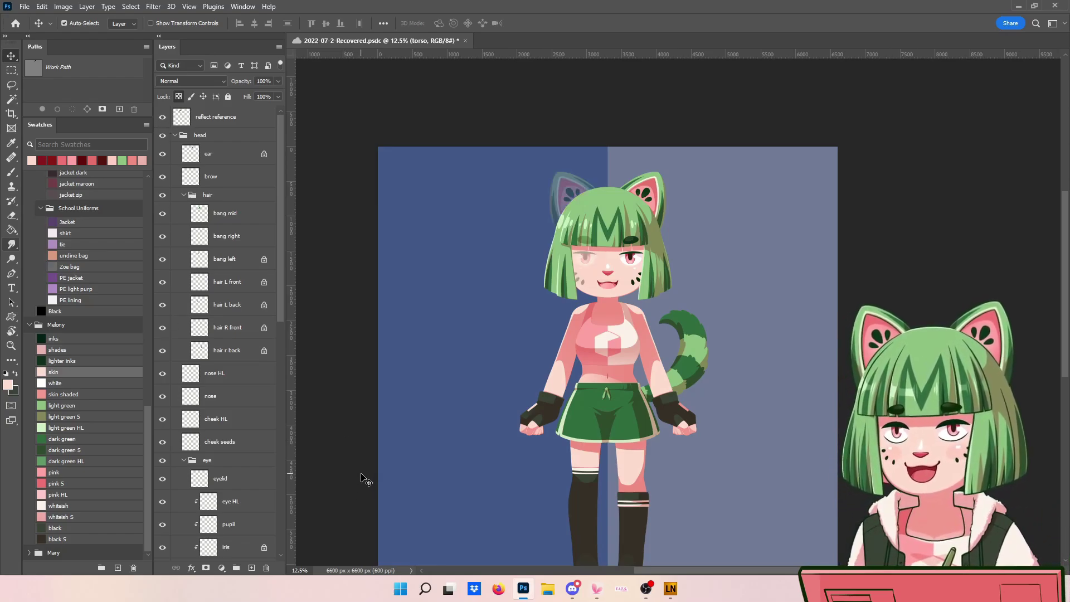
# Set the foreground color to light pink (H 0°, S 30%, B 100%) and paint an oval blush on the cheek below the unfaded eye
pyautogui.hotkey('ctrl', '+')
pyautogui.hotkey('ctrl', '+')
pyautogui.hotkey('ctrl', '+')
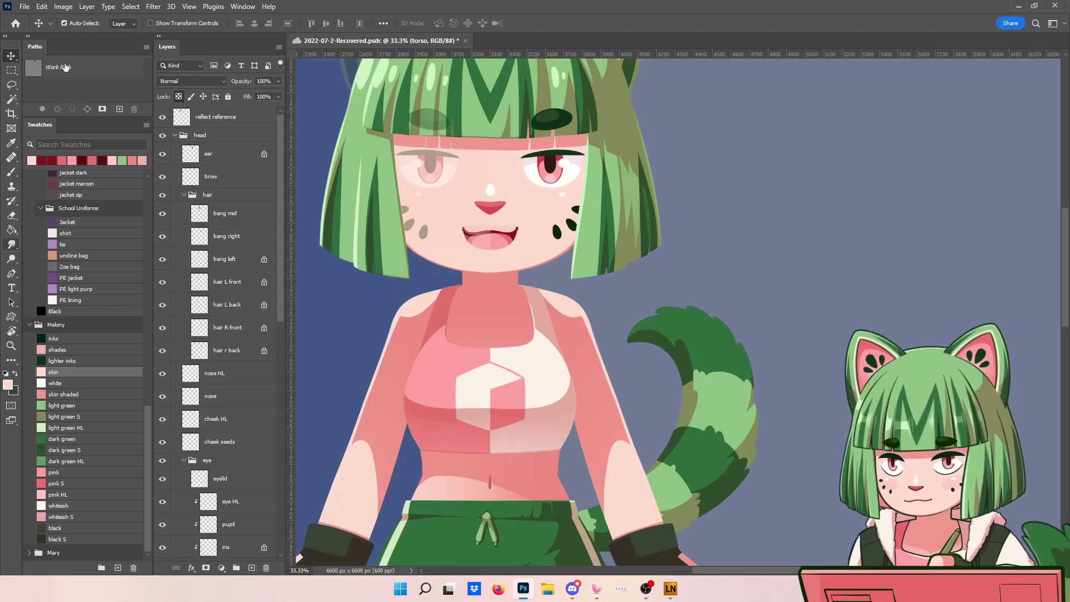
pyautogui.click(533, 225)
pyautogui.moveTo(533, 226); pyautogui.dragTo(558, 340)
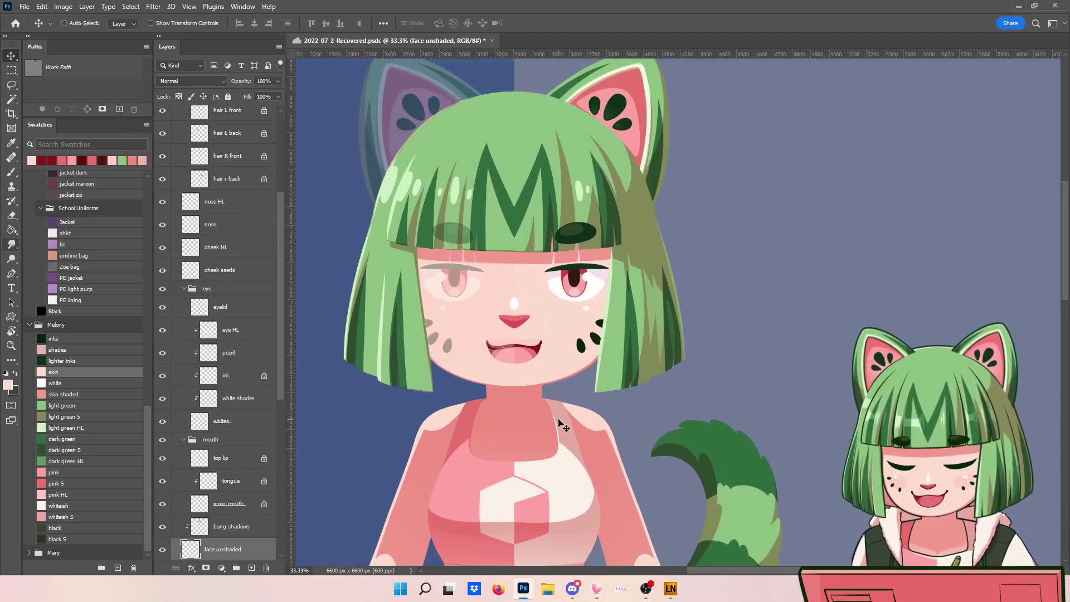
pyautogui.hotkey('ctrl', '+')
pyautogui.scroll(-3, 282, 413)
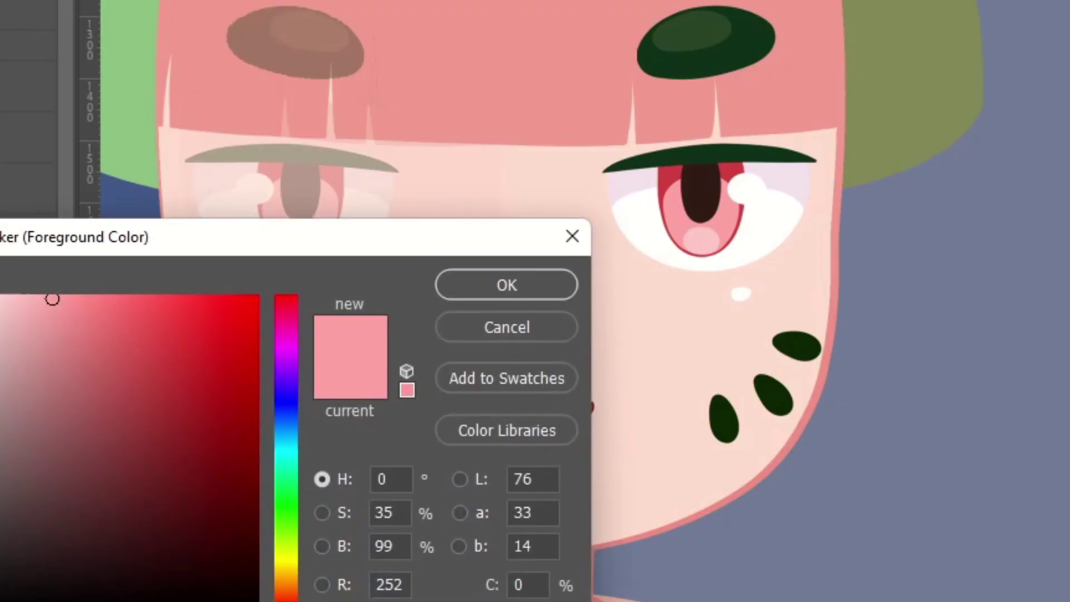
pyautogui.moveTo(40, 315); pyautogui.dragTo(37, 280)
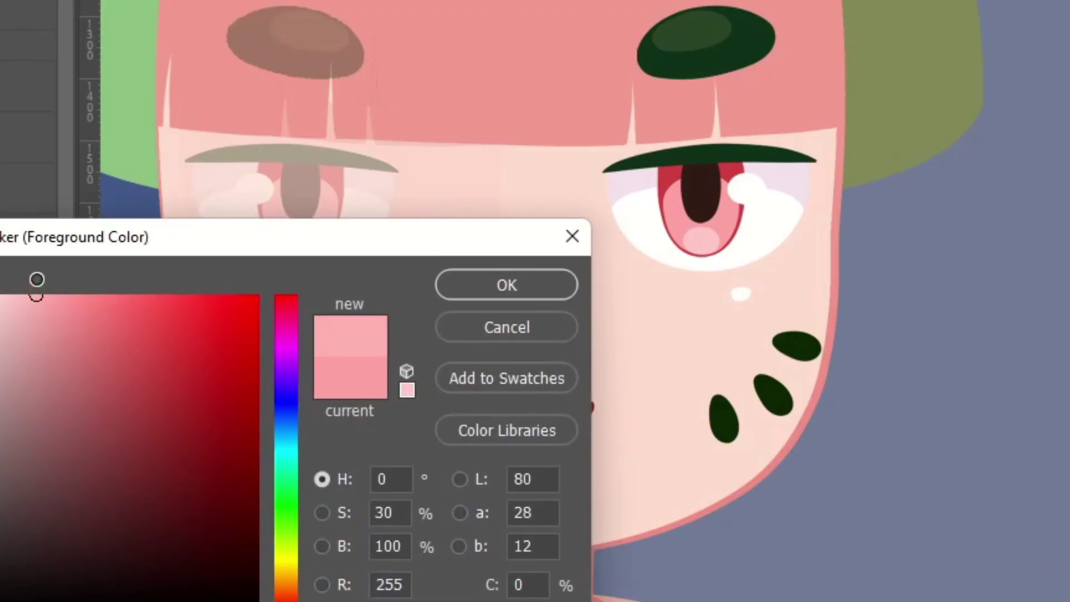
pyautogui.press('Return')
pyautogui.moveTo(802, 295)
pyautogui.mouseDown()
pyautogui.moveTo(704, 317)
pyautogui.moveTo(788, 327)
pyautogui.moveTo(657, 310)
pyautogui.mouseUp()
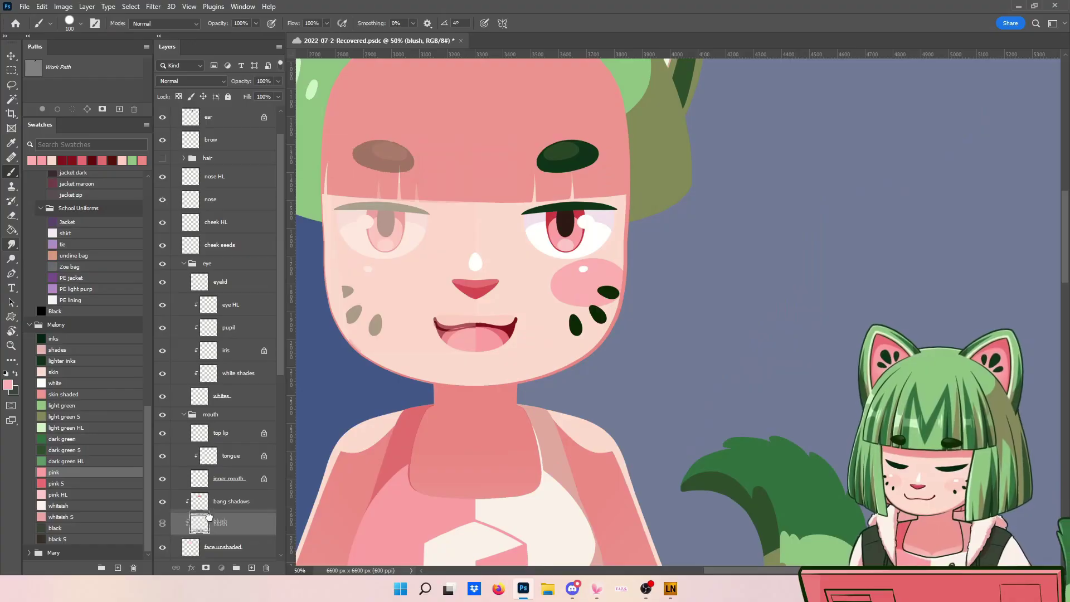
# Move the blush layer above bang shadows and set its blend mode to Multiply
pyautogui.moveTo(208, 516)
pyautogui.mouseDown()
pyautogui.moveTo(210, 480)
pyautogui.moveTo(212, 501)
pyautogui.mouseUp()
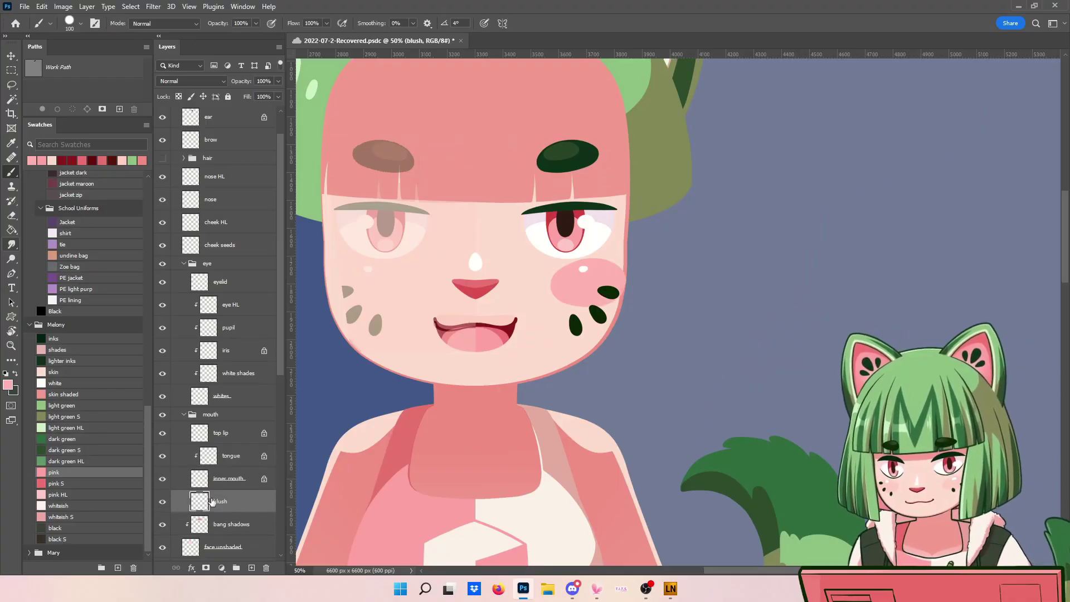
pyautogui.hotkey('ctrl', '=')
pyautogui.click(173, 82)
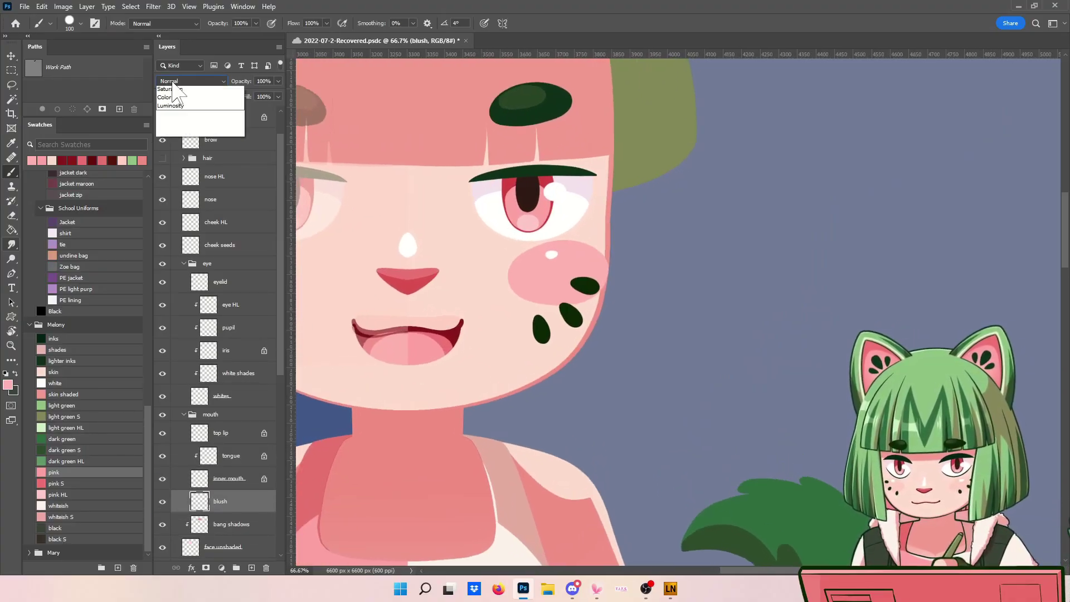
pyautogui.click(167, 124)
pyautogui.scroll(2, 295, 127)
pyautogui.hscroll(-1, 295, 127)
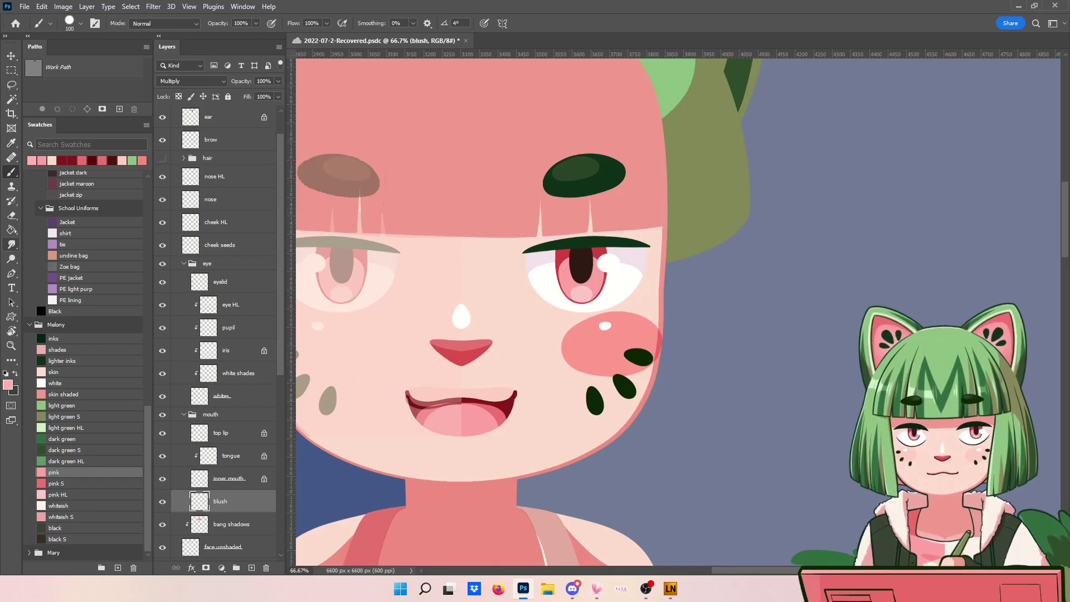
# Shift the blush slightly down the cheek and lower its layer opacity to 25%
pyautogui.click(11, 56)
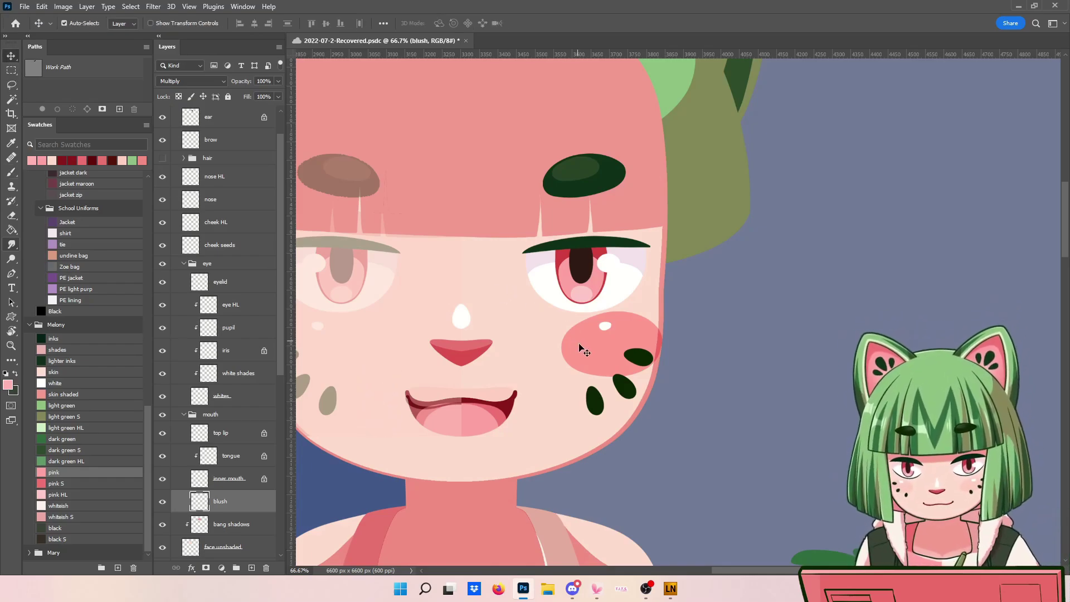
pyautogui.moveTo(579, 348); pyautogui.dragTo(578, 353)
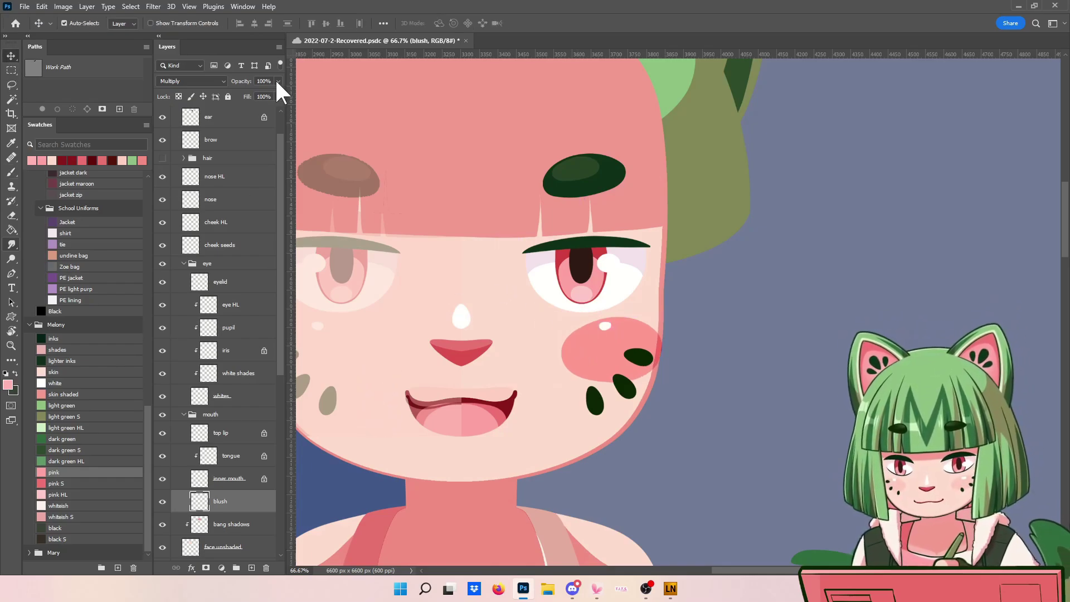
pyautogui.click(245, 93)
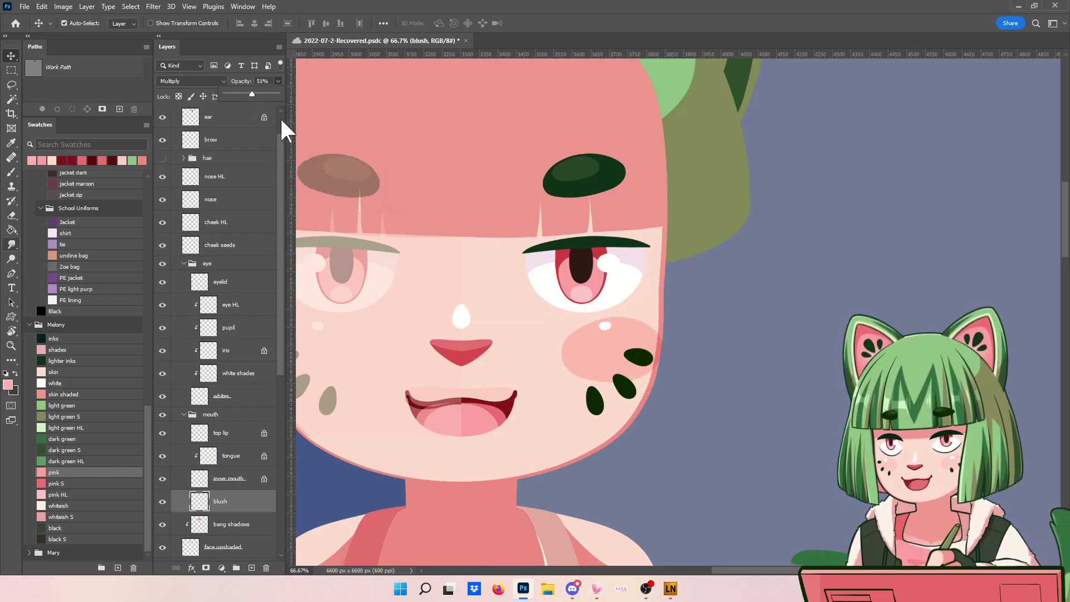
pyautogui.hotkey('ctrl', '-')
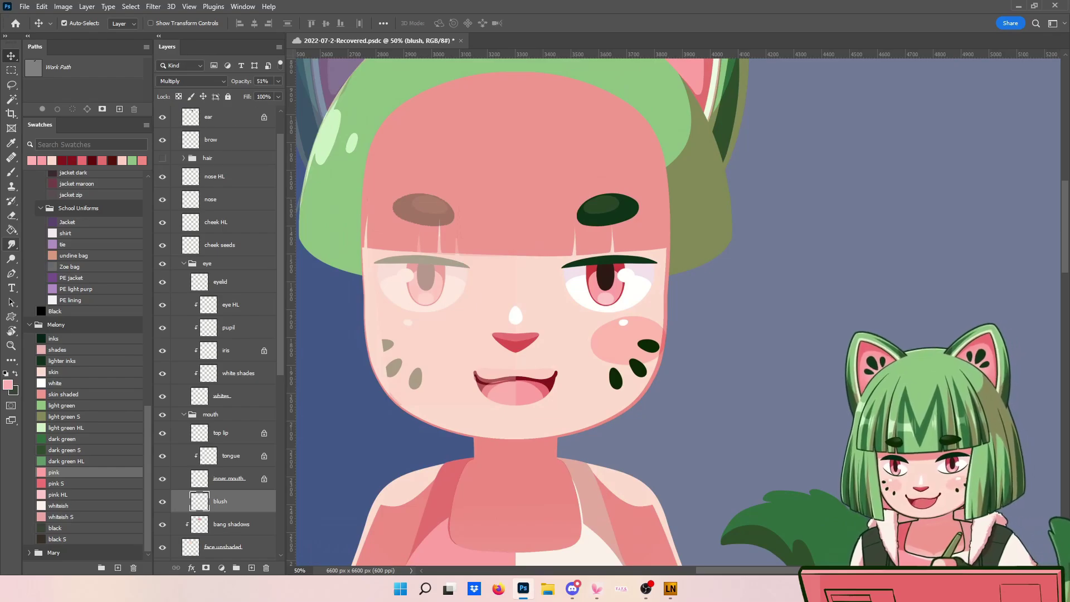
pyautogui.moveTo(234, 93); pyautogui.dragTo(265, 95)
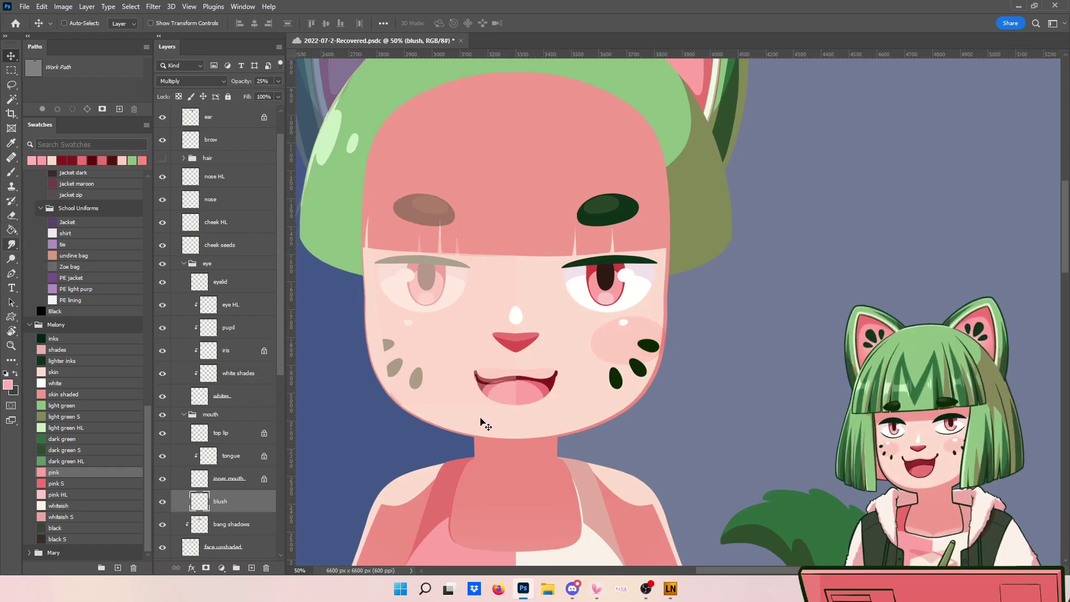
# Move the blush layer back below bang shadows in the layer stack
pyautogui.hotkey('ctrl', '-')
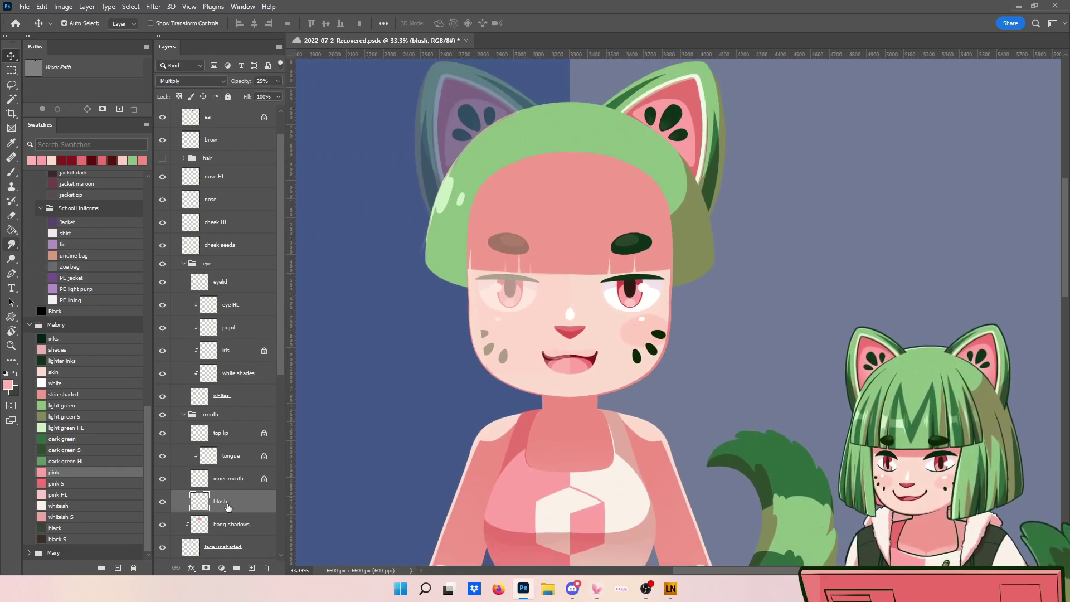
pyautogui.moveTo(218, 507); pyautogui.dragTo(206, 535)
pyautogui.scroll(2, 278, 330)
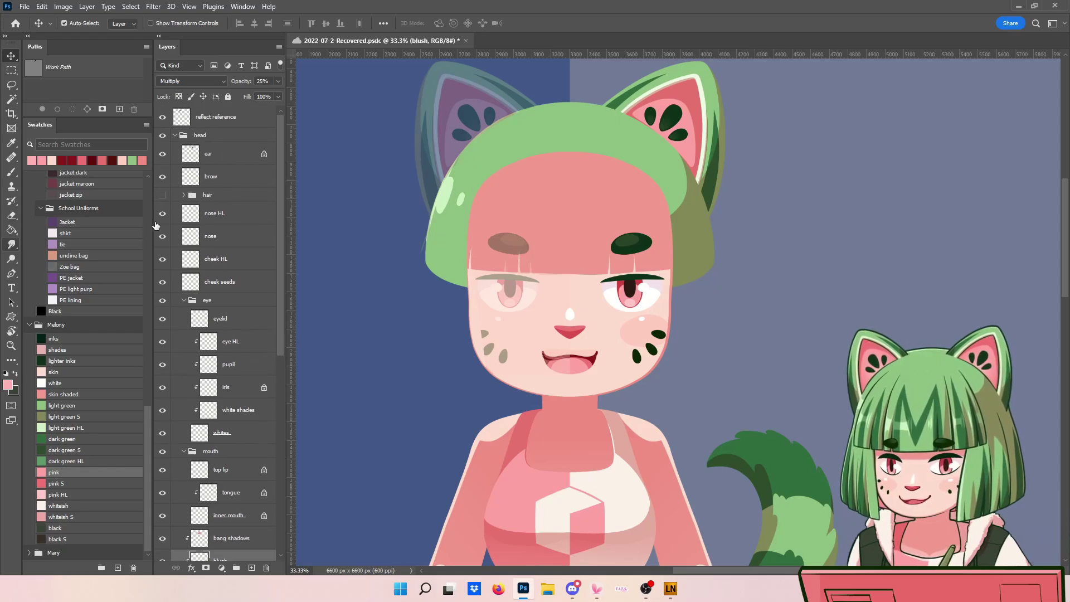
# Show the hair group again and save the document with the full character in view
pyautogui.click(162, 194)
pyautogui.hotkey('ctrl', '-')
pyautogui.hotkey('ctrl', '-')
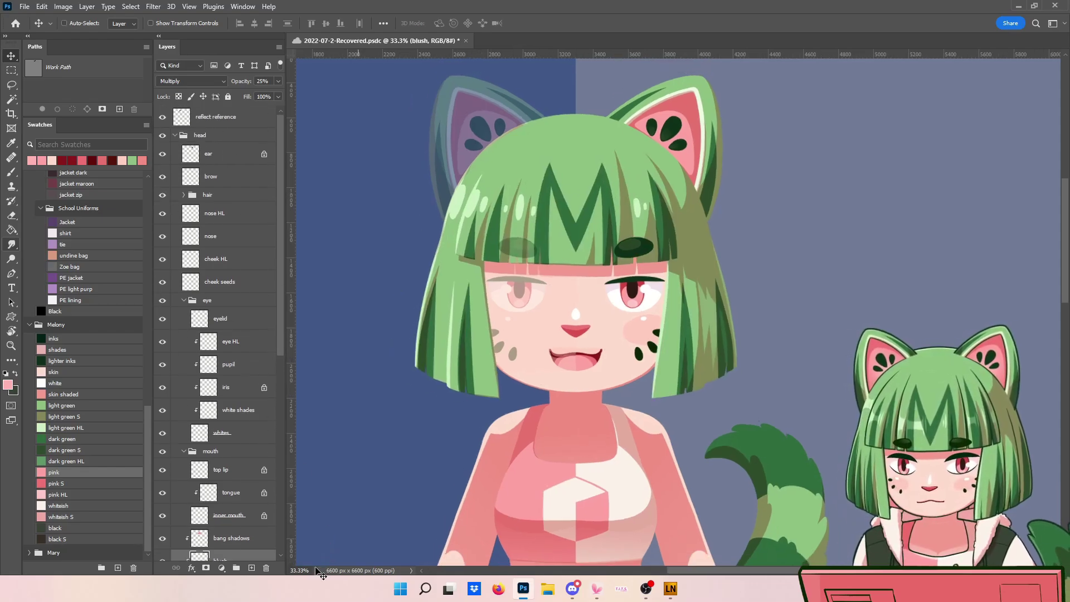
pyautogui.hotkey('ctrl', '-')
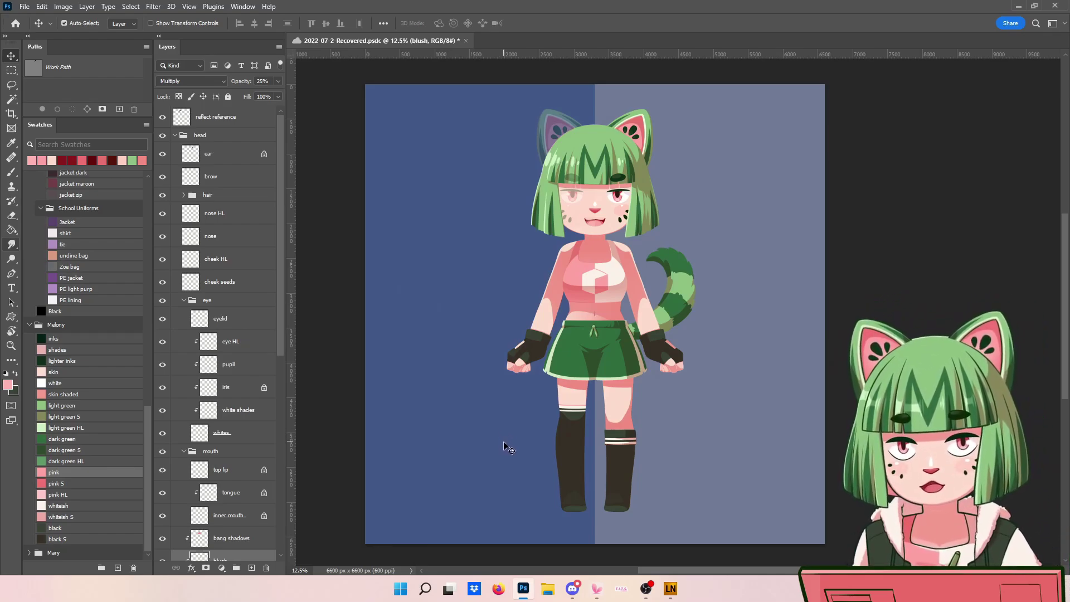
pyautogui.hotkey('ctrl', 's')
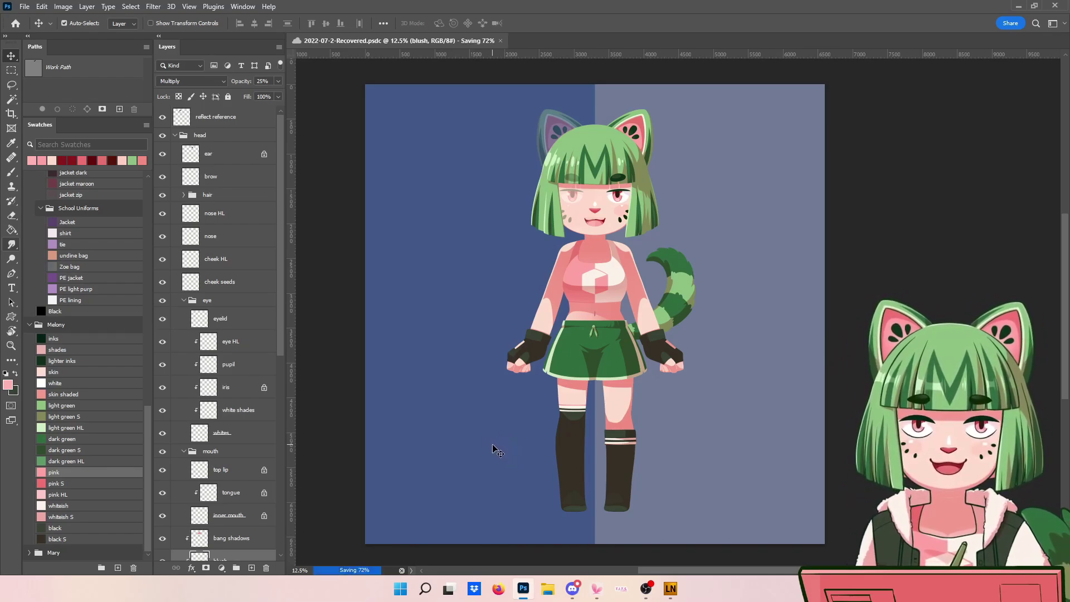